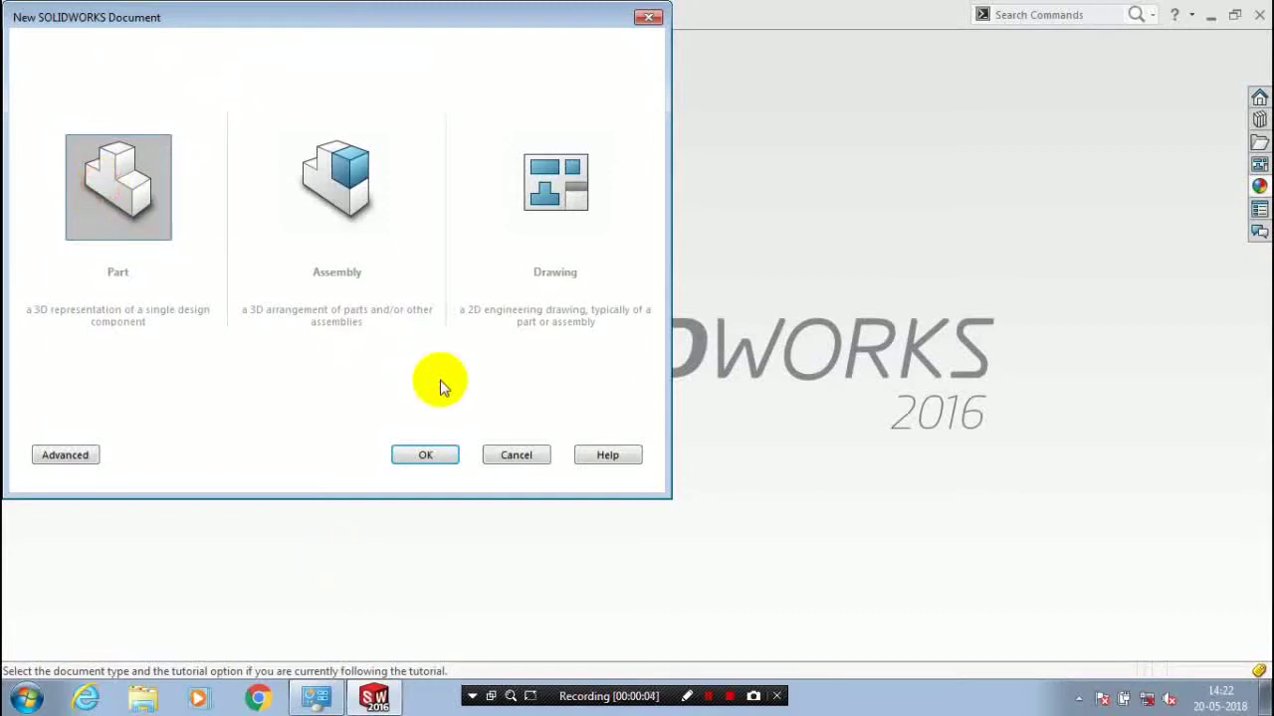
# Create a new part document and orient the view normal to the Front Plane
pyautogui.click(426, 453)
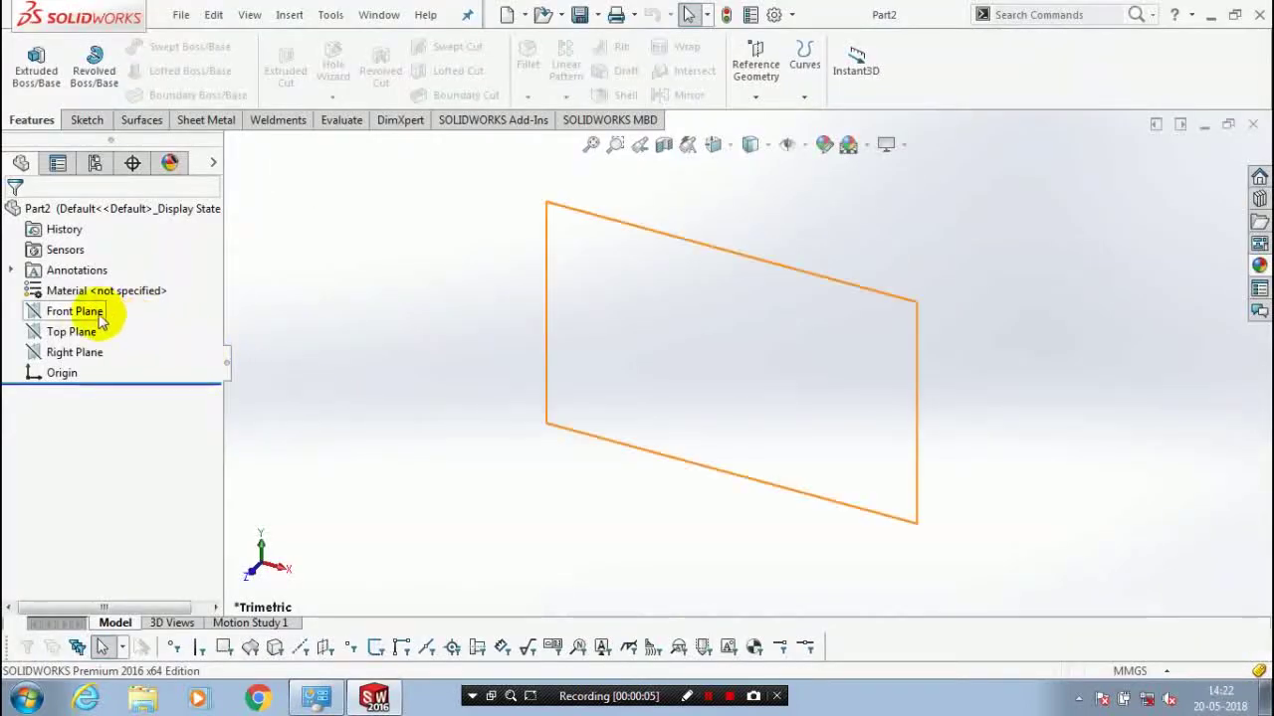
pyautogui.click(87, 313)
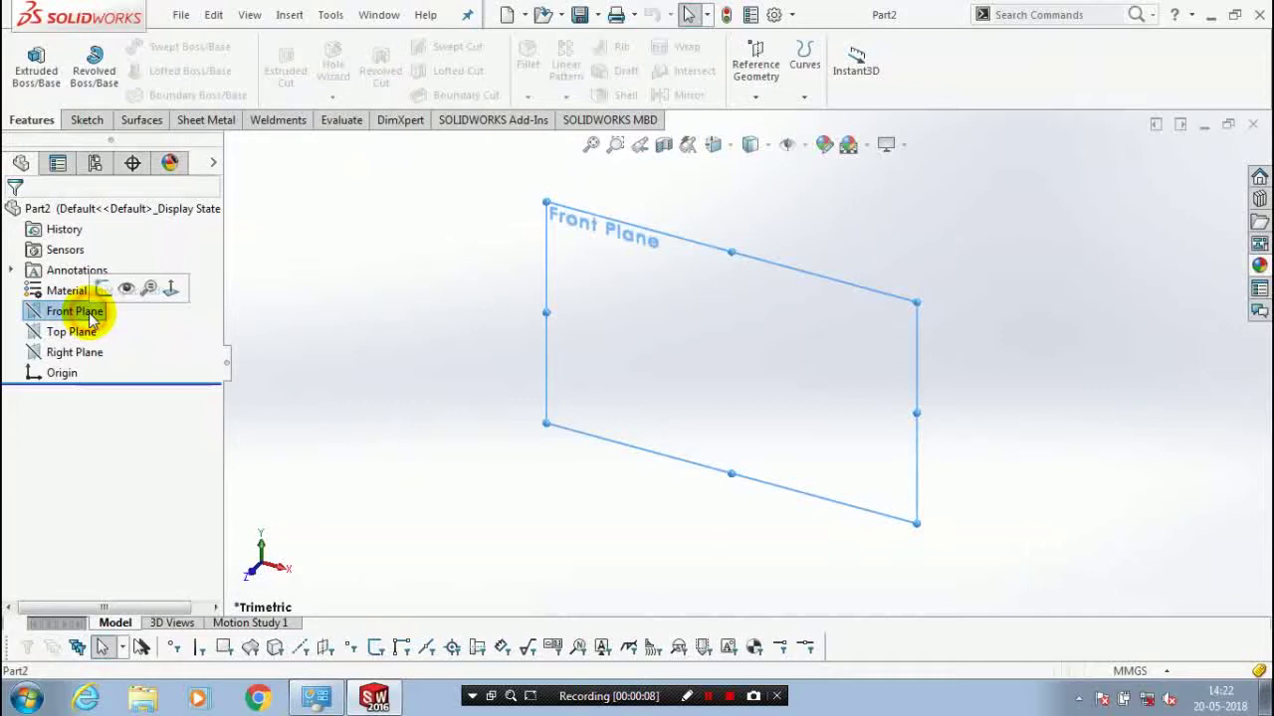
pyautogui.rightClick(90, 317)
pyautogui.click(170, 287)
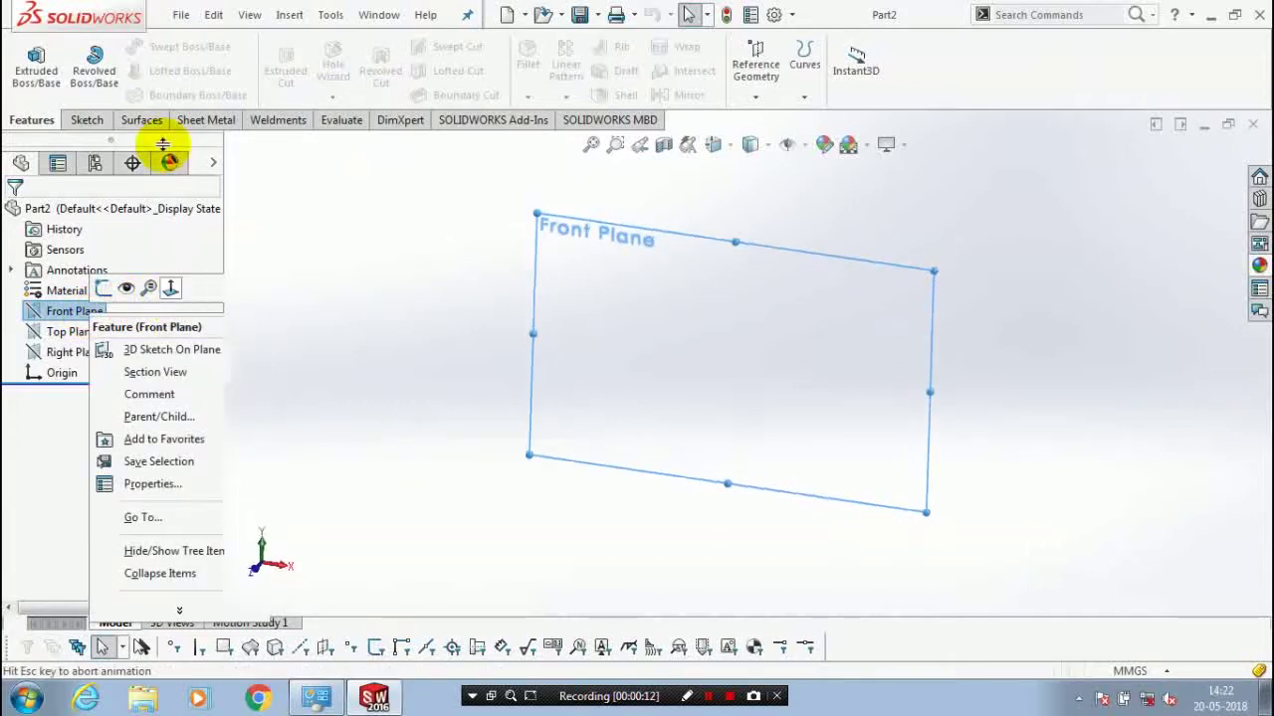
# Sketch a vertical centerline through the origin on the Front Plane, extending above and below the origin
pyautogui.click(87, 121)
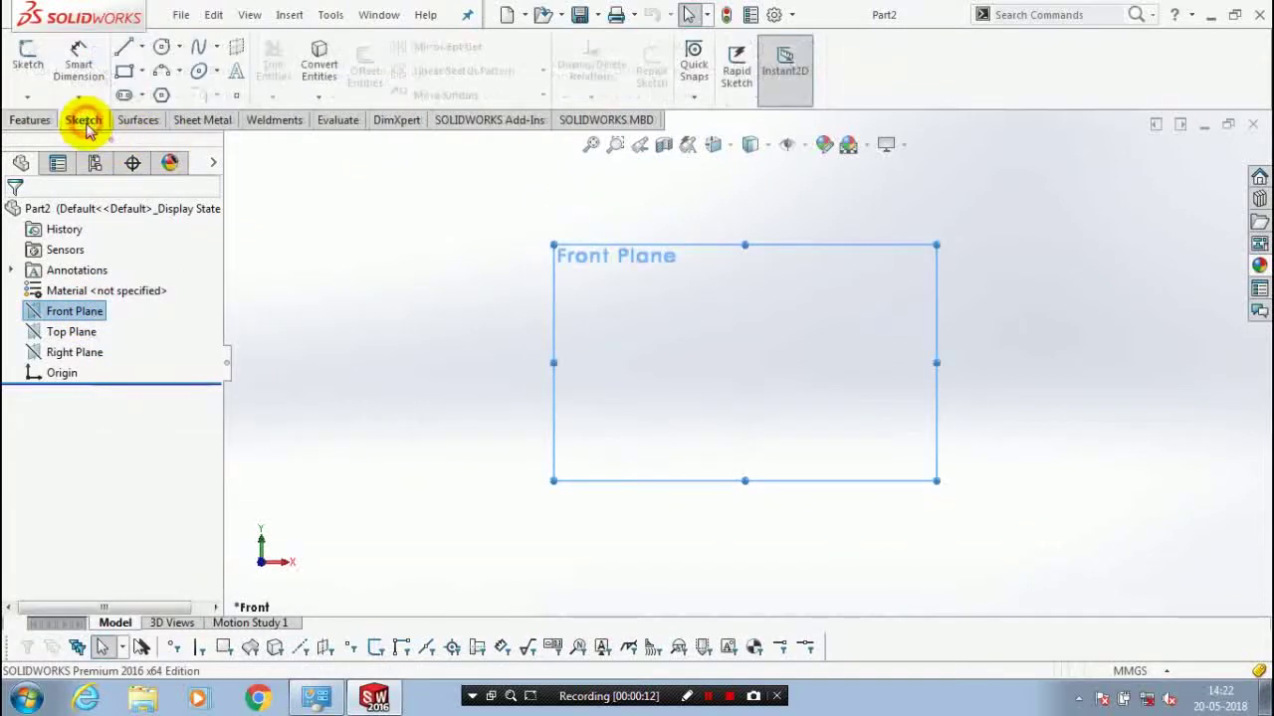
pyautogui.click(141, 48)
pyautogui.click(164, 92)
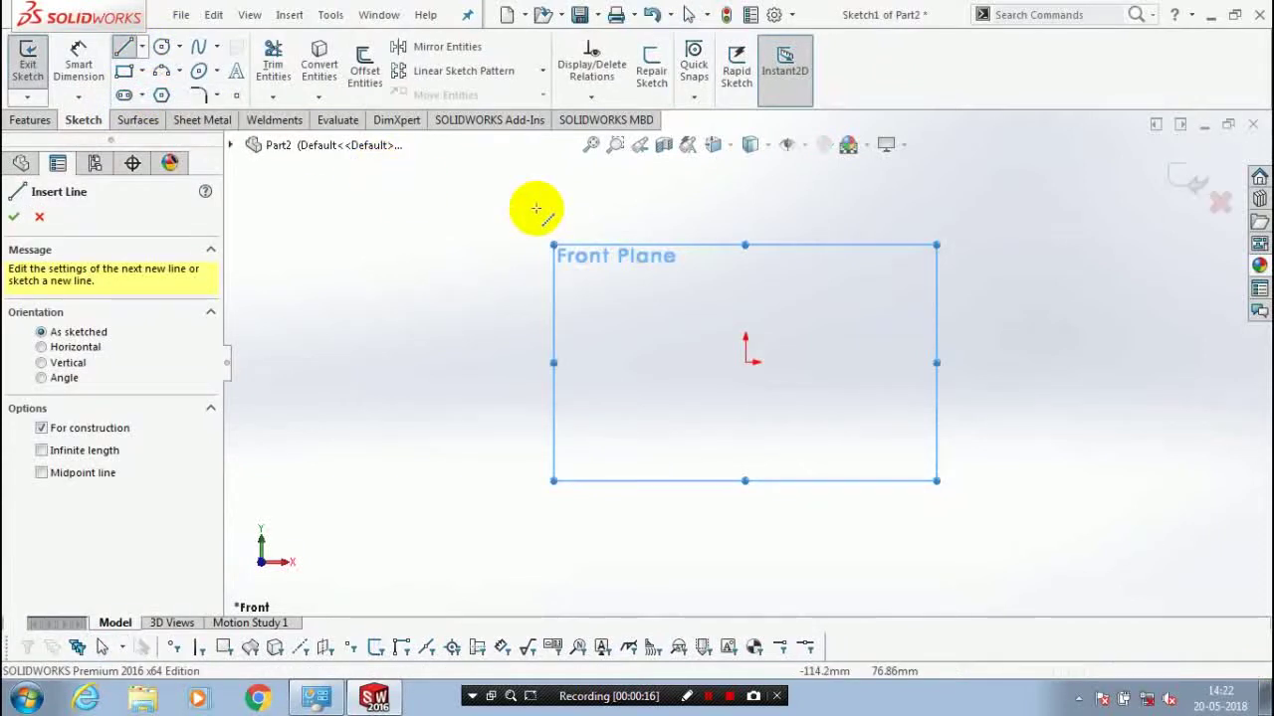
pyautogui.click(744, 208)
pyautogui.doubleClick(740, 534)
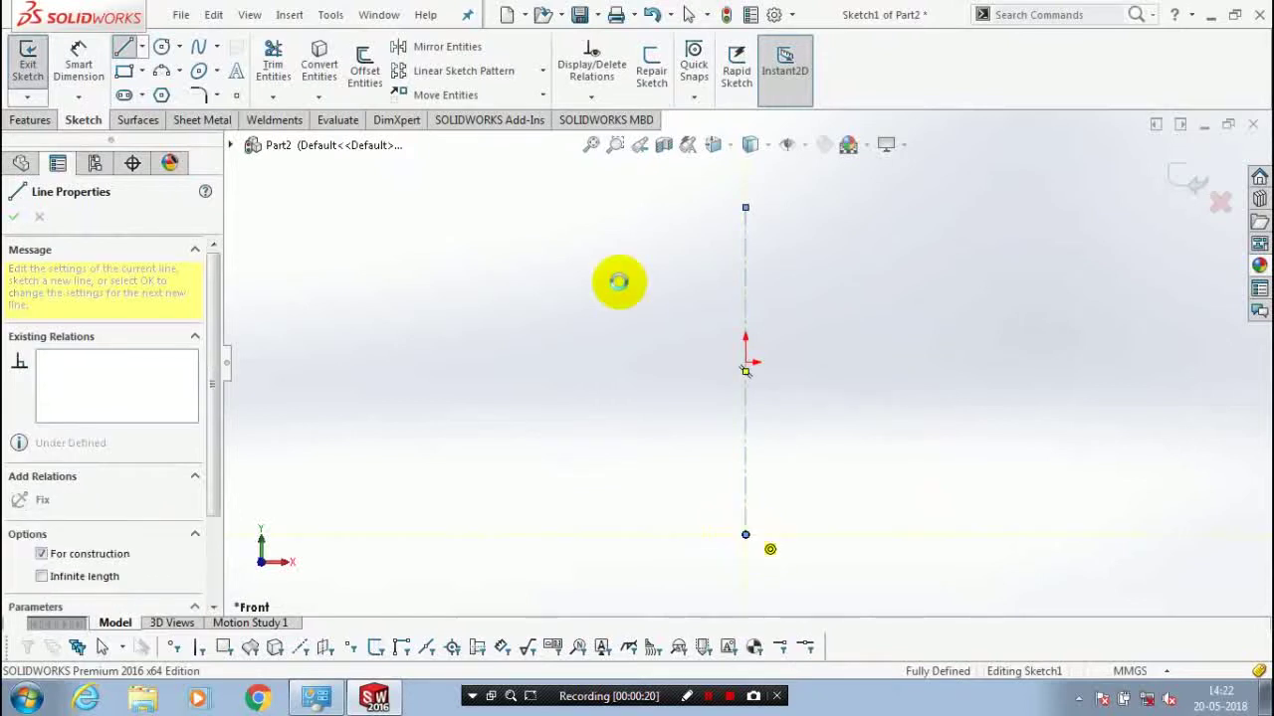
pyautogui.press('Escape')
pyautogui.press('Escape')
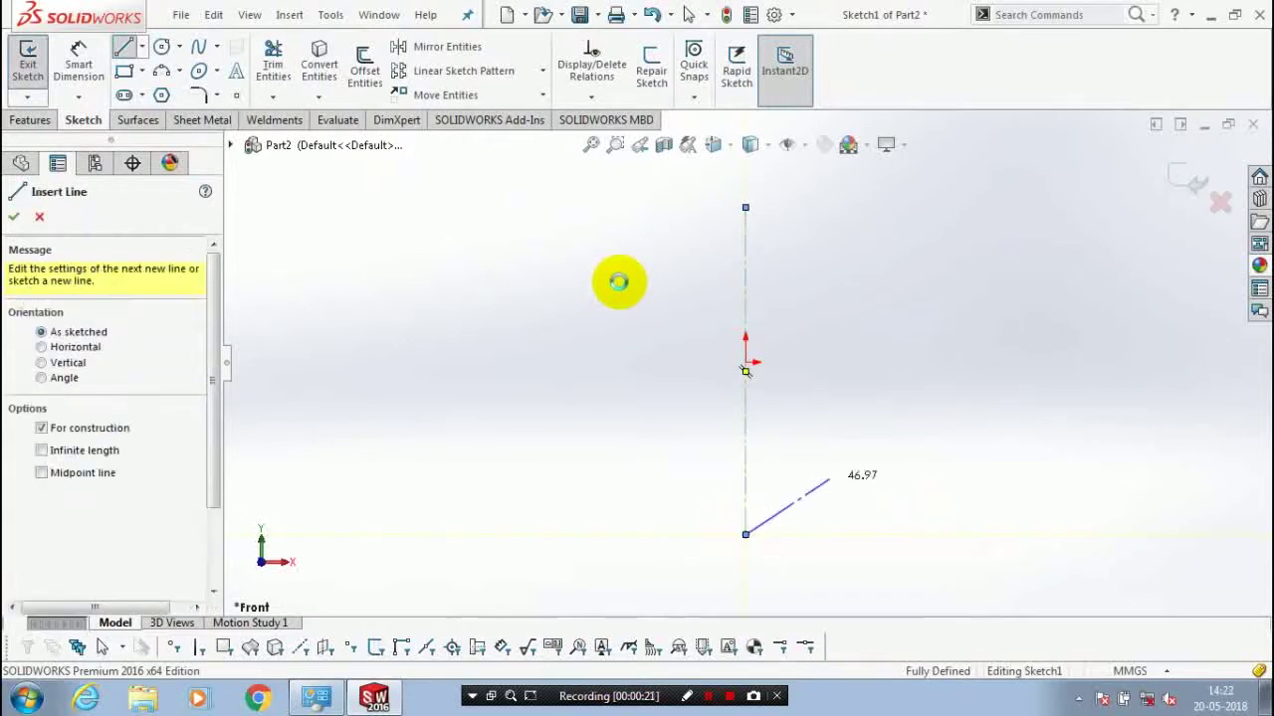
# Sketch a horizontal line about 72 mm long, starting on the centerline near its lower end and running outward to positive X
pyautogui.click(123, 47)
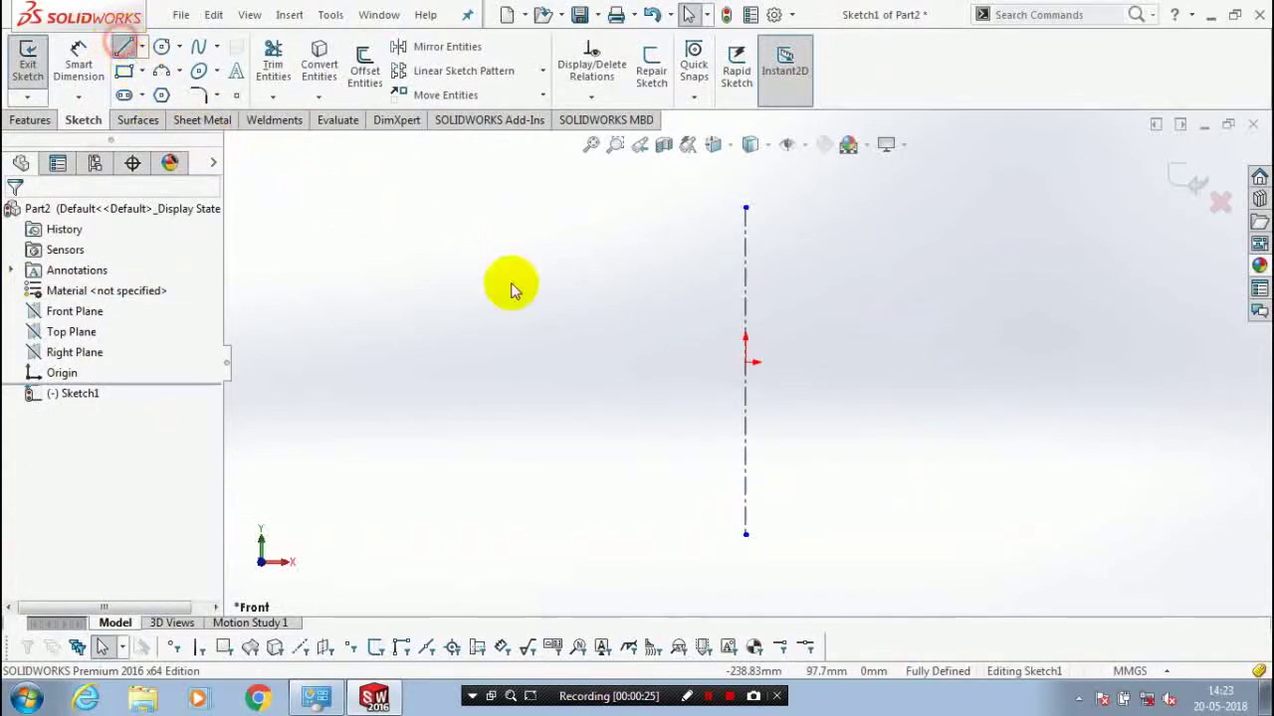
pyautogui.click(745, 489)
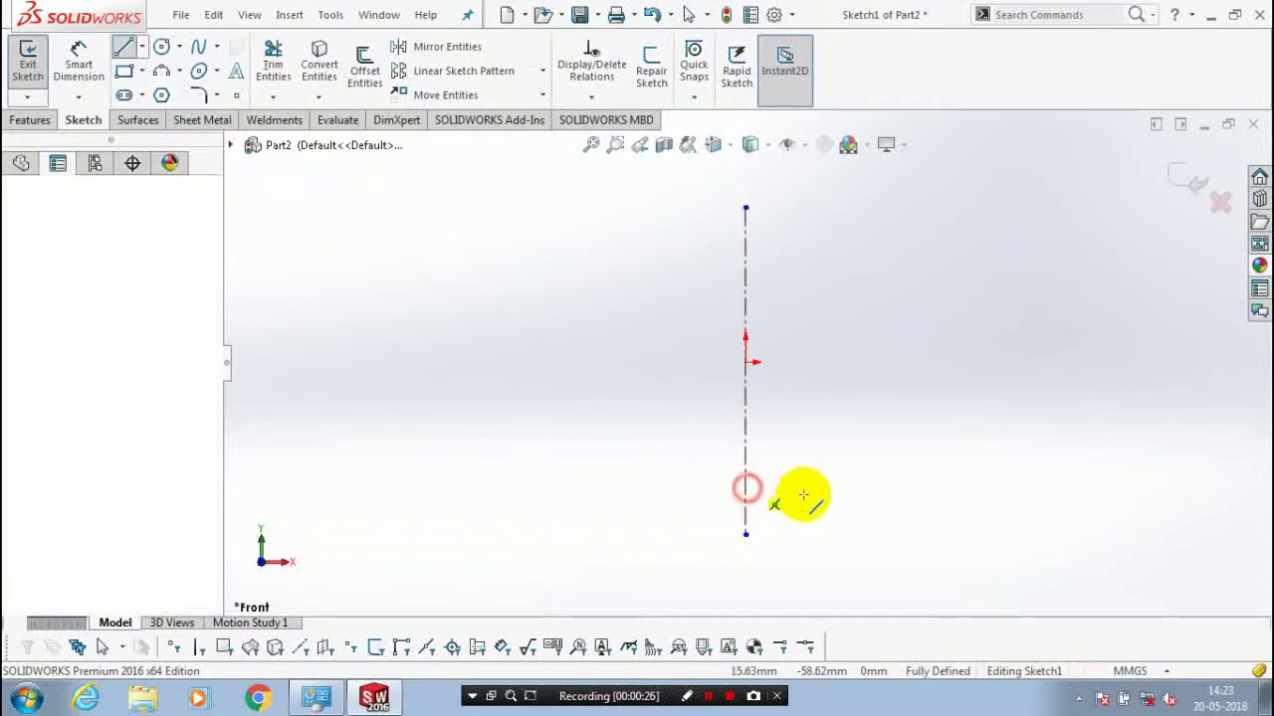
pyautogui.click(899, 487)
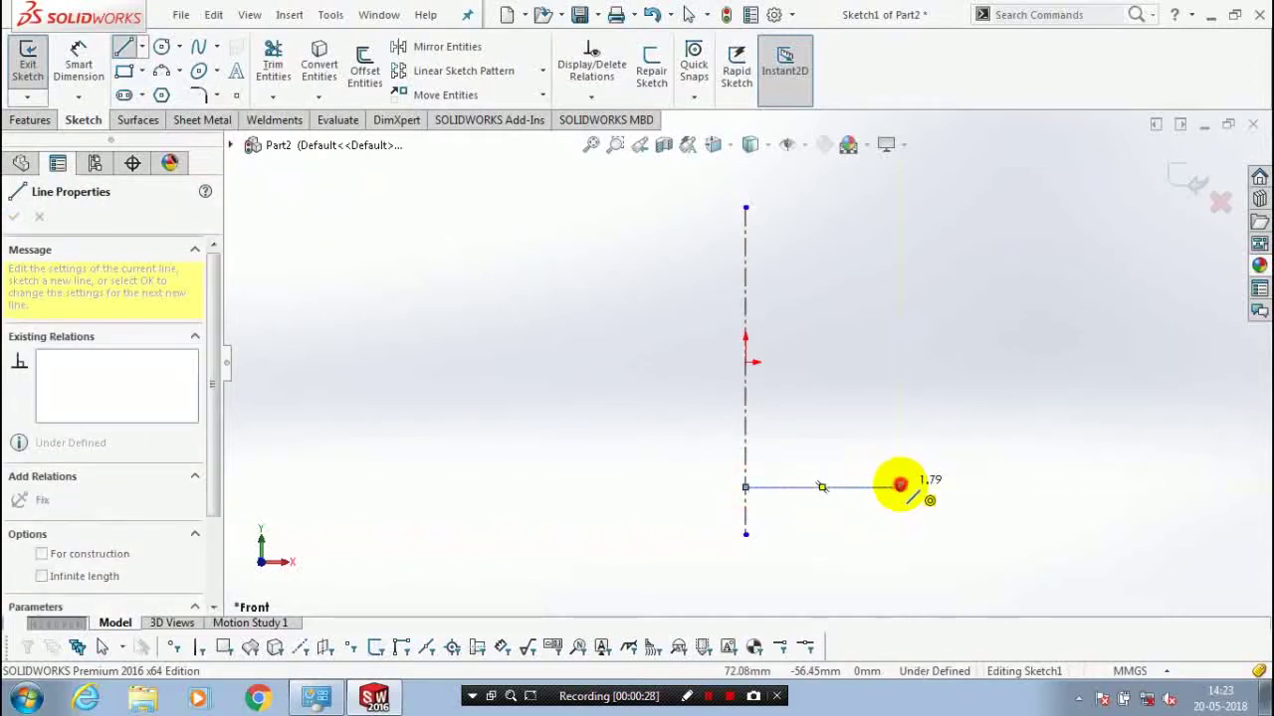
pyautogui.press('Escape')
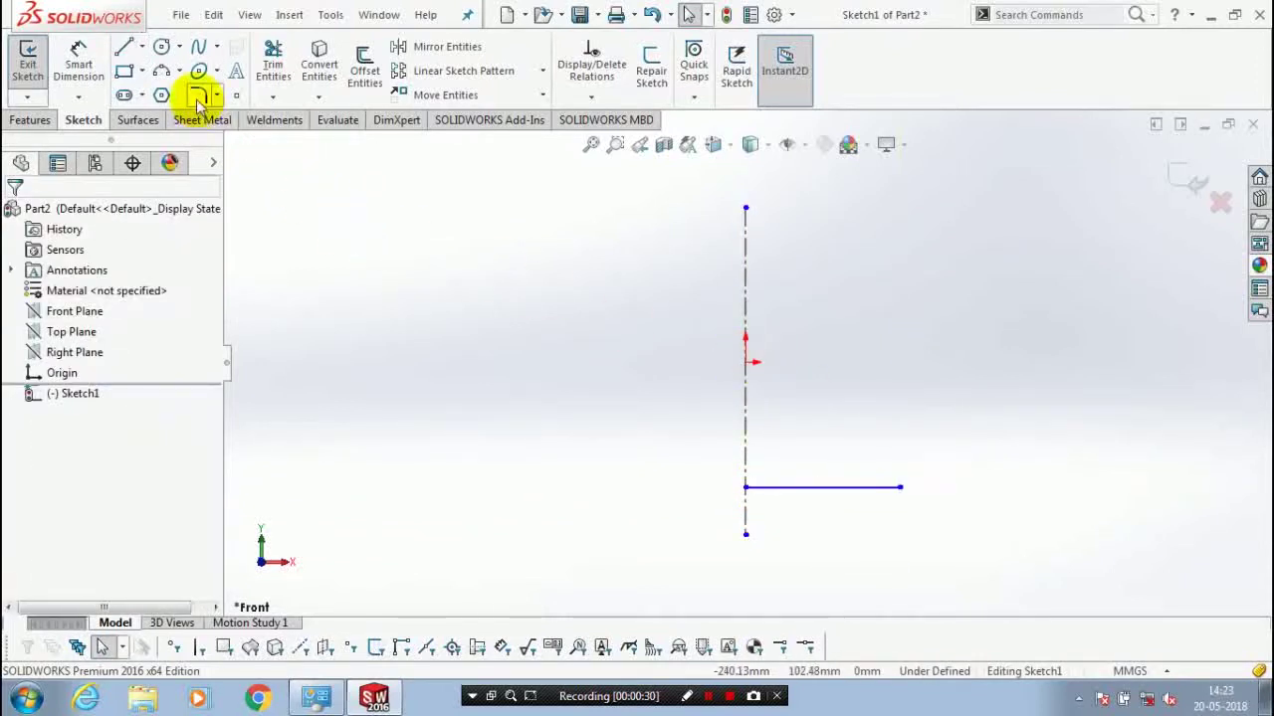
# Draw a three-point arc from the base line's outer end upward and outward, bulging away from the centerline
pyautogui.click(179, 71)
pyautogui.click(184, 138)
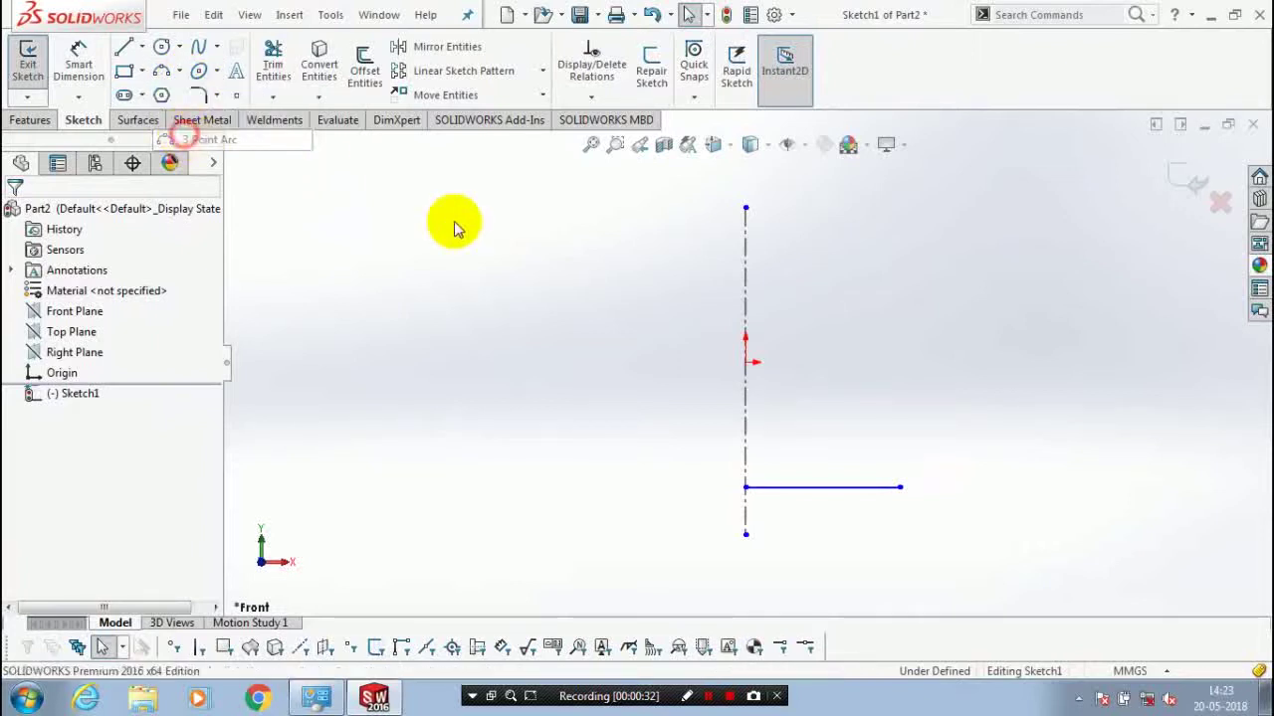
pyautogui.click(899, 486)
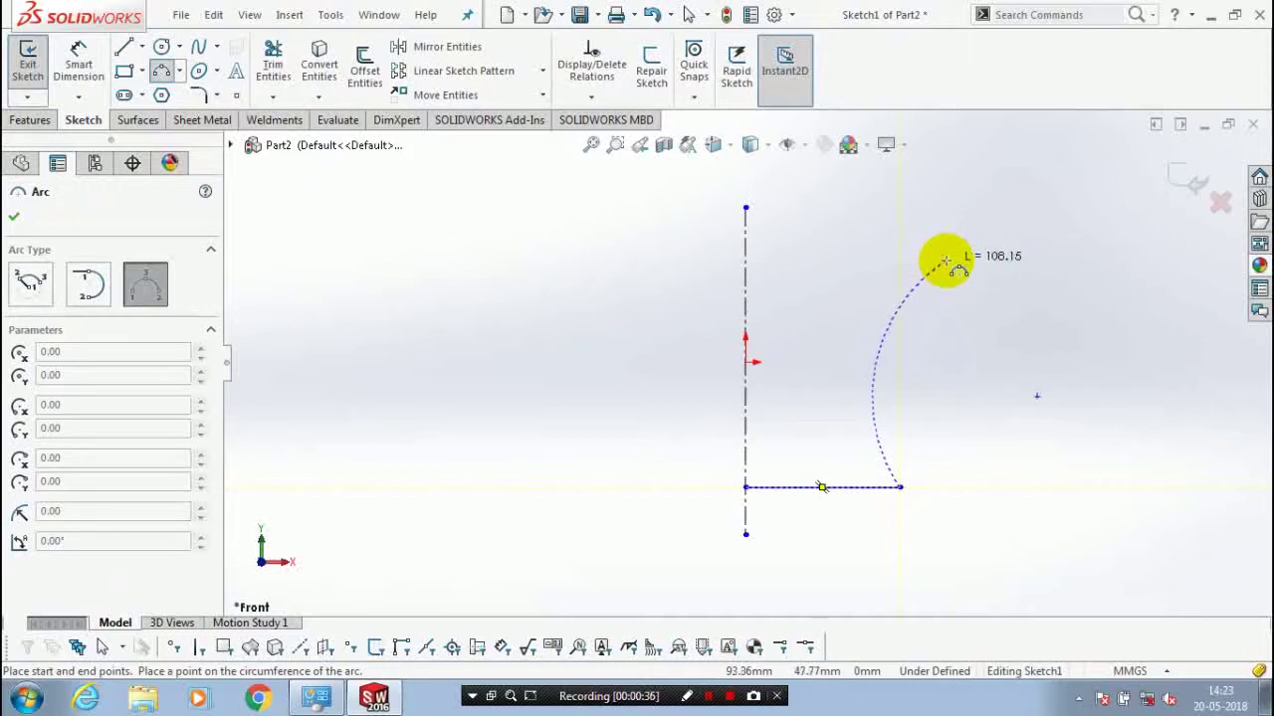
pyautogui.click(949, 279)
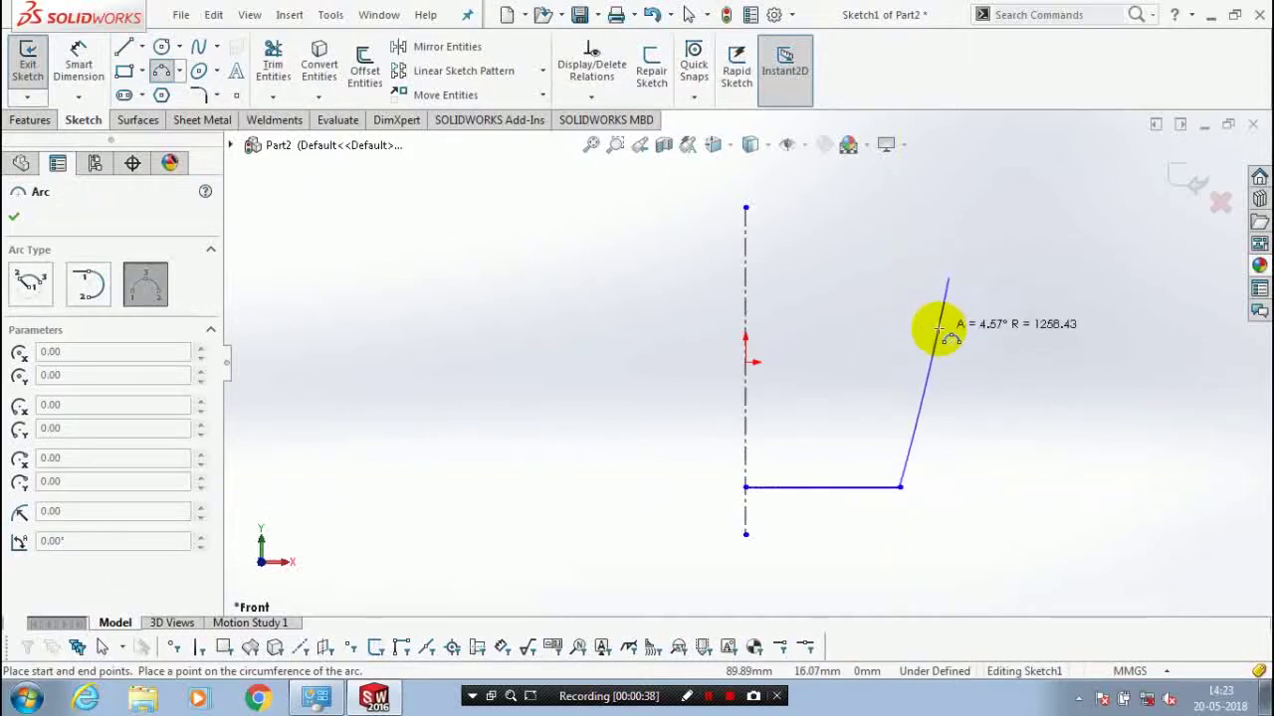
pyautogui.click(943, 343)
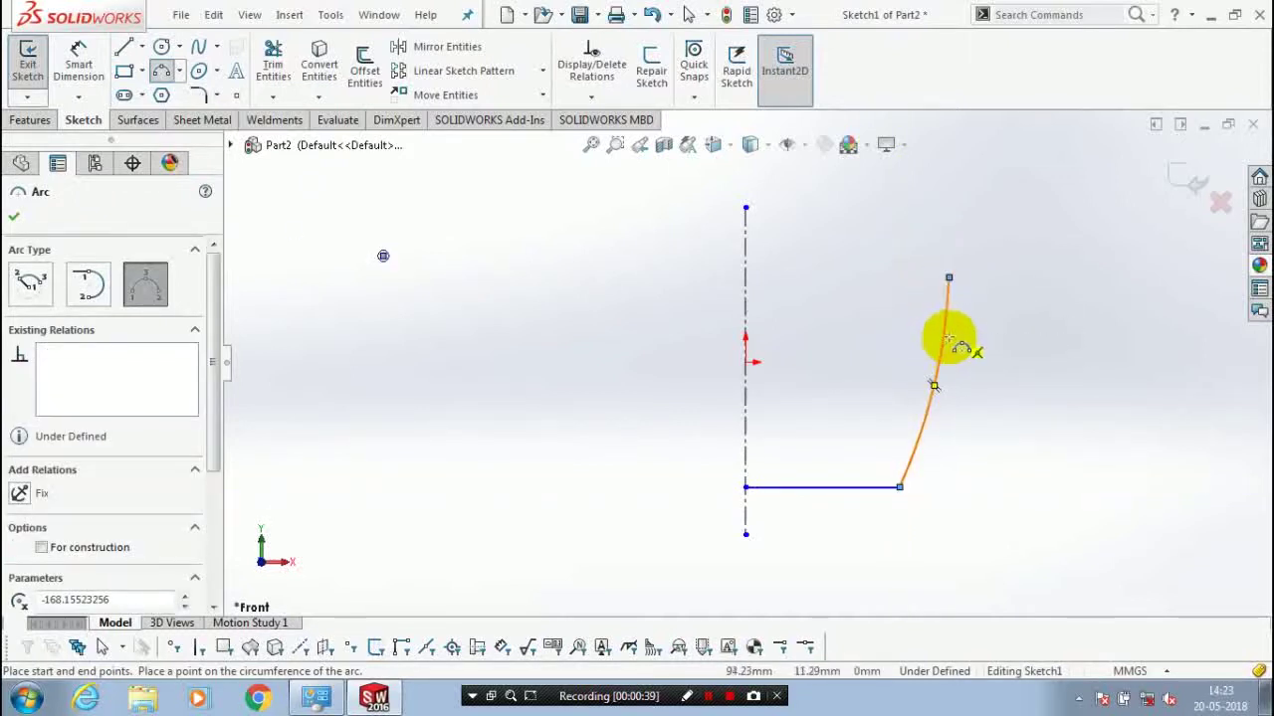
pyautogui.press('Escape')
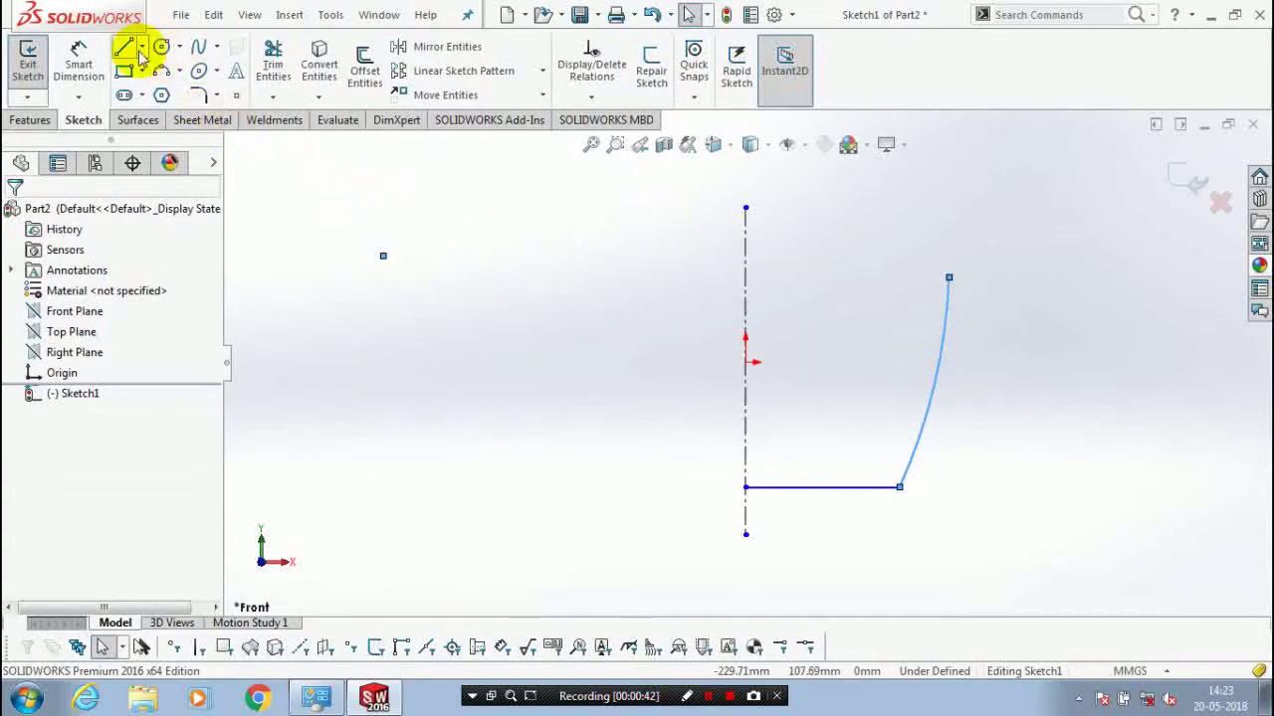
# Sketch a vertical line about 15 mm long upward from the arc's upper endpoint
pyautogui.click(134, 51)
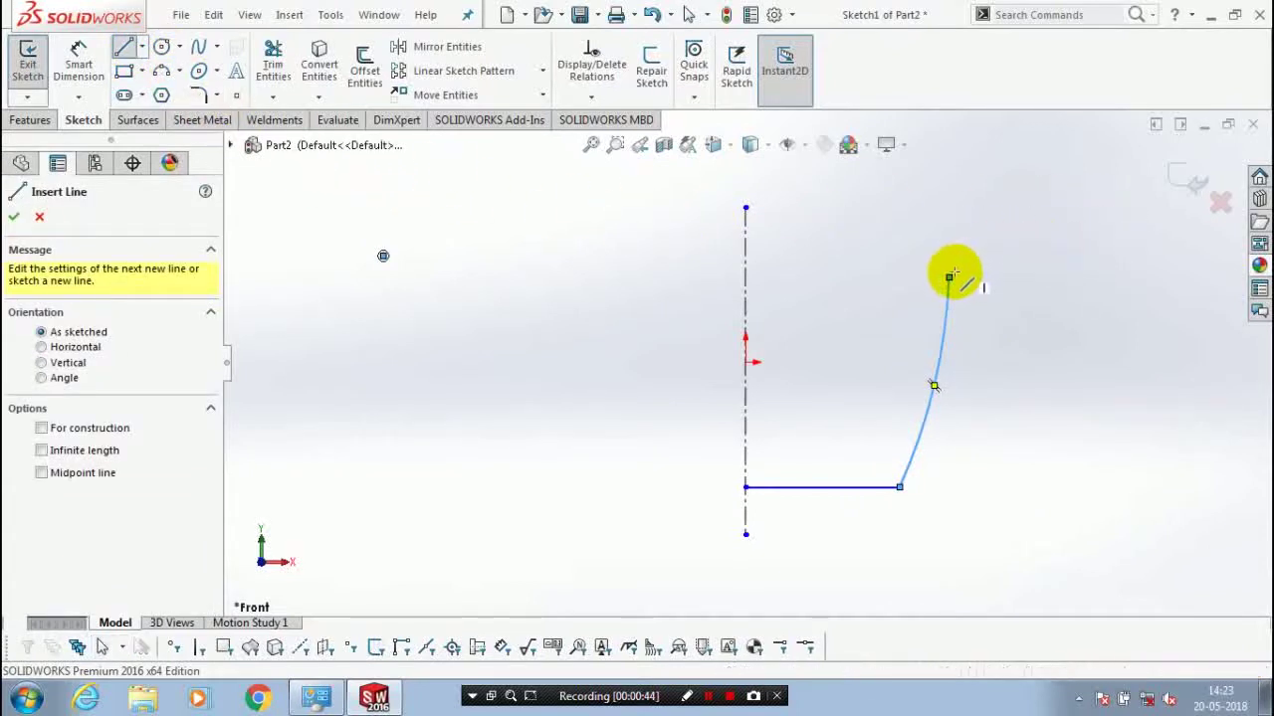
pyautogui.moveTo(948, 278); pyautogui.dragTo(951, 252)
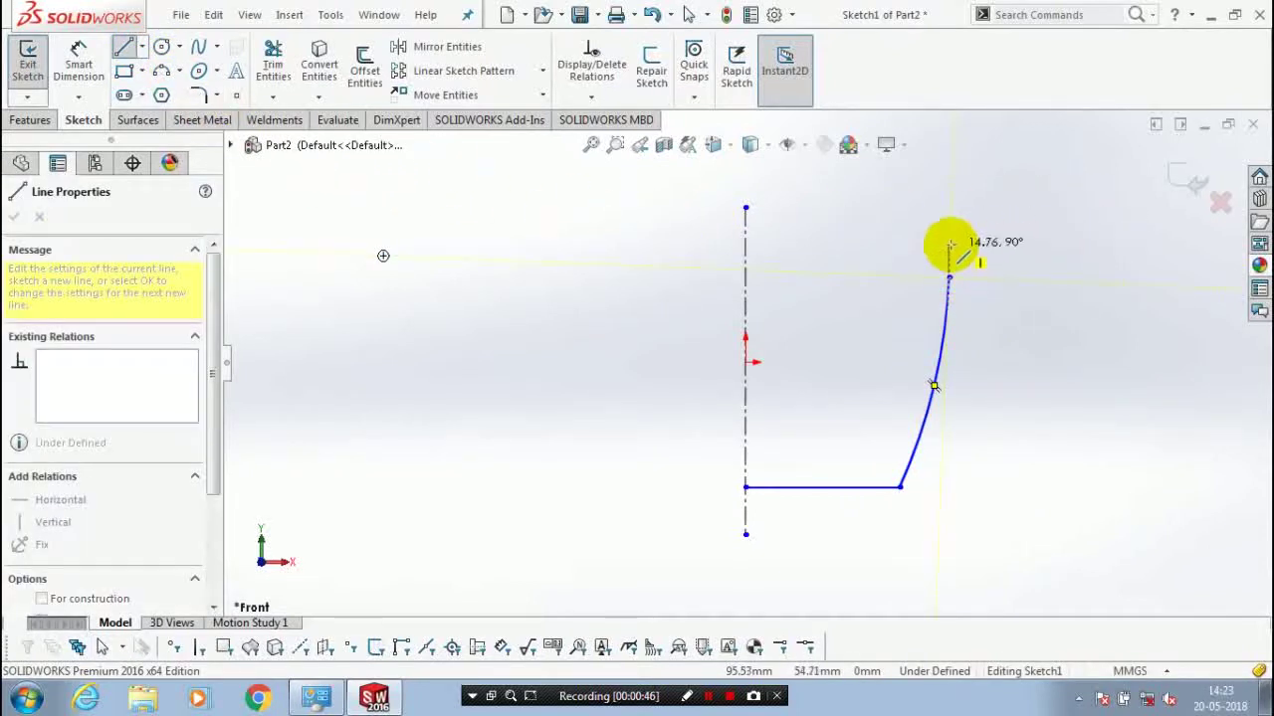
pyautogui.click(950, 244)
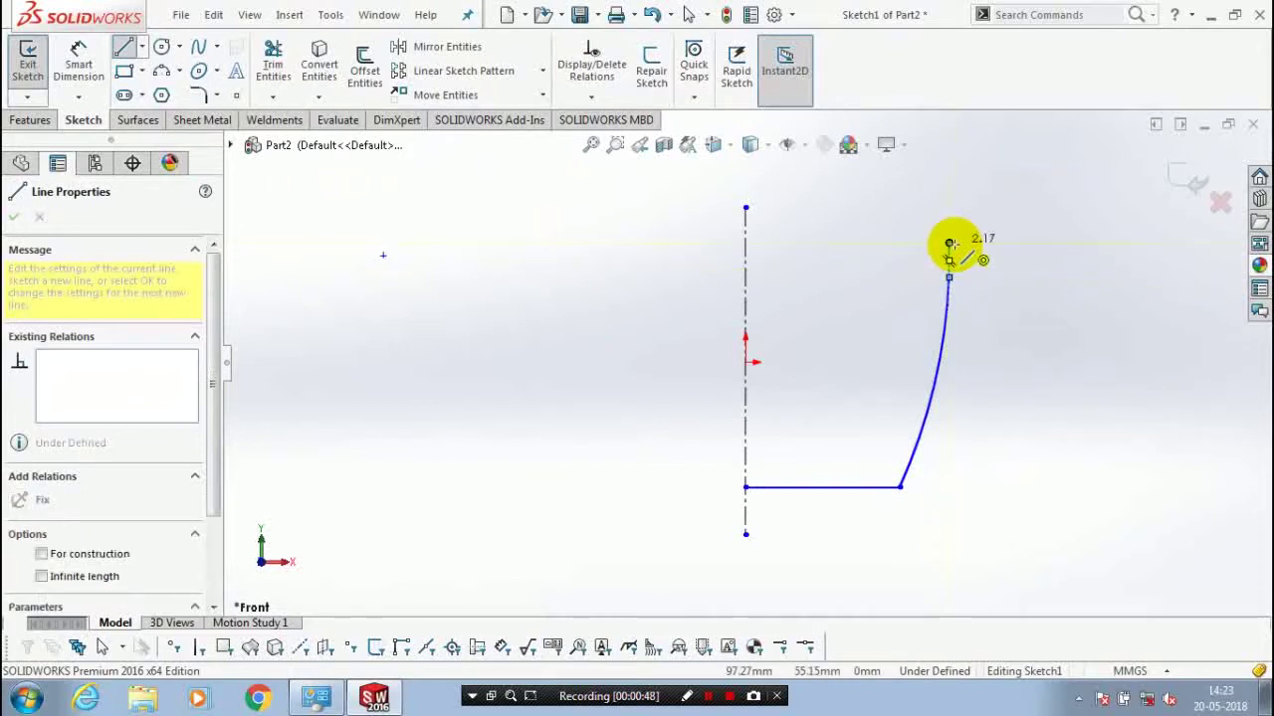
pyautogui.press('Escape')
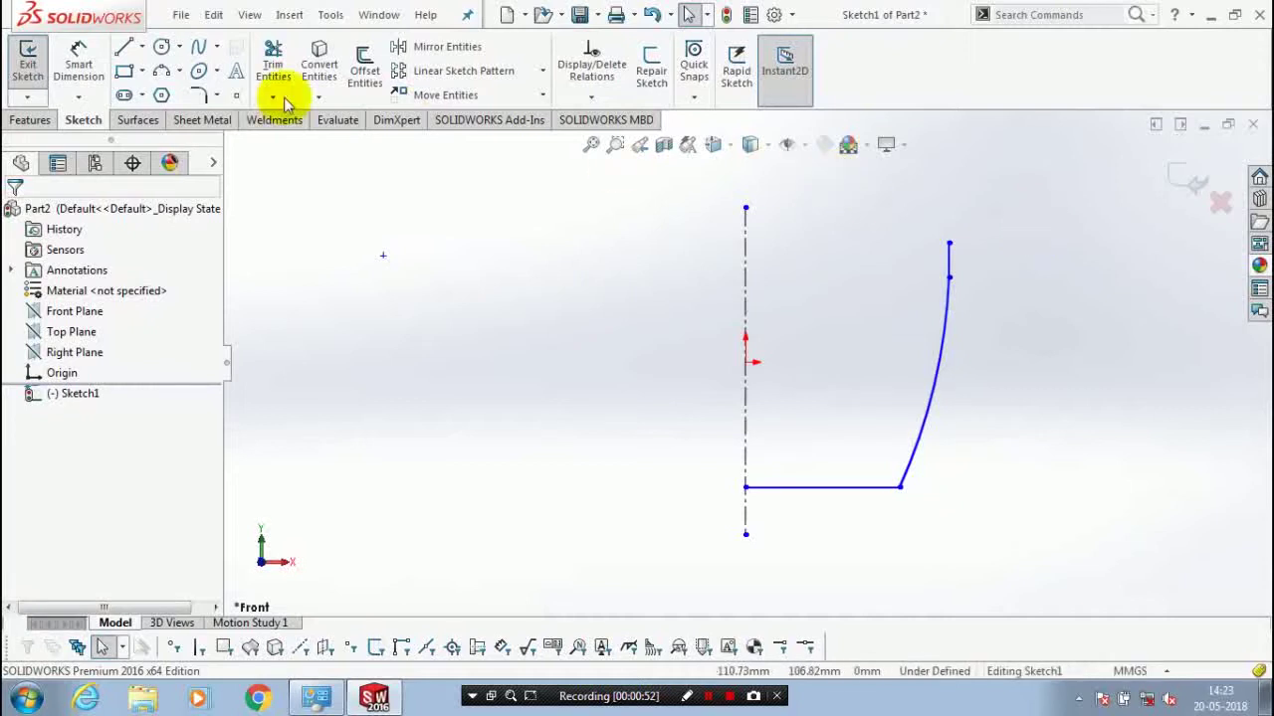
# Sketch a short horizontal lip line about 2 mm long outward from the top end of the short vertical line
pyautogui.click(123, 49)
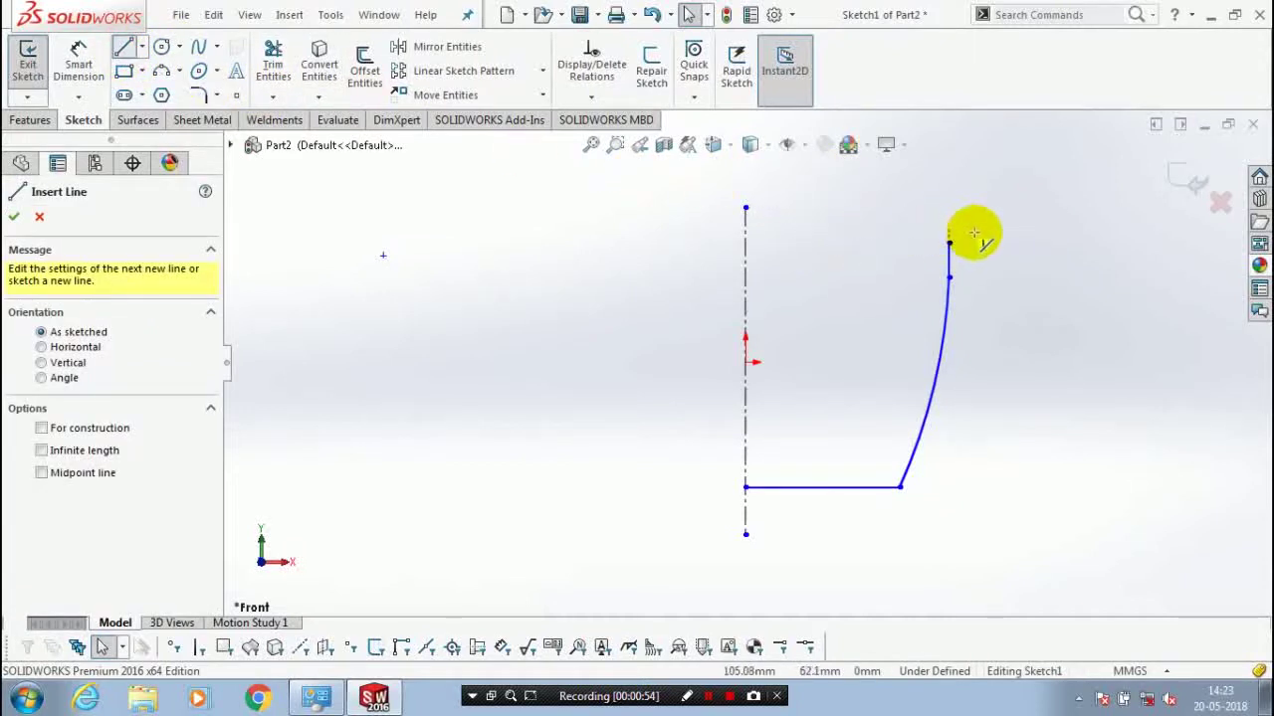
pyautogui.scroll(-2, 975, 233)
pyautogui.click(885, 275)
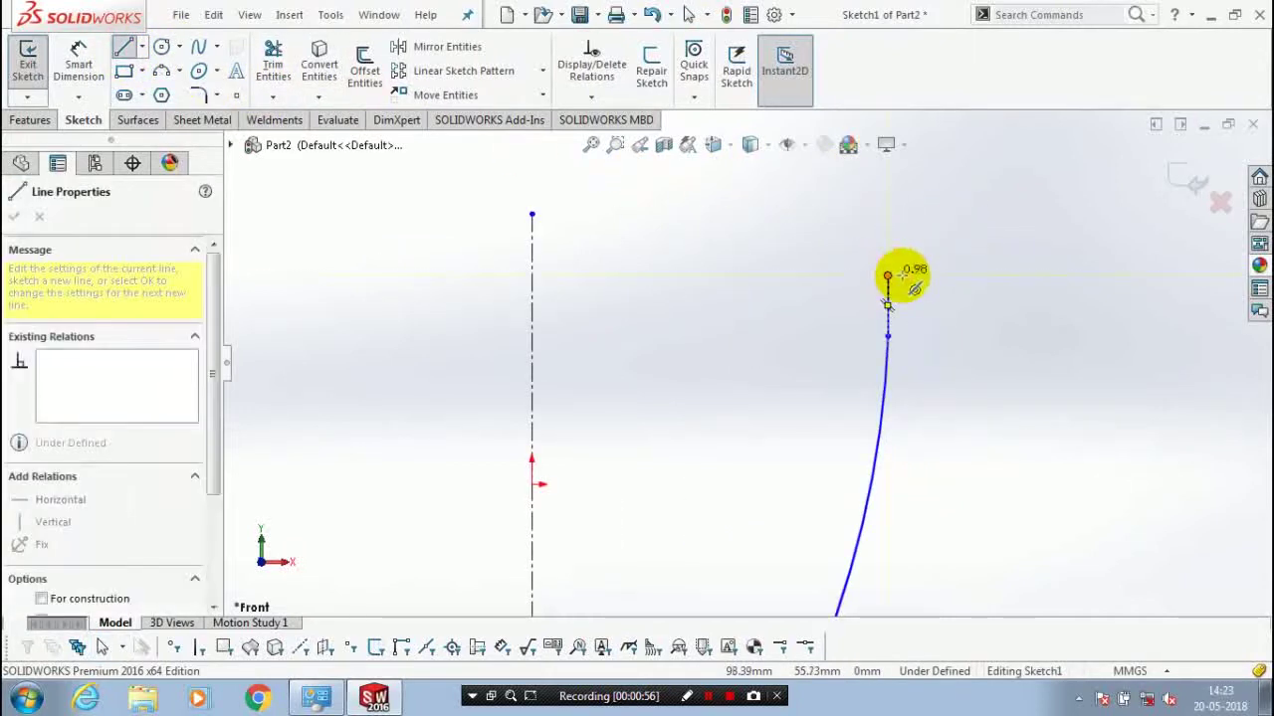
pyautogui.click(897, 276)
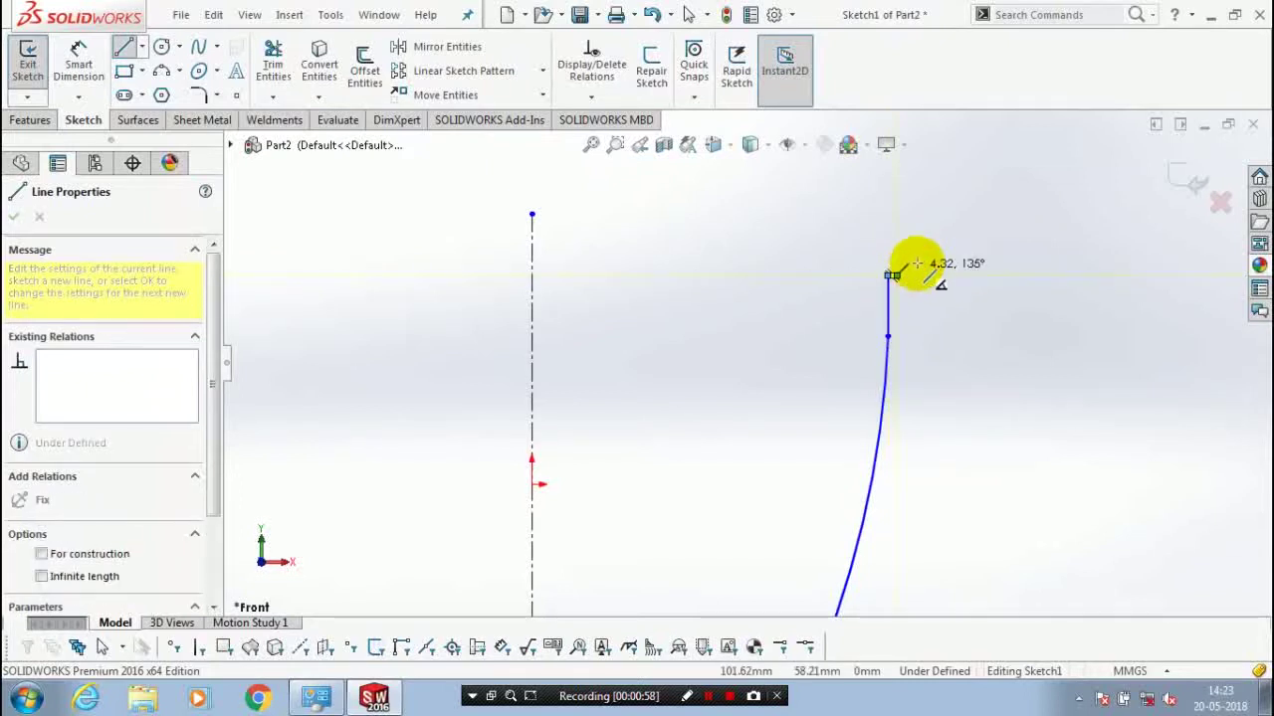
pyautogui.press('Escape')
pyautogui.scroll(2, 843, 233)
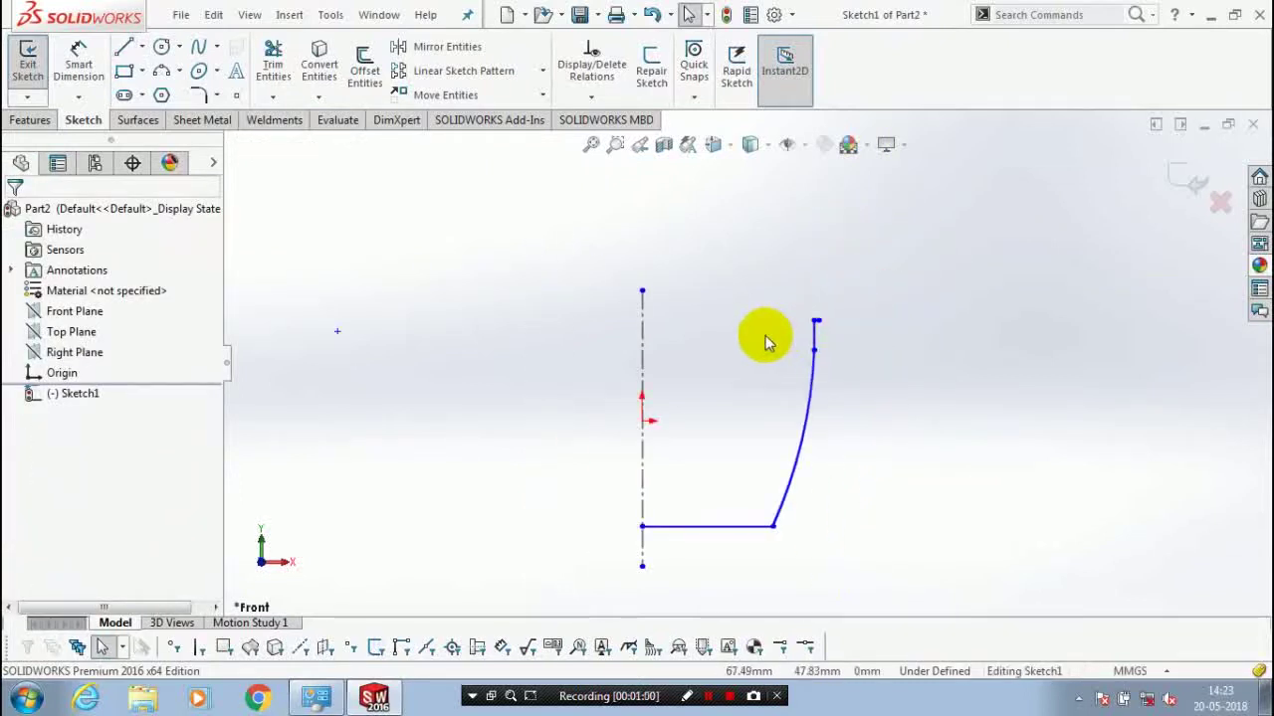
# Dimension the horizontal base line's length and set it to 65 mm
pyautogui.click(78, 61)
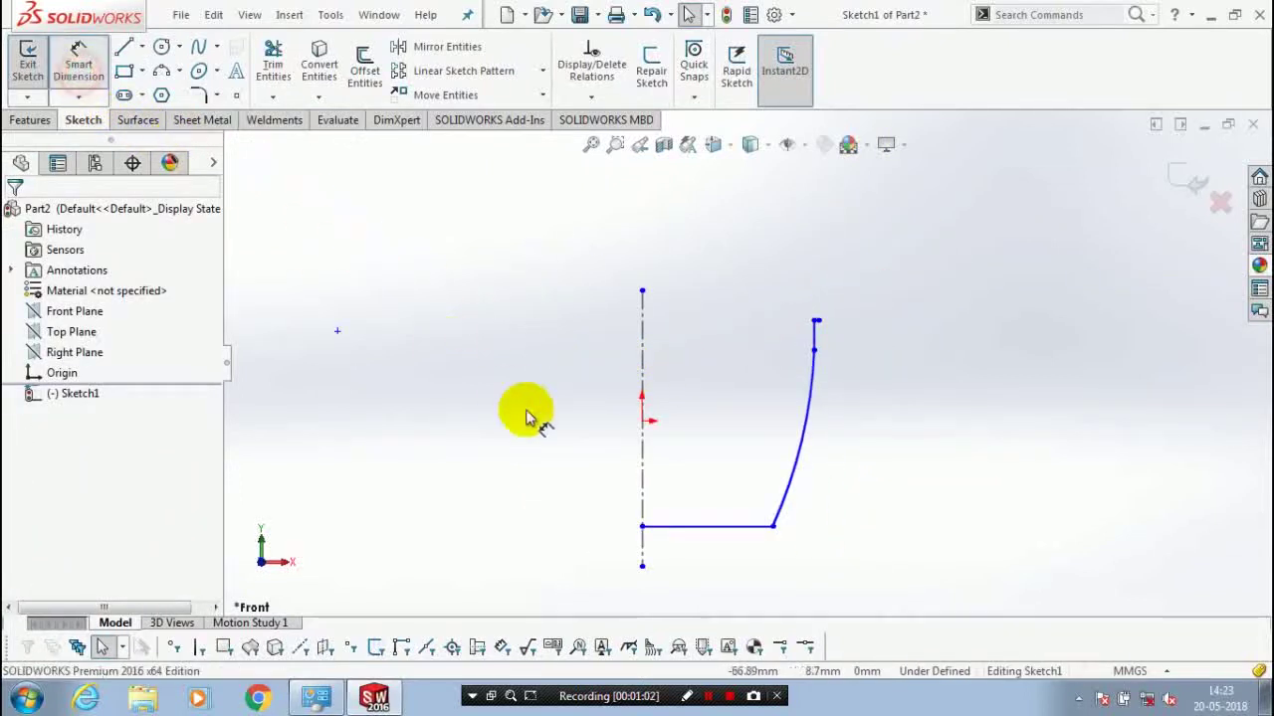
pyautogui.click(684, 533)
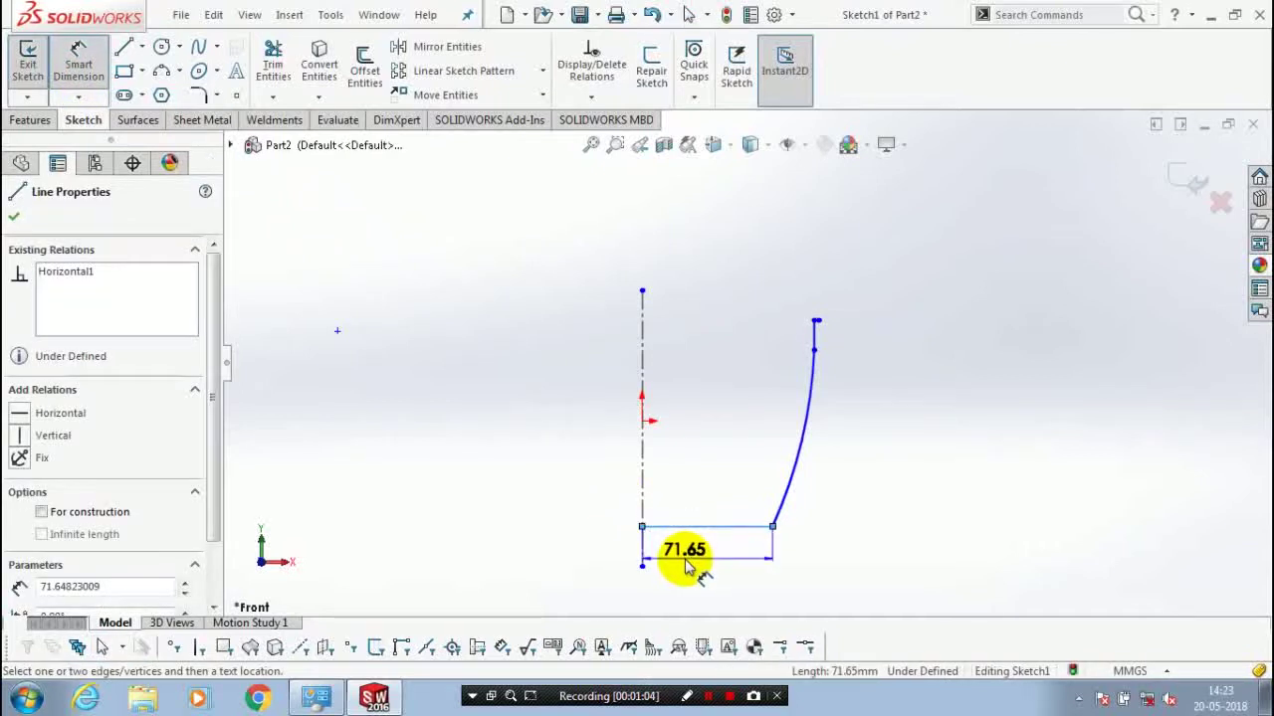
pyautogui.click(694, 565)
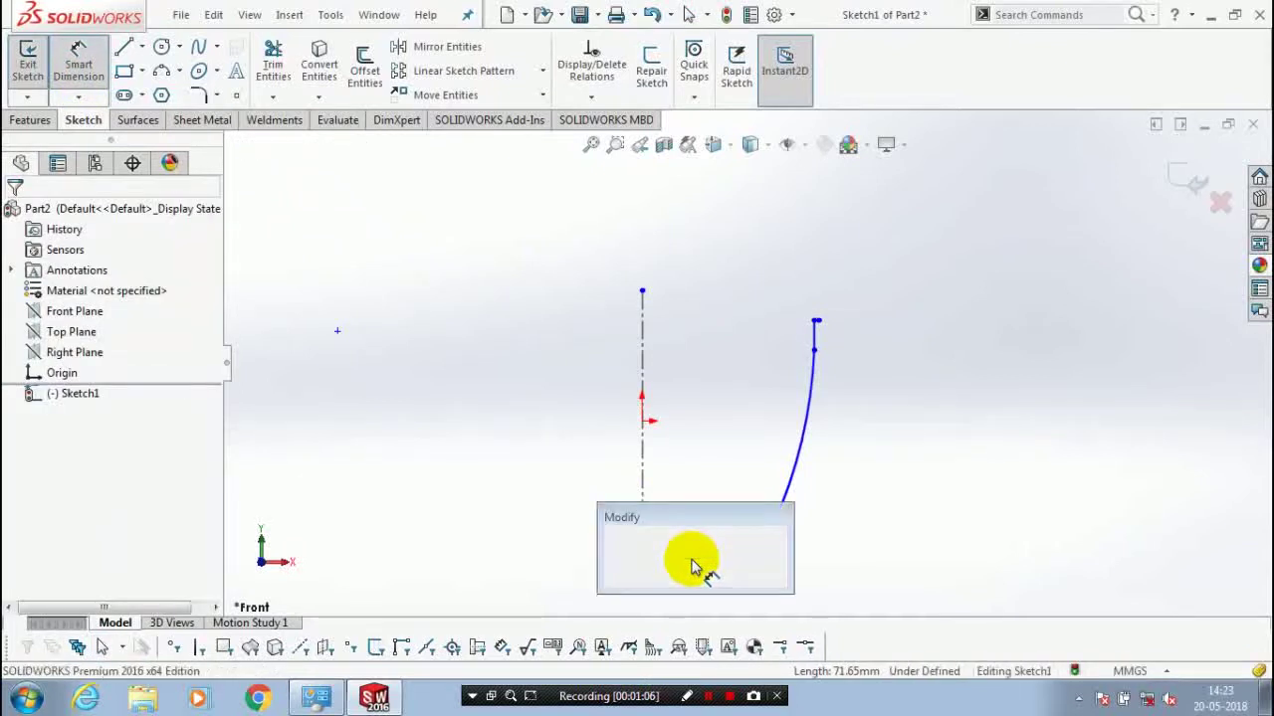
pyautogui.write('65')
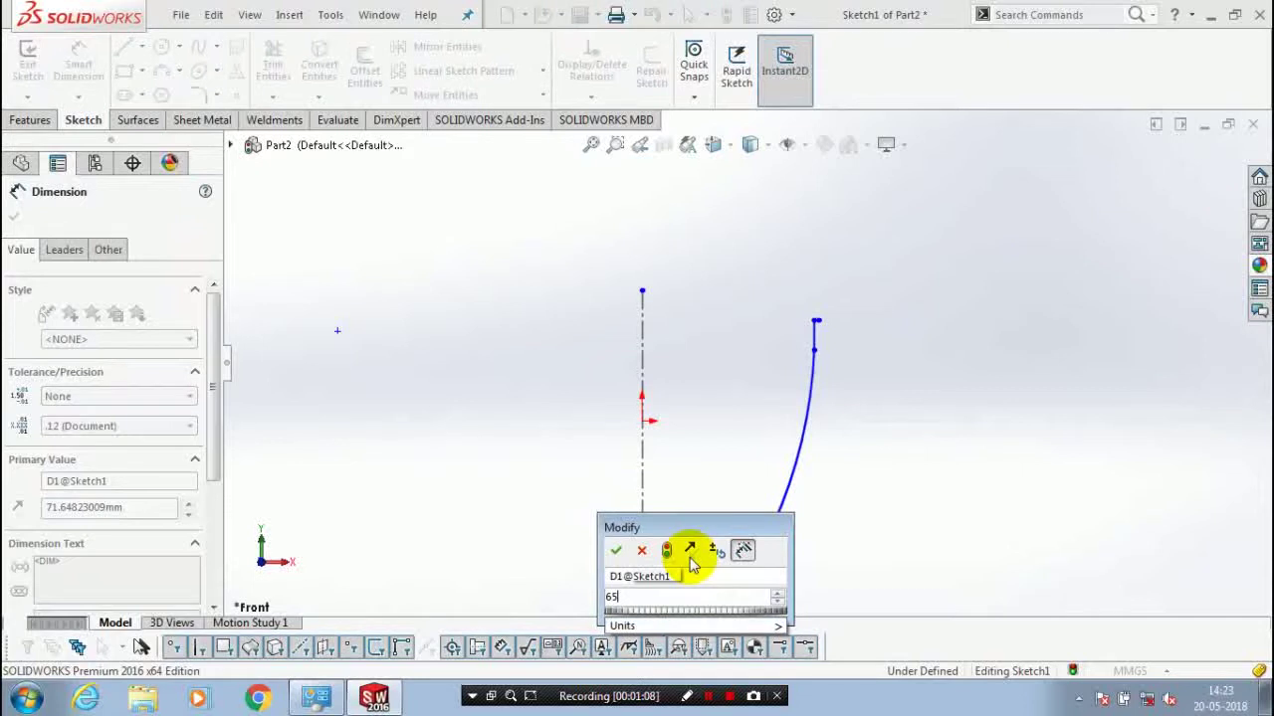
pyautogui.press('Return')
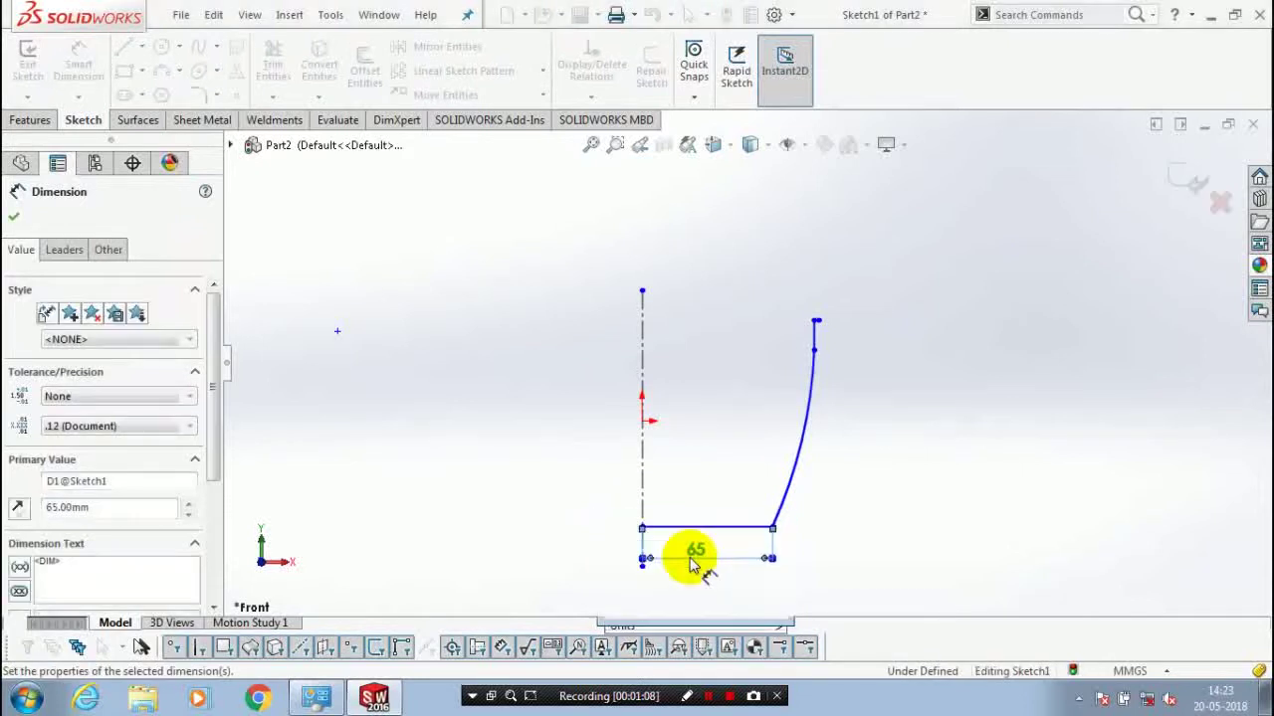
# Dimension the vertical distance between the base line and the short top lip line, and set it to 105 mm
pyautogui.click(814, 337)
pyautogui.scroll(-4, 814, 333)
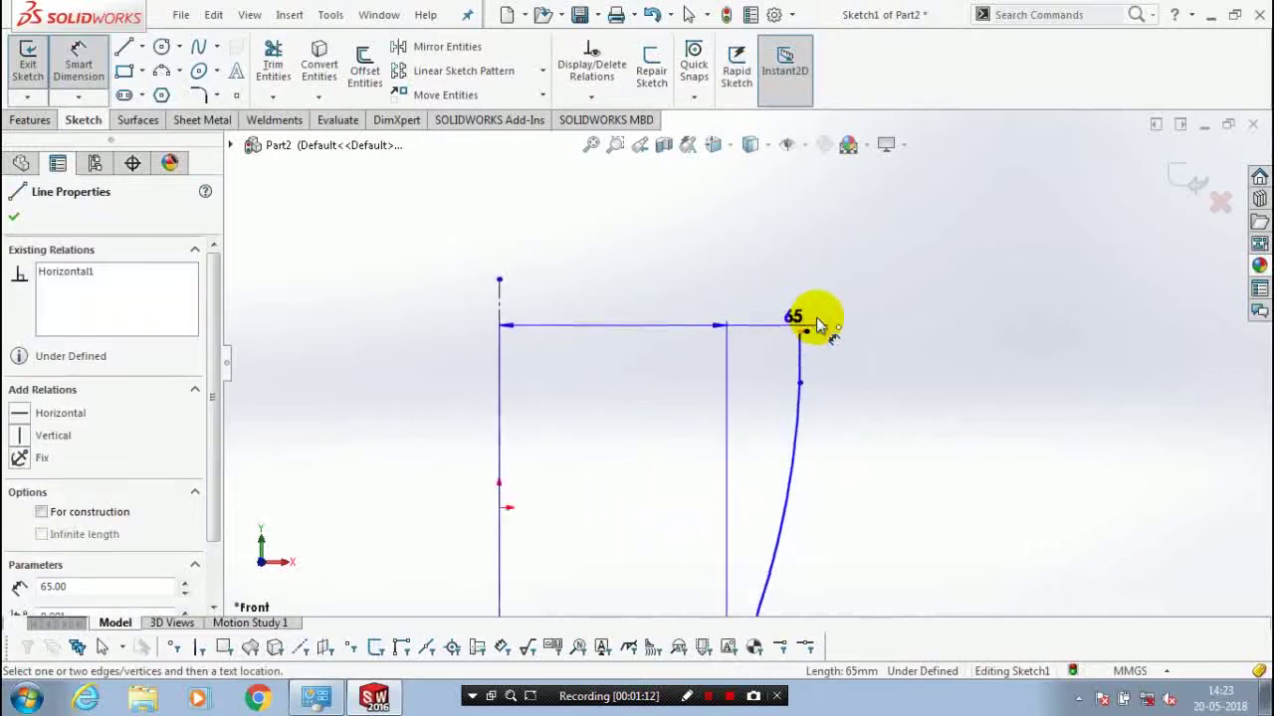
pyautogui.moveTo(781, 368); pyautogui.dragTo(781, 353)
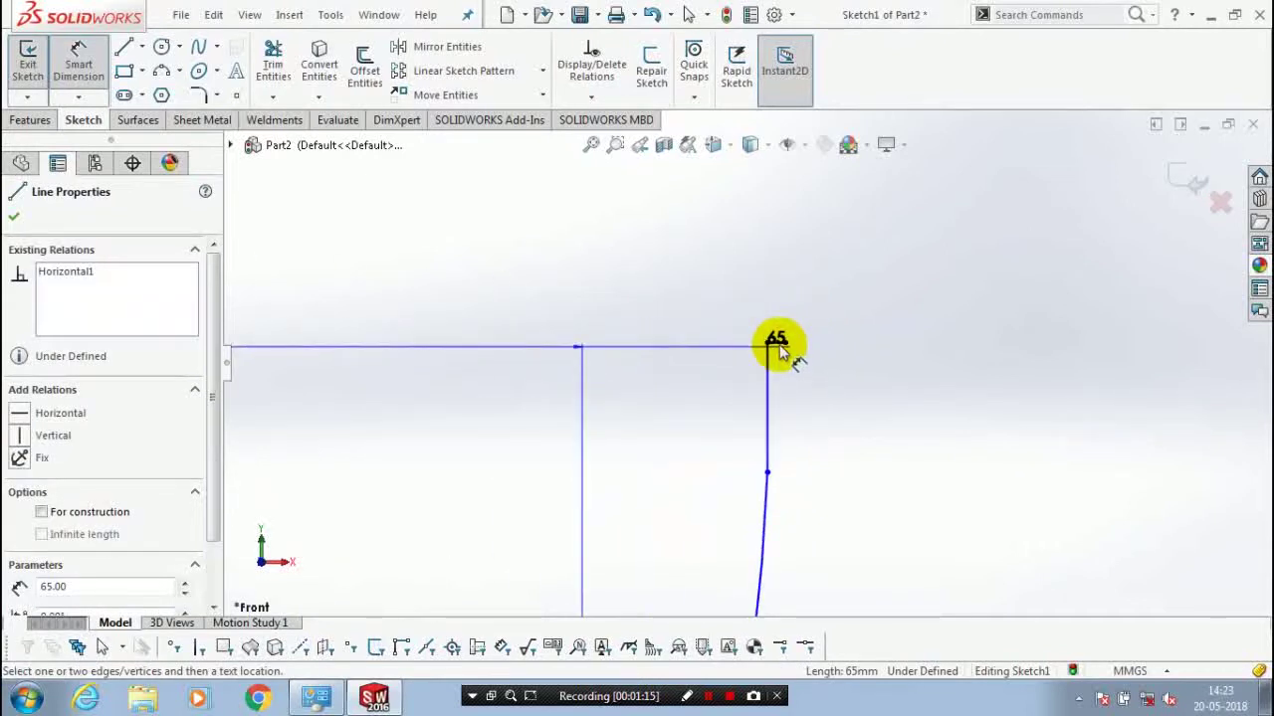
pyautogui.click(903, 418)
pyautogui.click(940, 426)
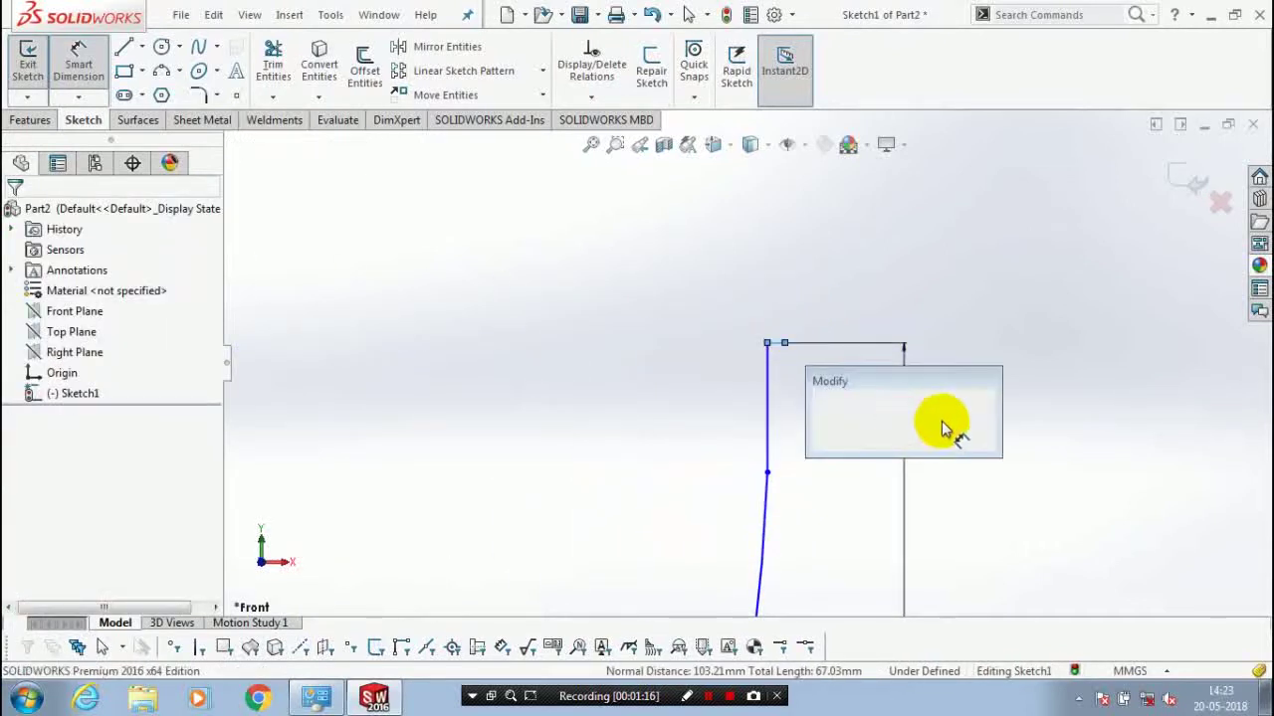
pyautogui.write('10')
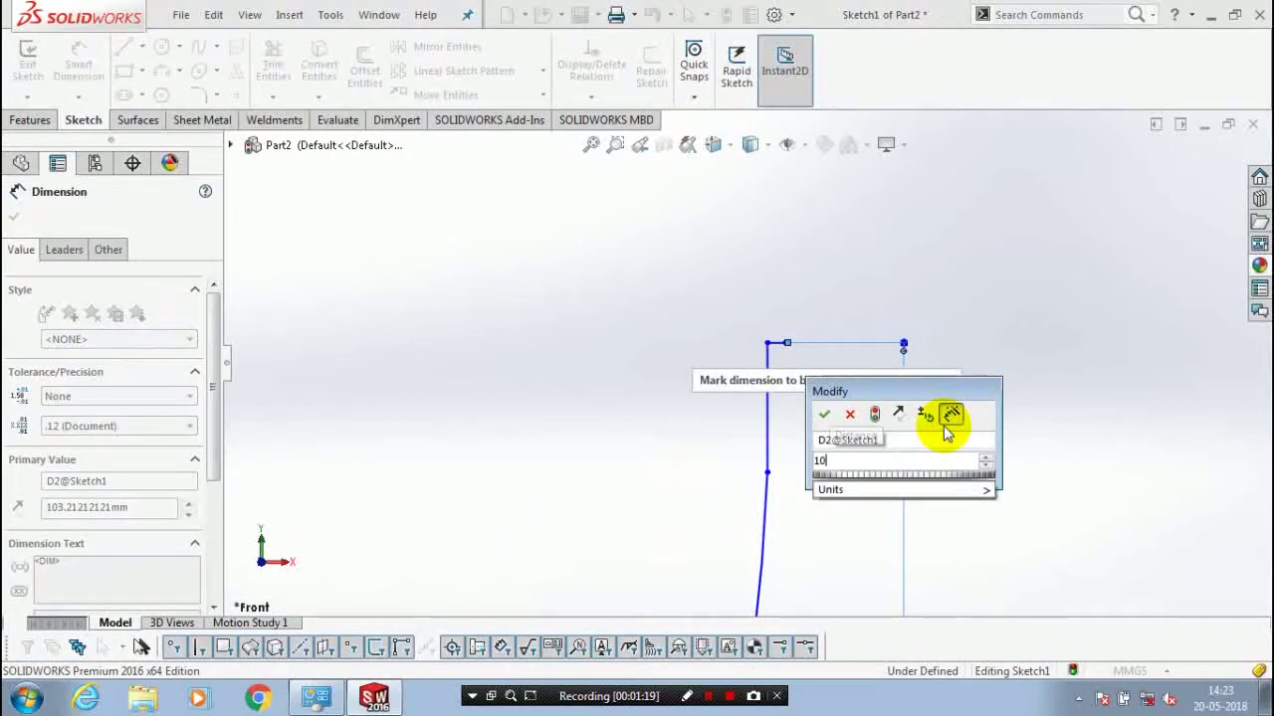
pyautogui.write('5')
pyautogui.press('Return')
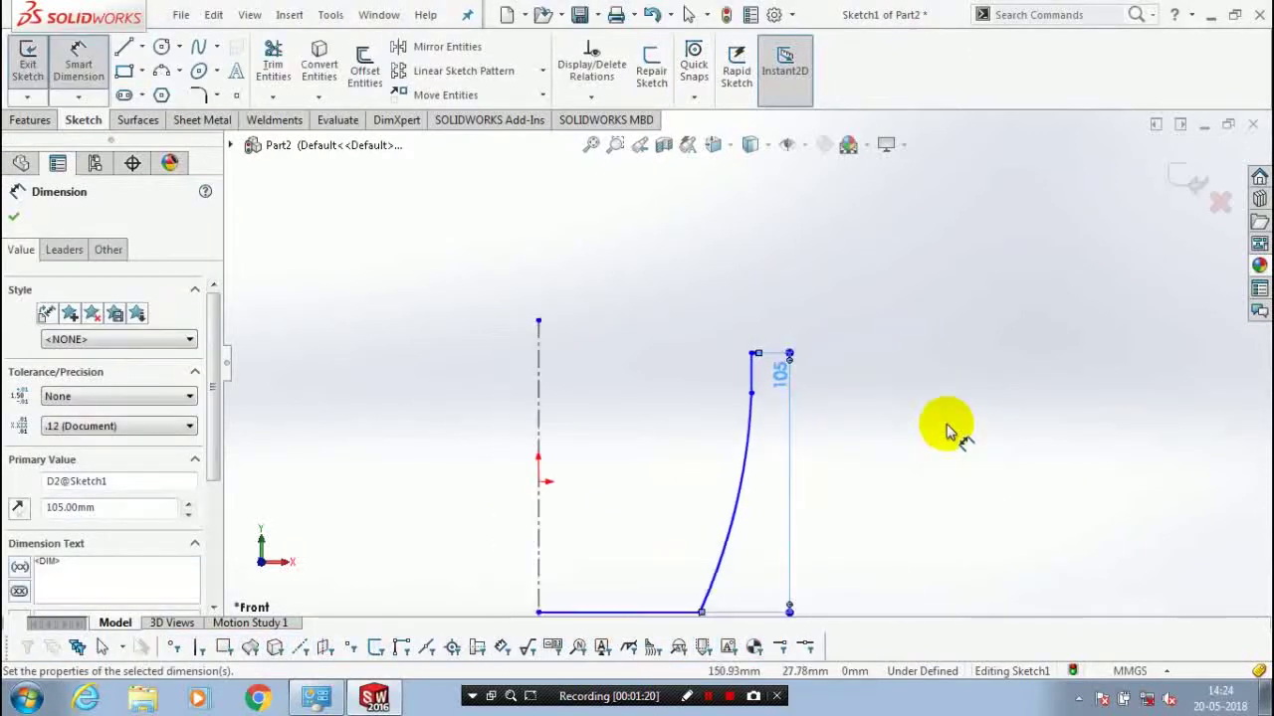
pyautogui.click(20, 219)
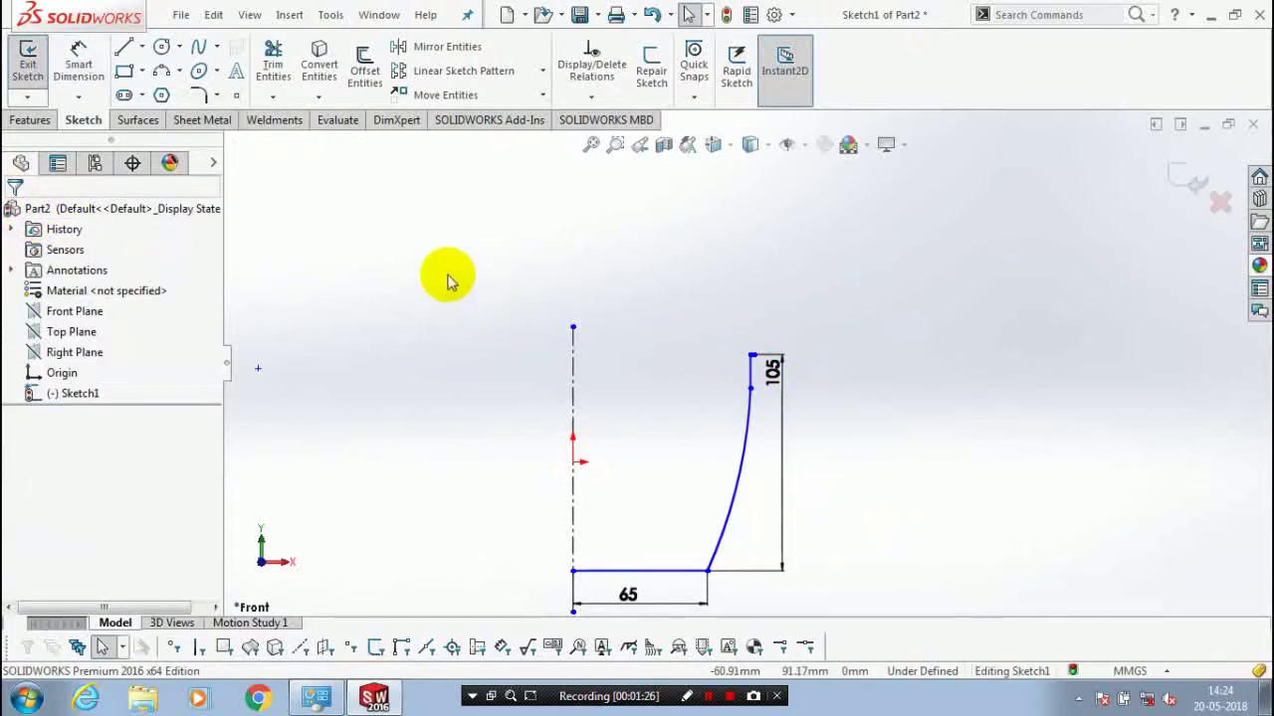
# Offset the whole profile chain 6.5 mm inward toward the centerline, with the direction reversed and dimensions added
pyautogui.click(364, 68)
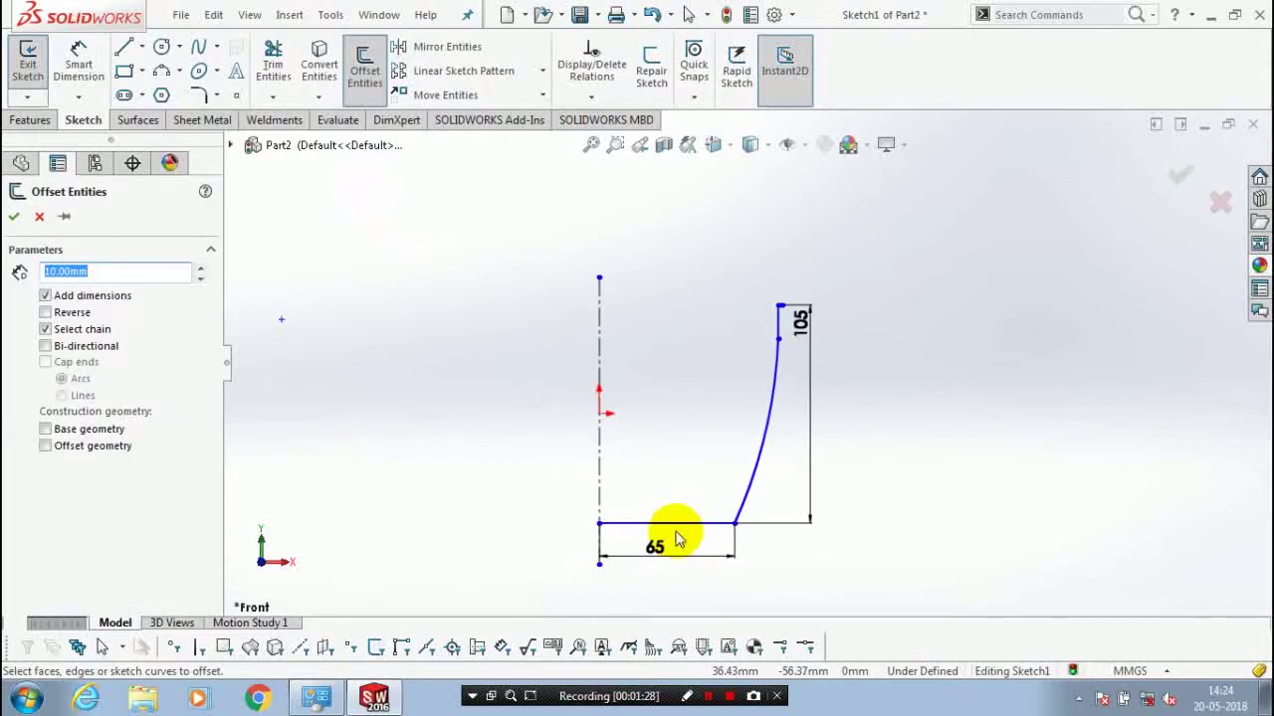
pyautogui.click(682, 537)
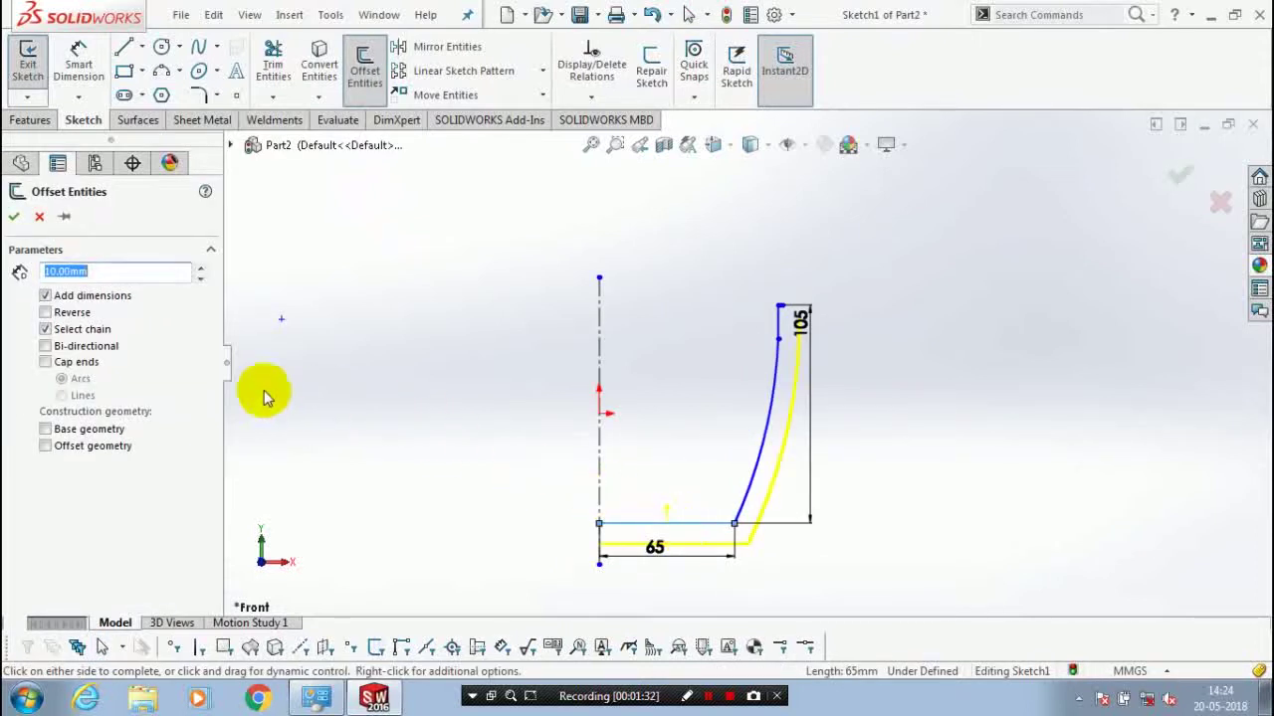
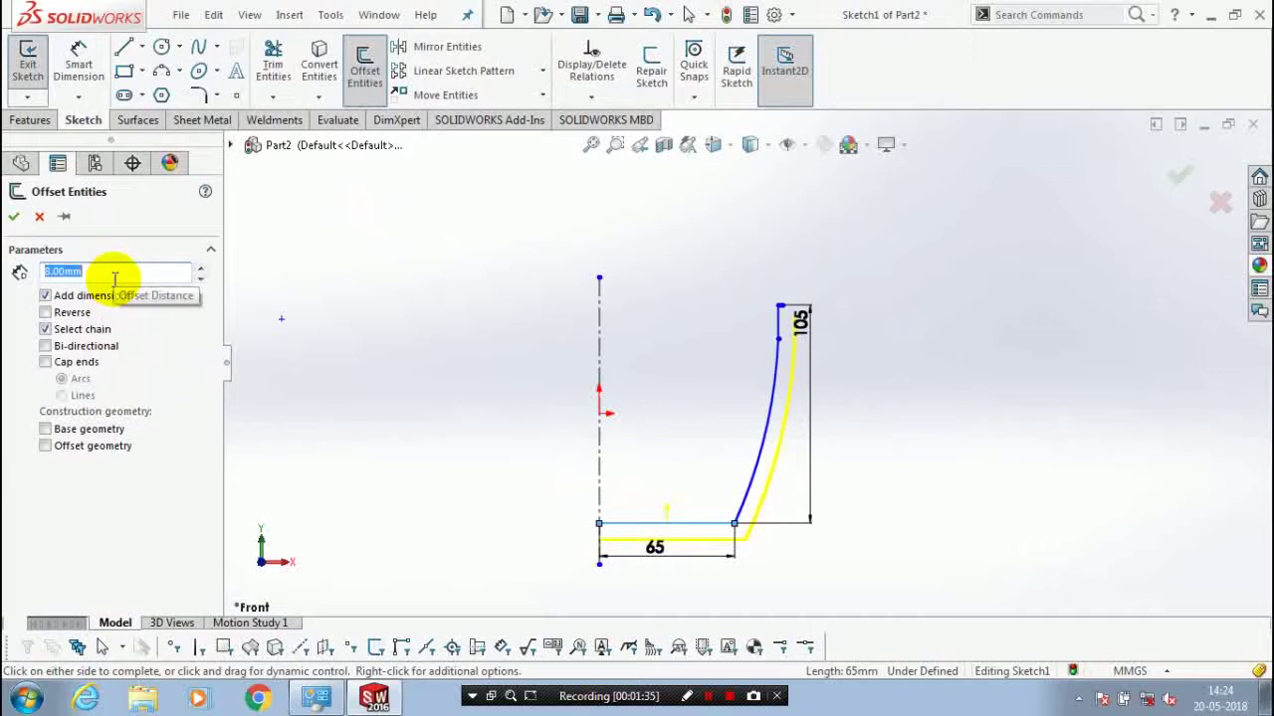
pyautogui.click(71, 314)
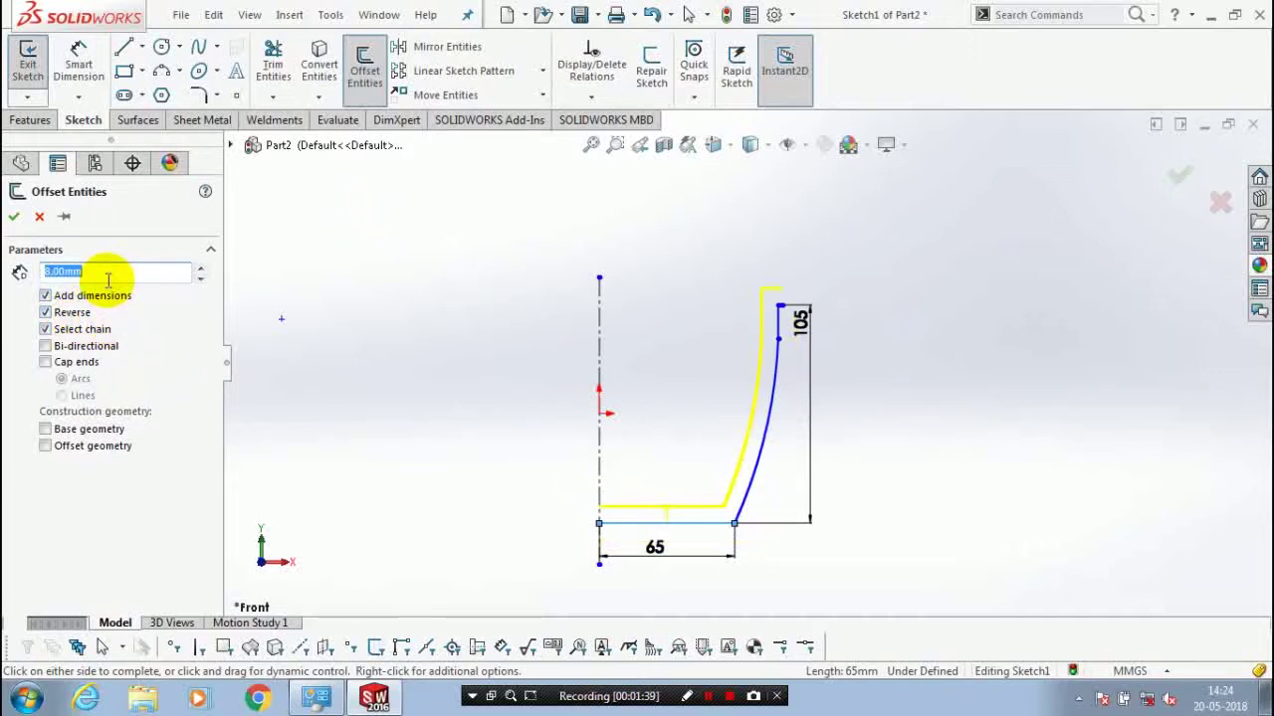
pyautogui.write('6')
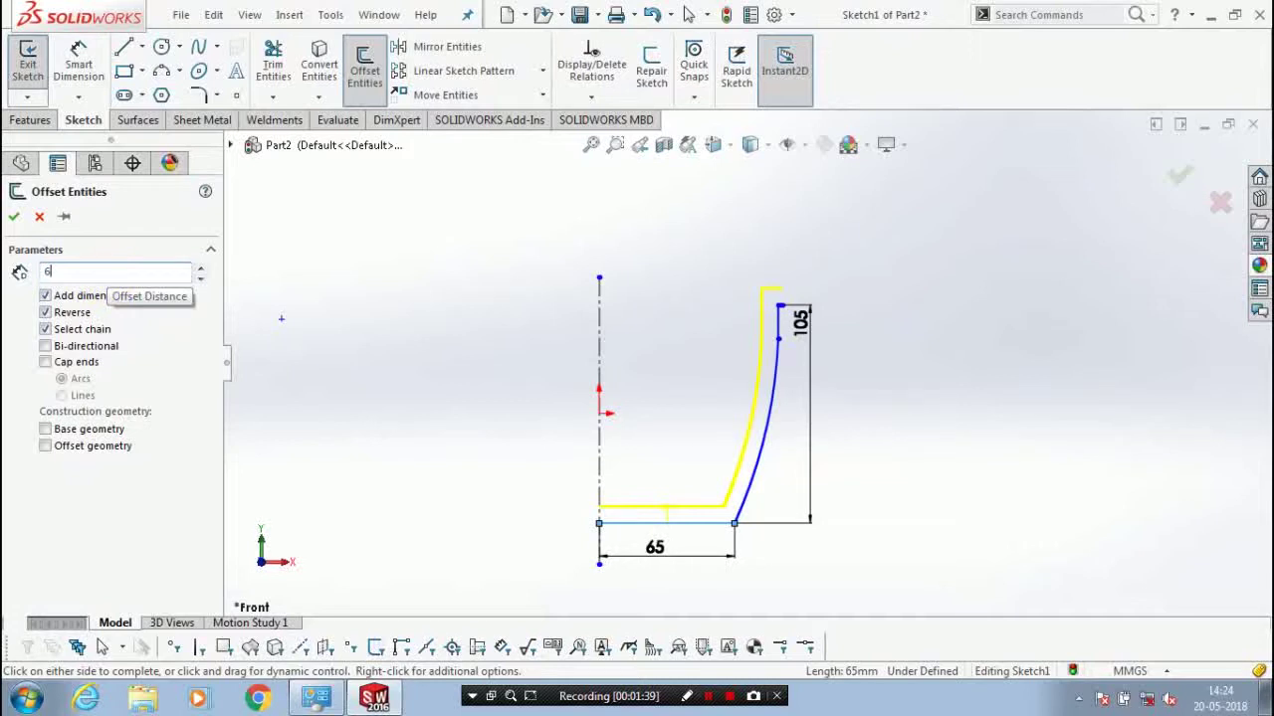
pyautogui.press('Return')
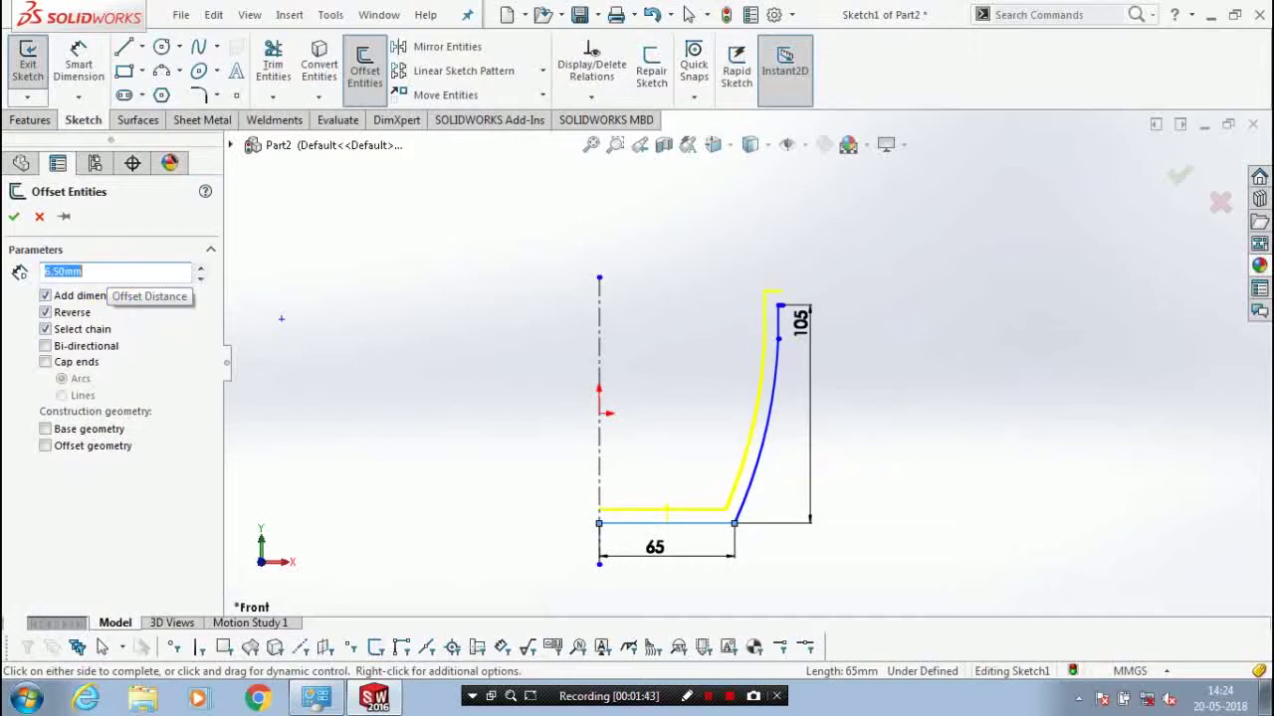
pyautogui.click(15, 218)
# Sketch a semicircular three-point arc above the short top line of the offset profile, joining both of its endpoints
pyautogui.scroll(-3, 796, 299)
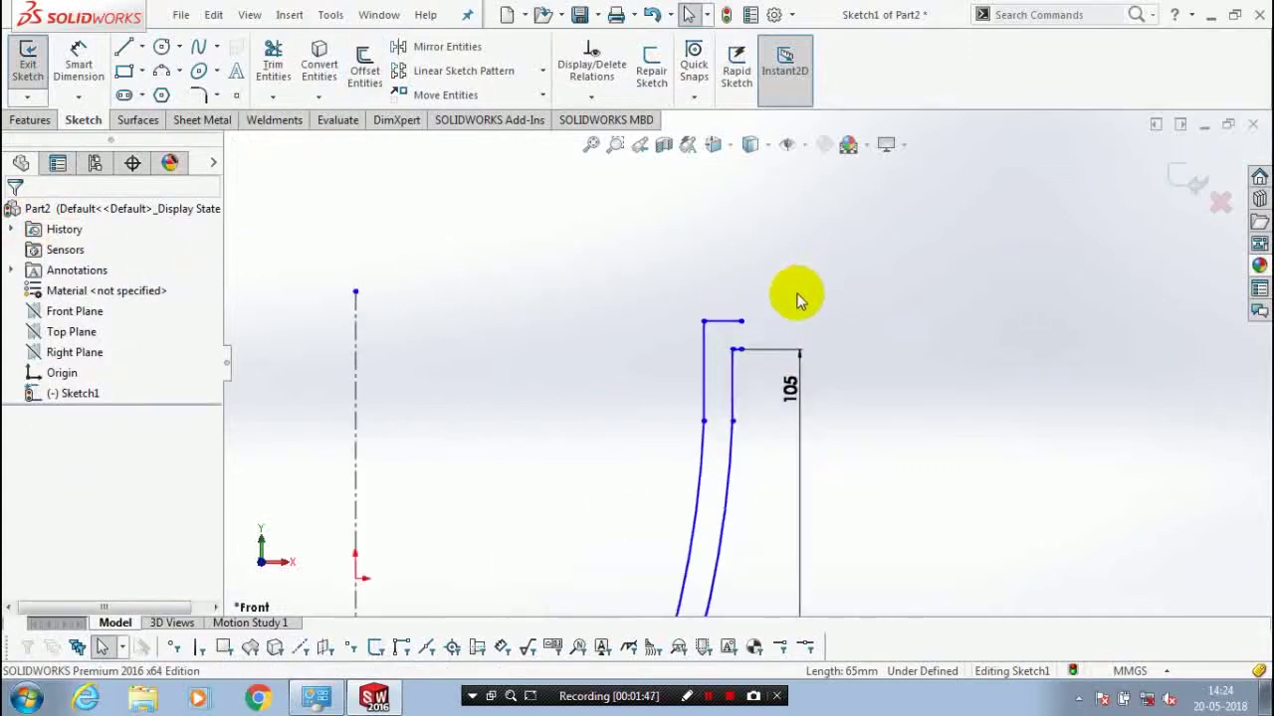
pyautogui.scroll(-2, 796, 299)
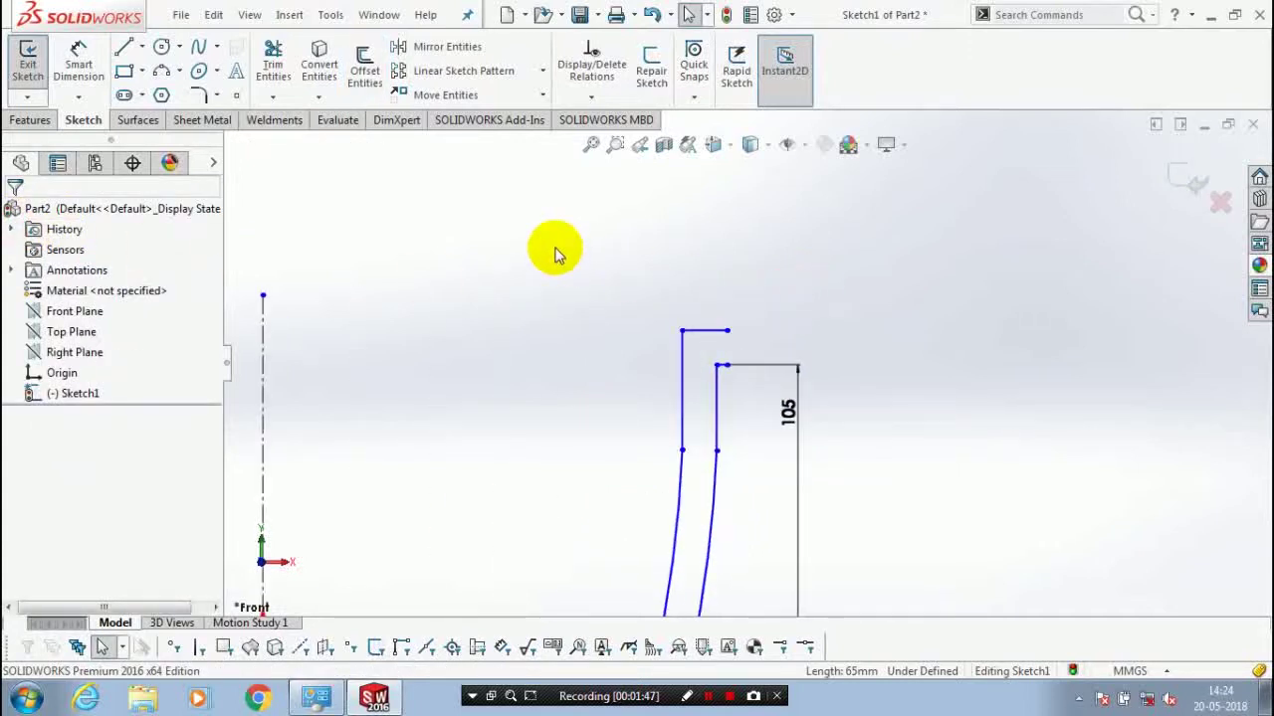
pyautogui.press('a')
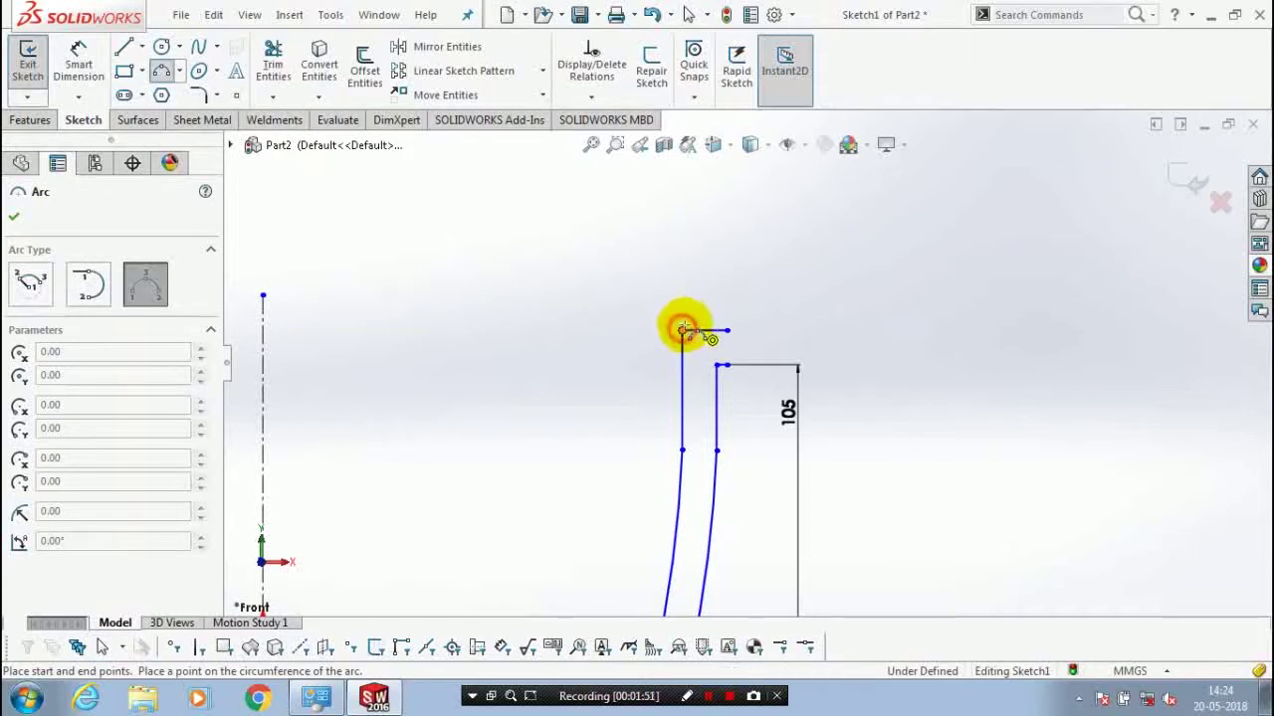
pyautogui.click(682, 330)
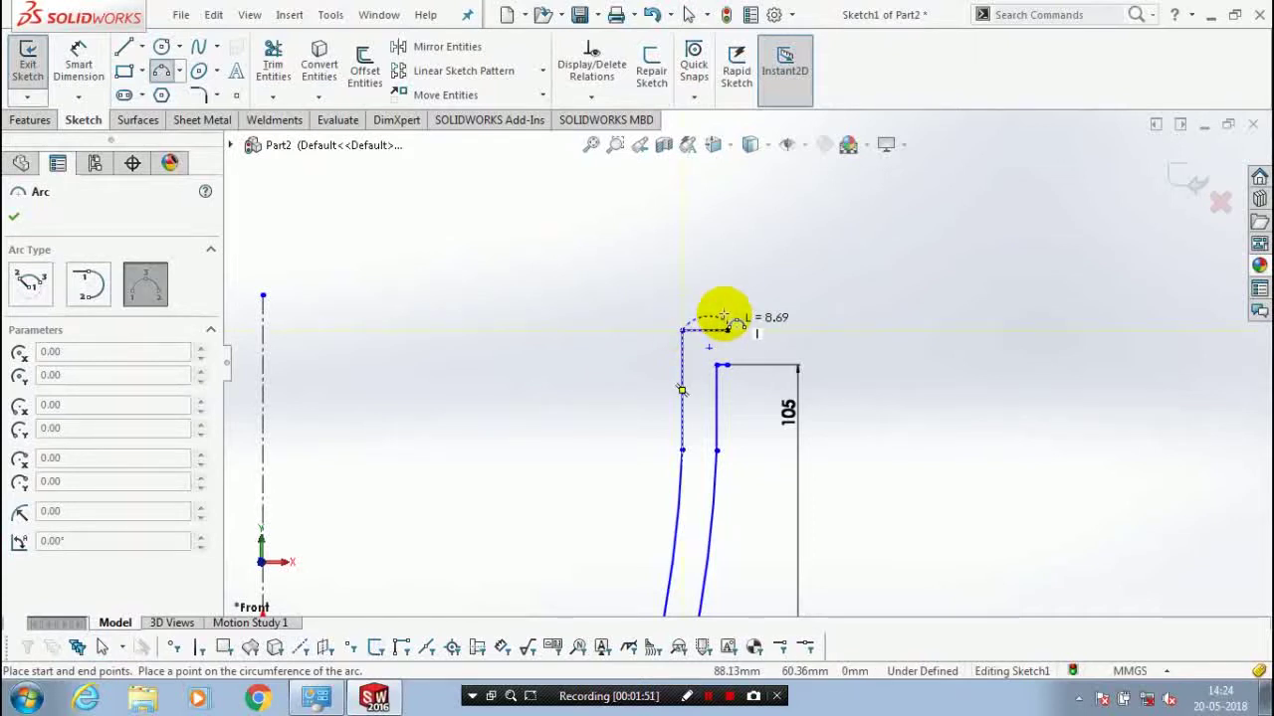
pyautogui.click(728, 325)
pyautogui.click(753, 289)
pyautogui.press('Escape')
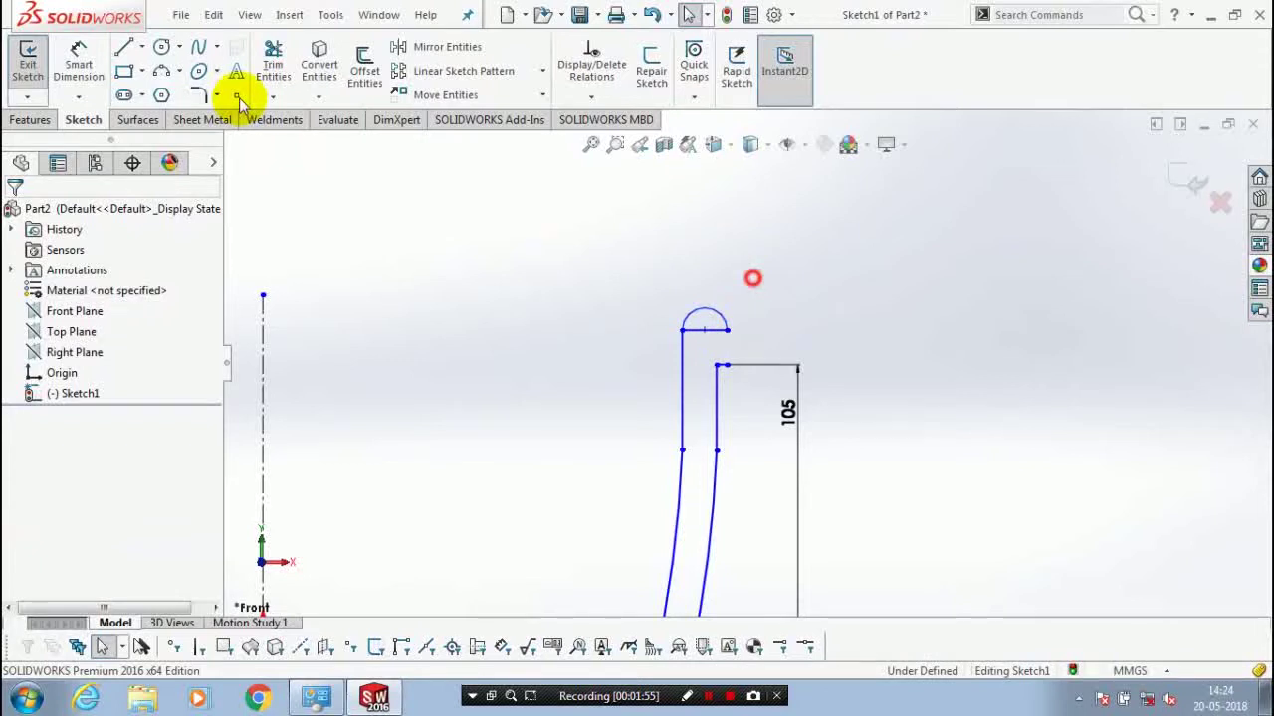
# Sketch a vertical line connecting the outer end of the rim arc with the outer end of the short lip line
pyautogui.press('l')
pyautogui.scroll(-5, 721, 376)
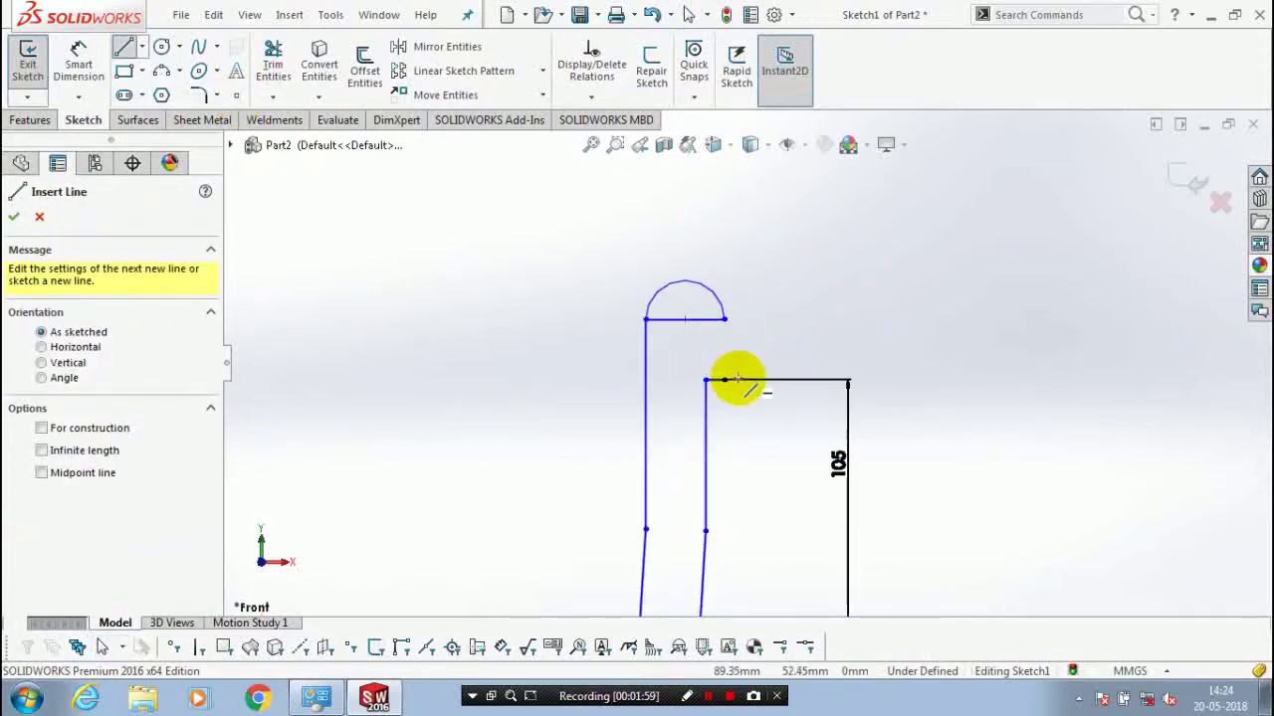
pyautogui.click(725, 320)
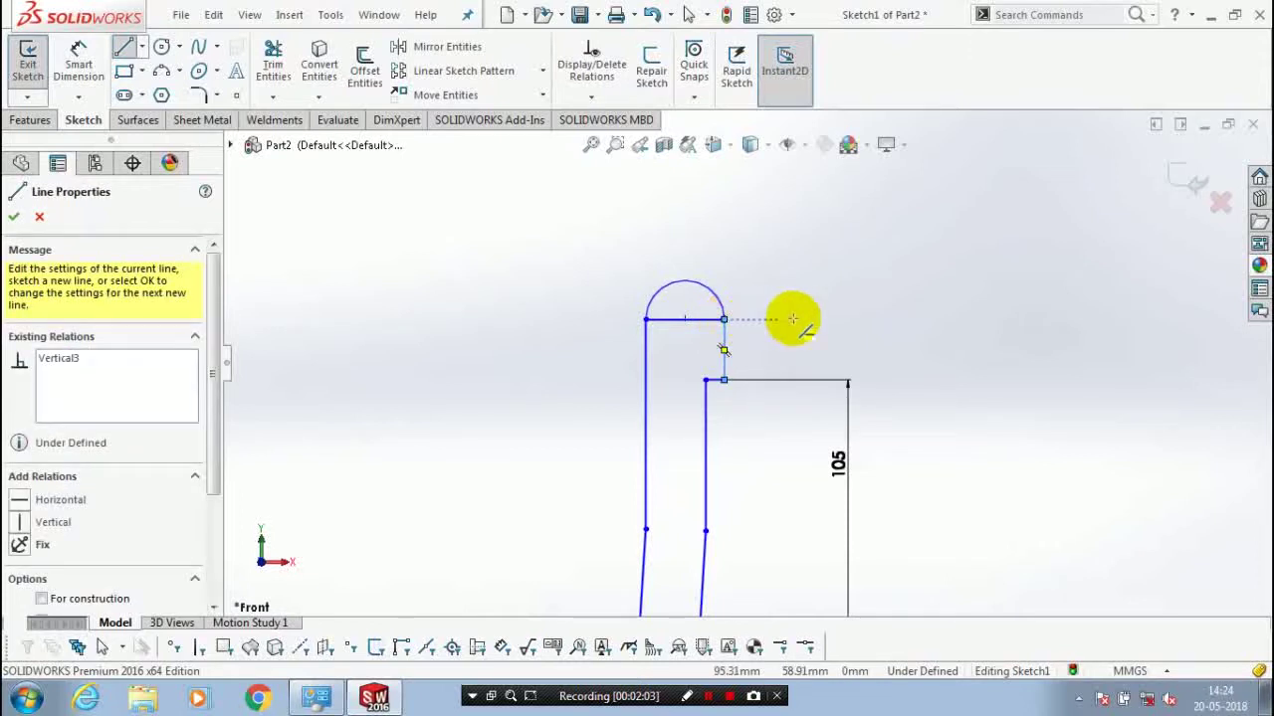
pyautogui.press('Escape')
pyautogui.press('Escape')
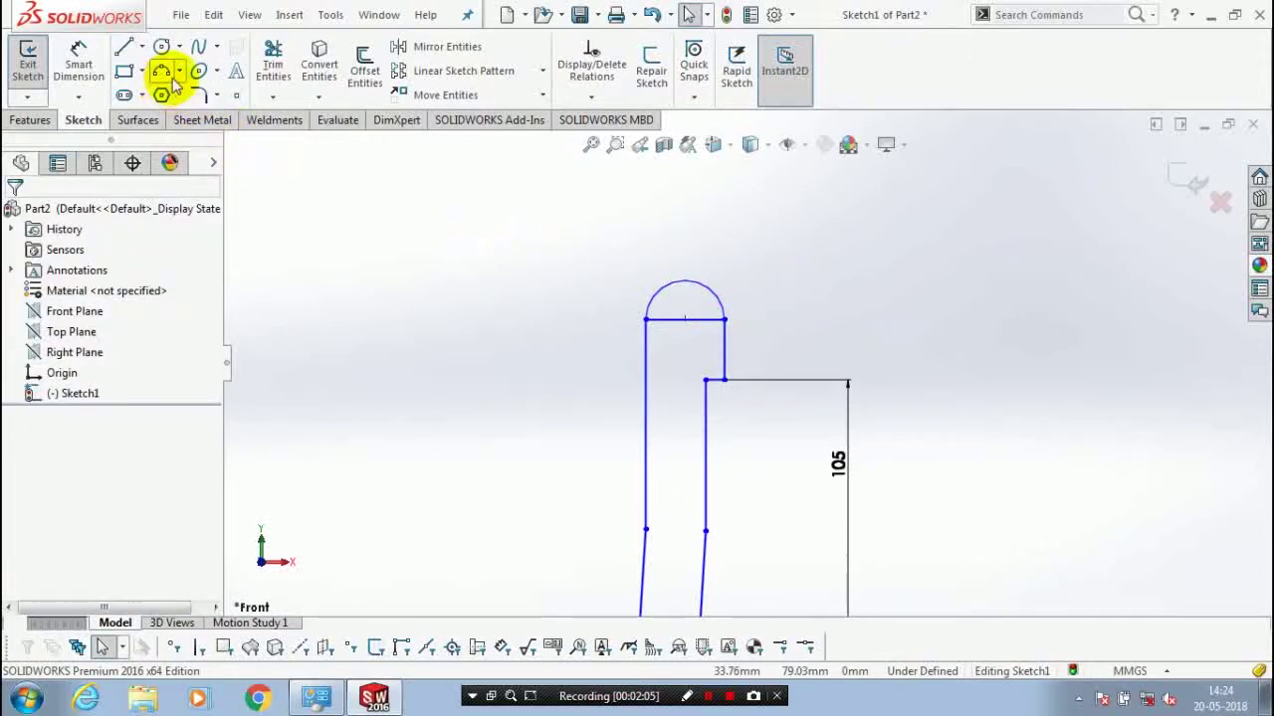
# Power trim the short horizontal line beneath the rim arc
pyautogui.click(271, 95)
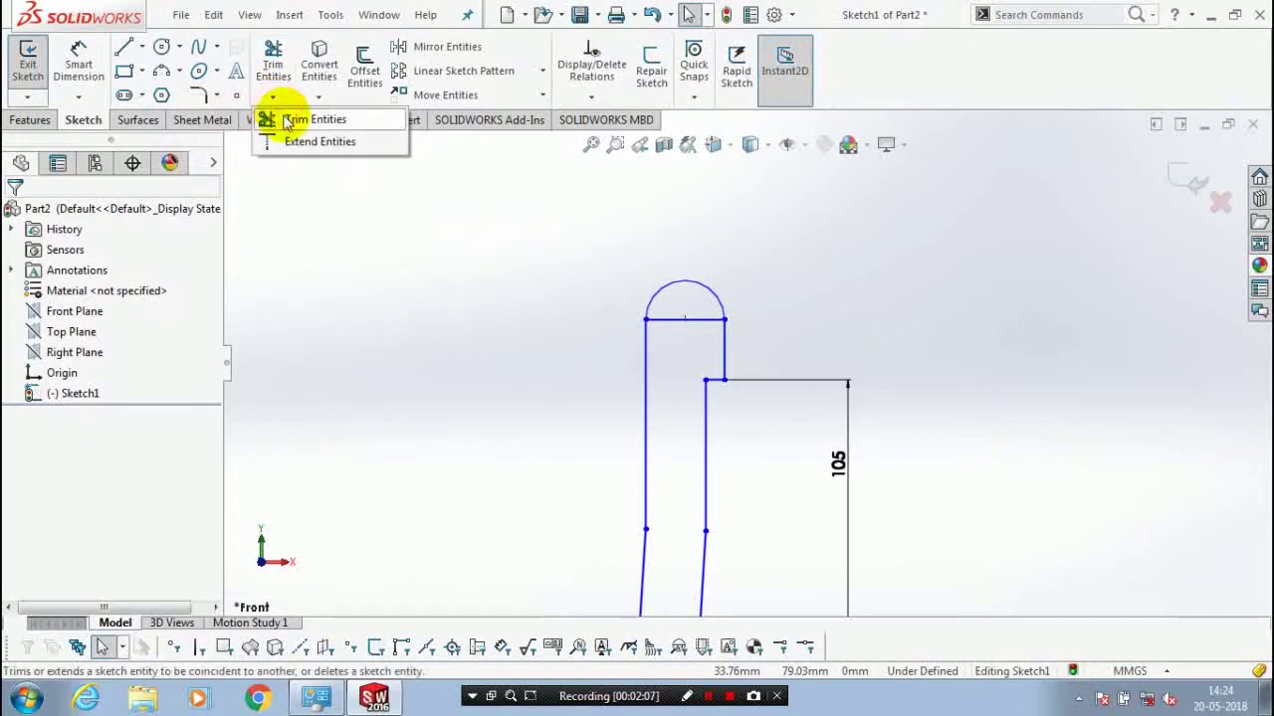
pyautogui.click(273, 120)
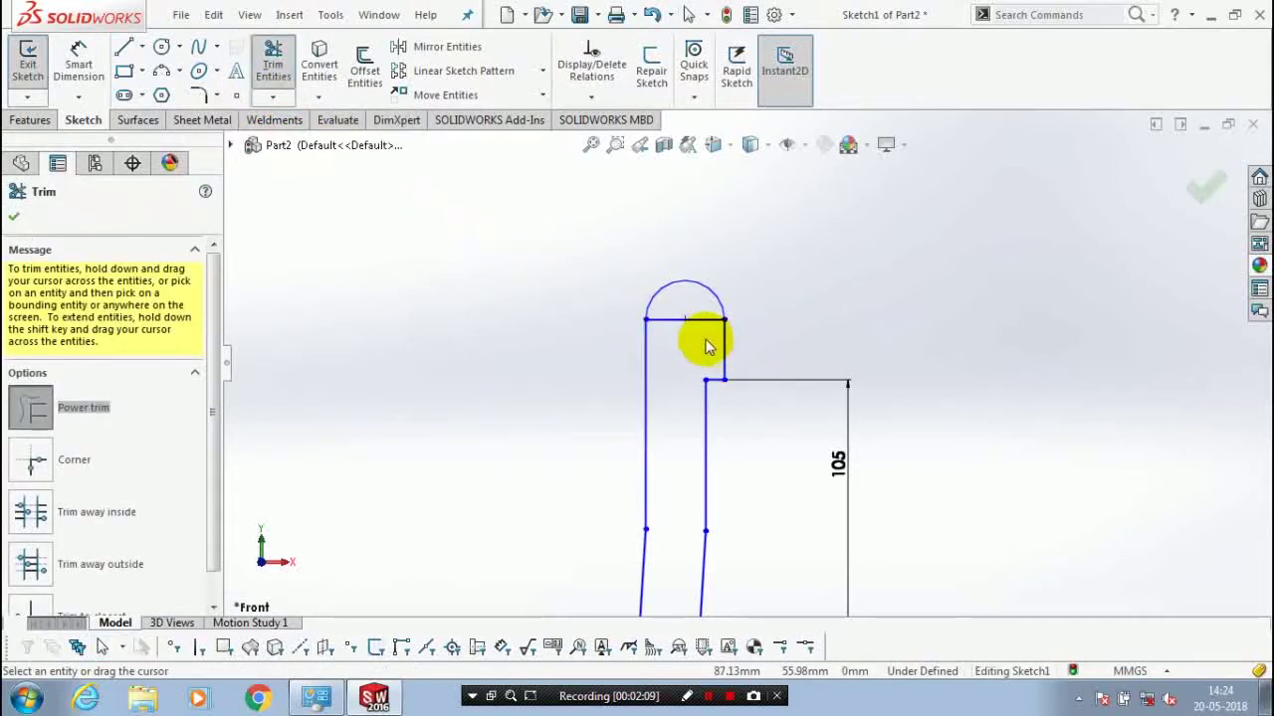
pyautogui.scroll(-2, 700, 333)
pyautogui.moveTo(683, 304); pyautogui.dragTo(683, 347)
pyautogui.scroll(3, 682, 338)
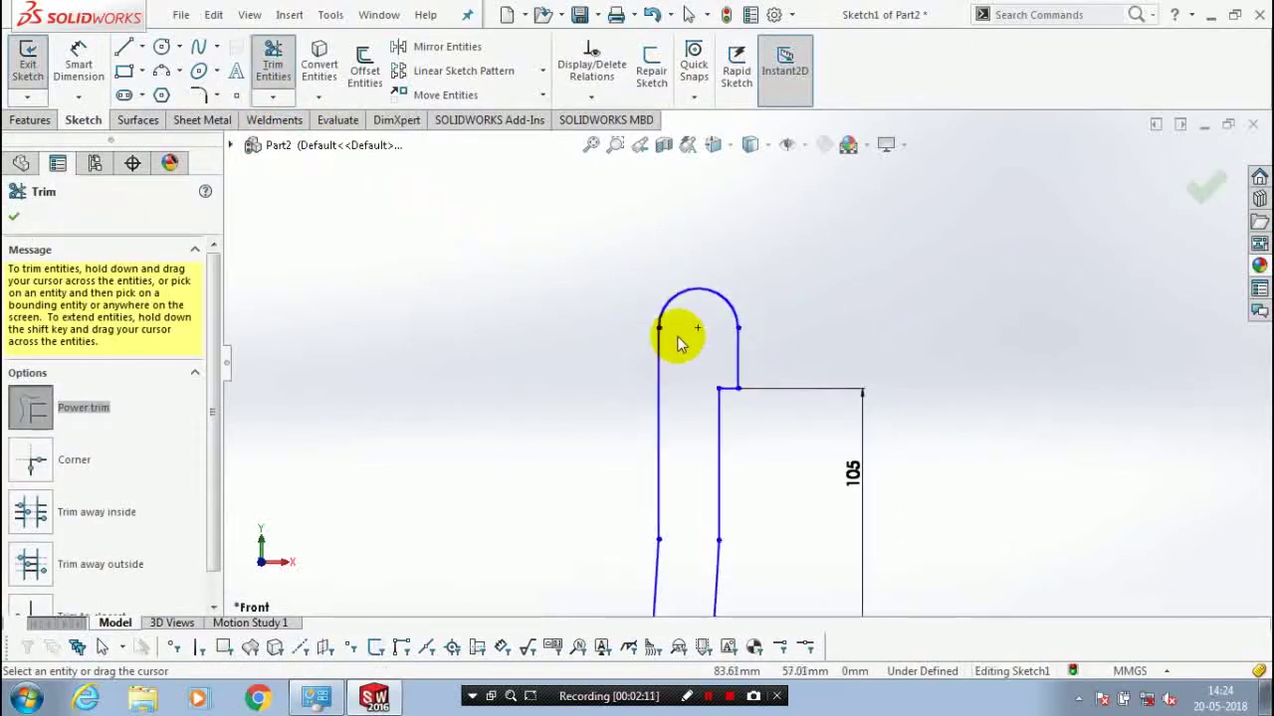
pyautogui.scroll(2, 738, 378)
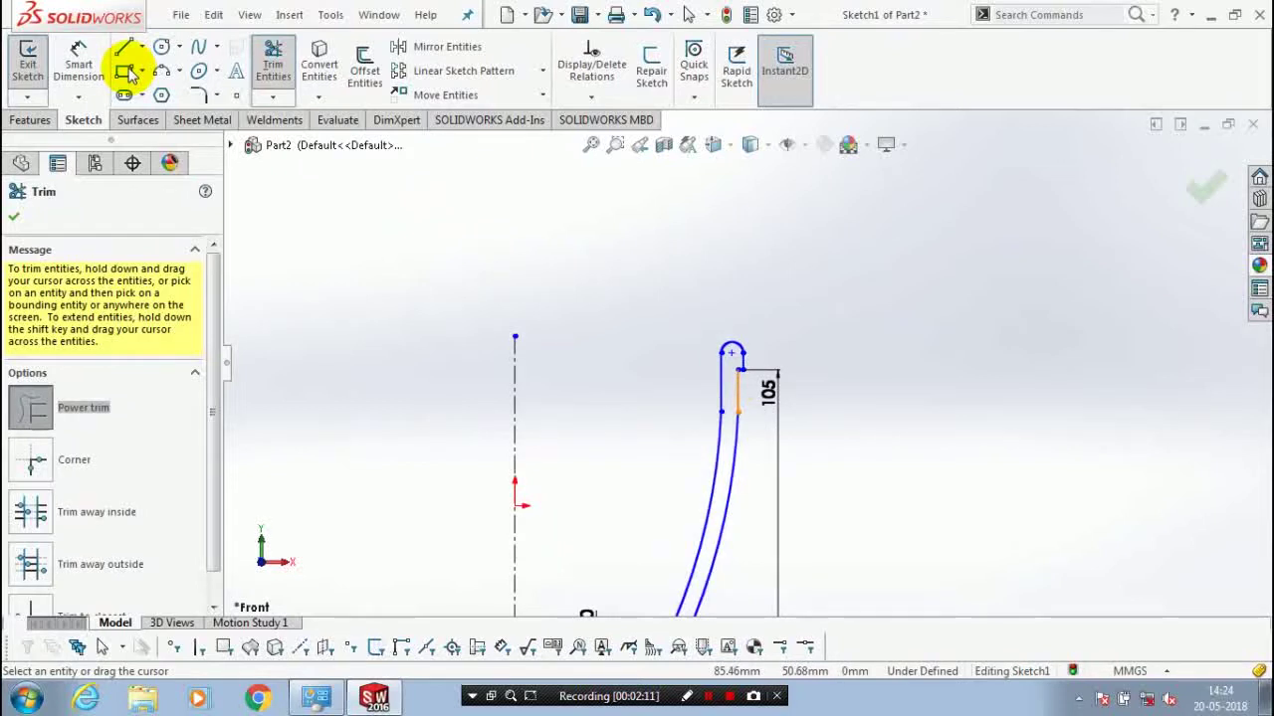
# Close the profile with a 6.5 mm vertical line on the centerline between the inner ends of the two base lines
pyautogui.click(123, 47)
pyautogui.scroll(-4, 659, 488)
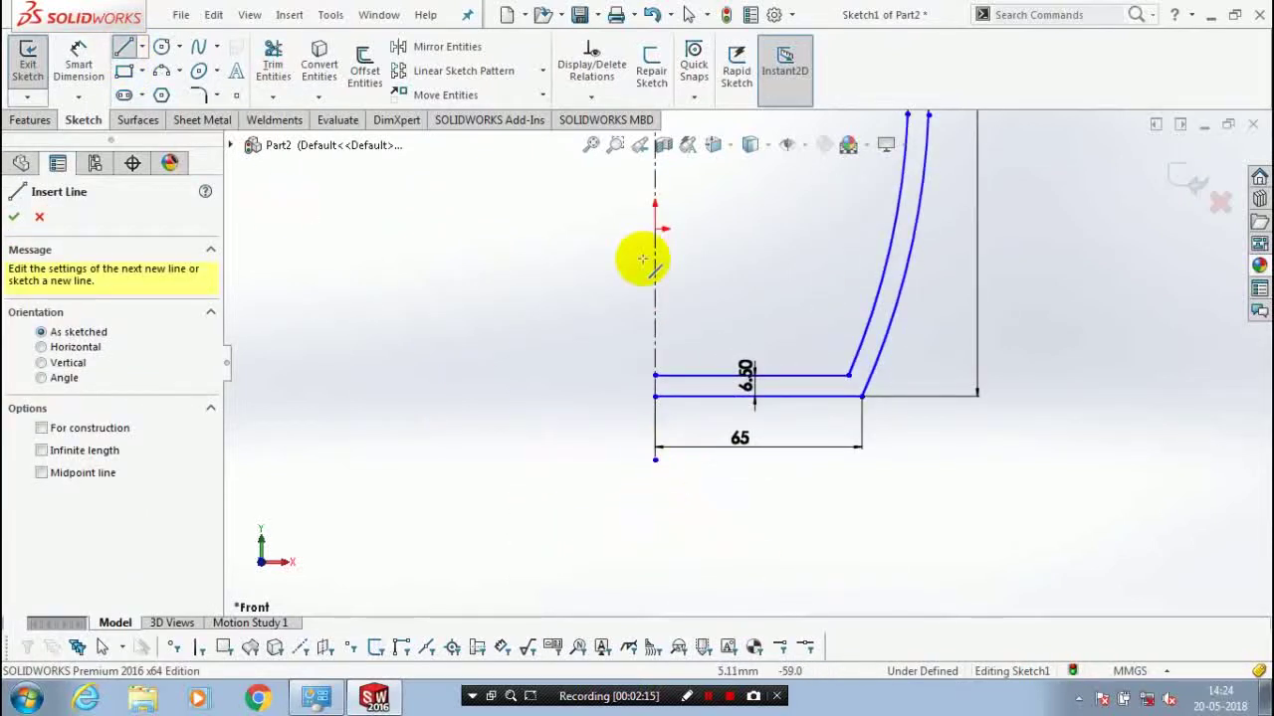
pyautogui.scroll(-5, 644, 261)
pyautogui.click(655, 375)
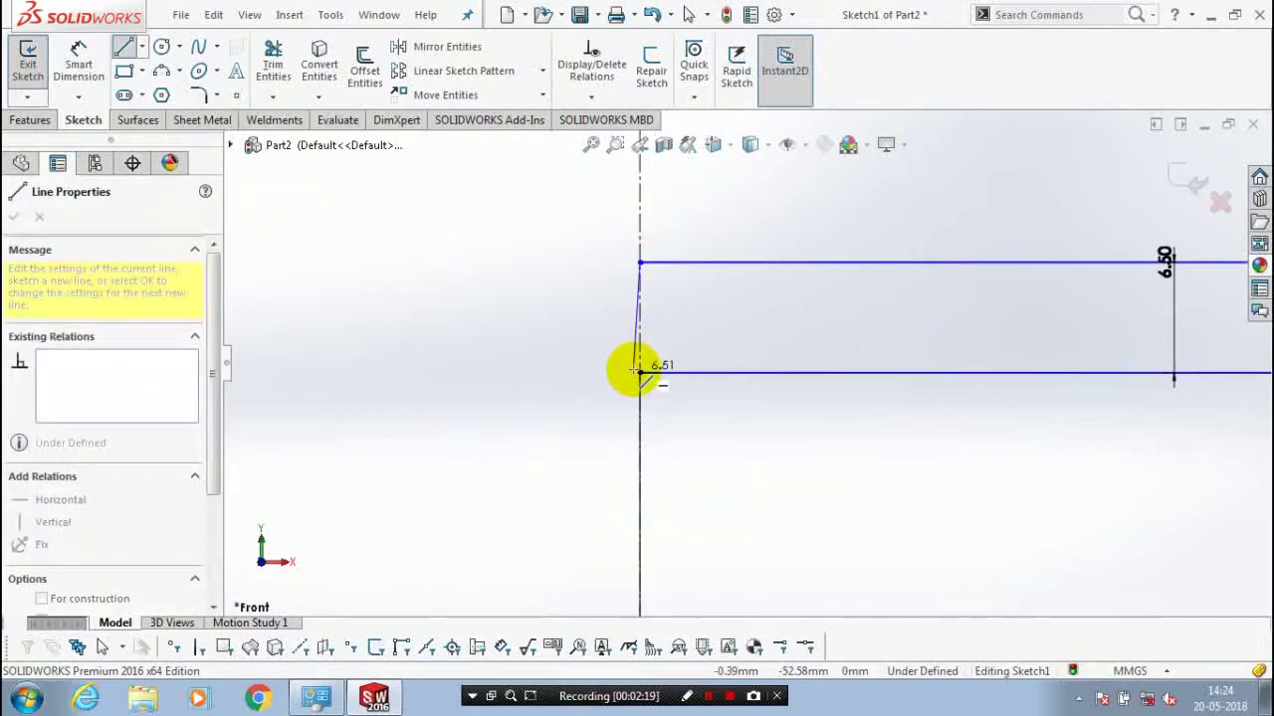
pyautogui.click(640, 373)
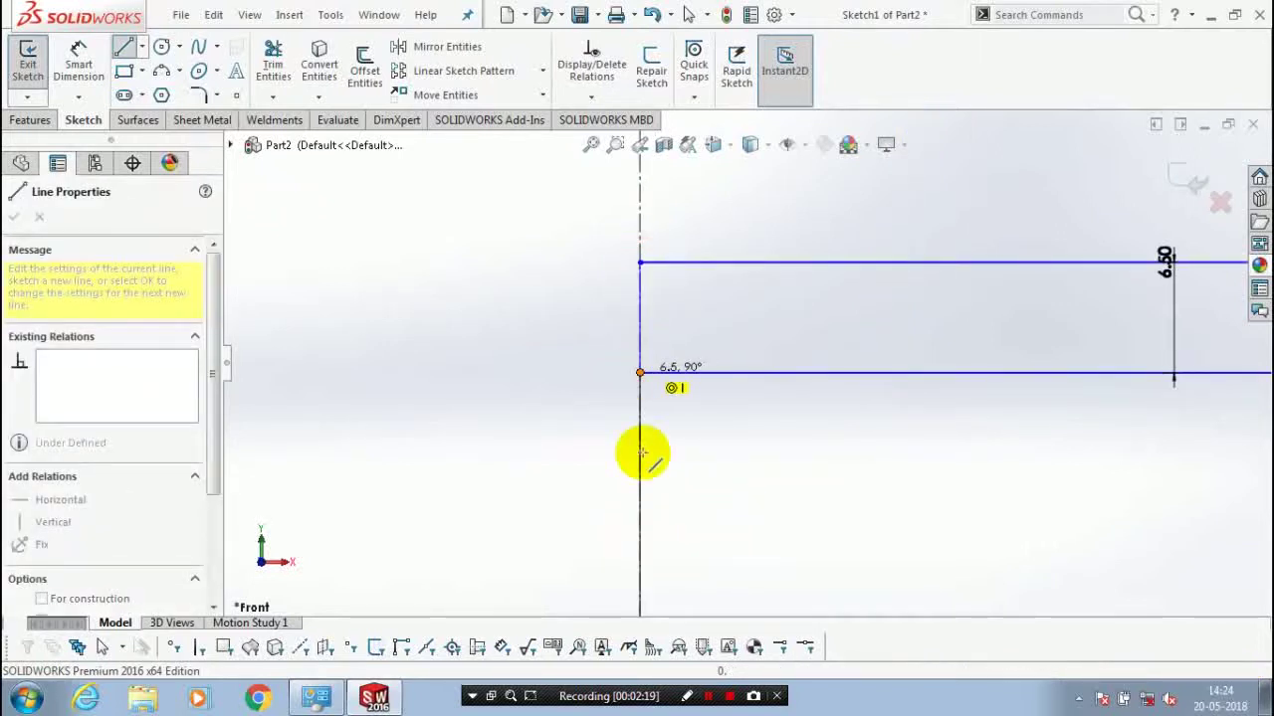
pyautogui.scroll(5, 642, 455)
pyautogui.scroll(-2, 907, 232)
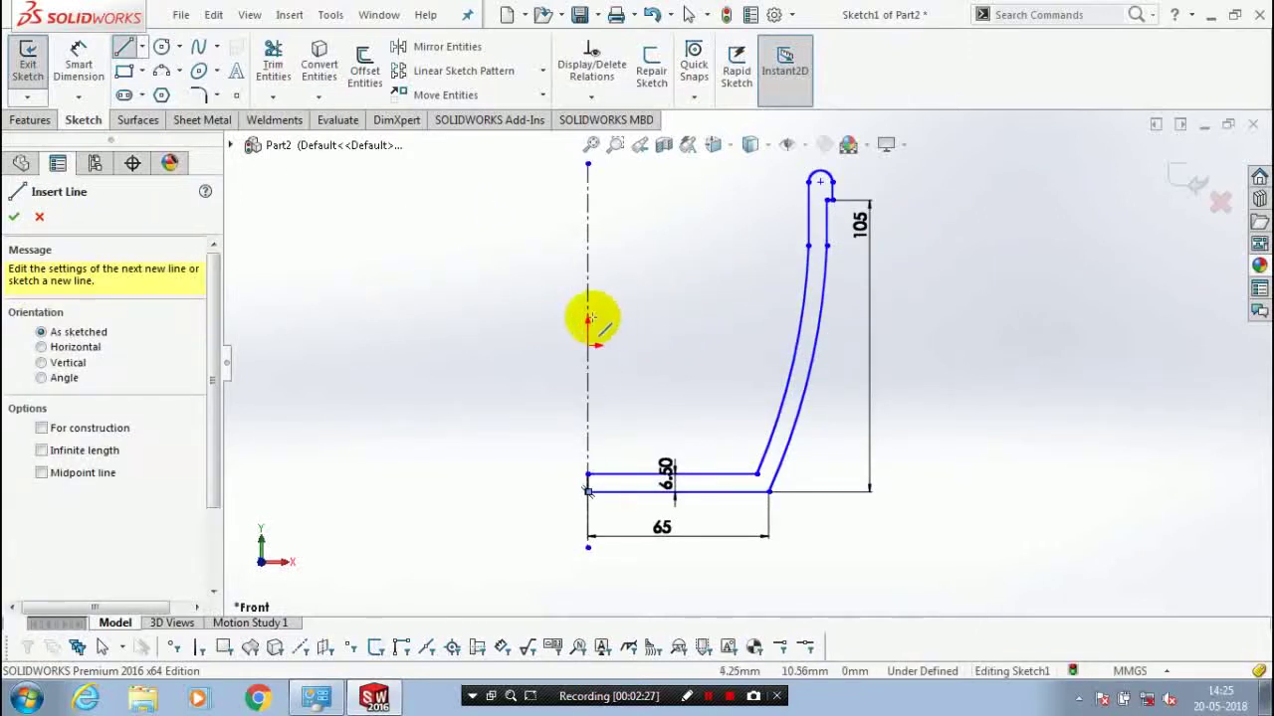
pyautogui.press('Escape')
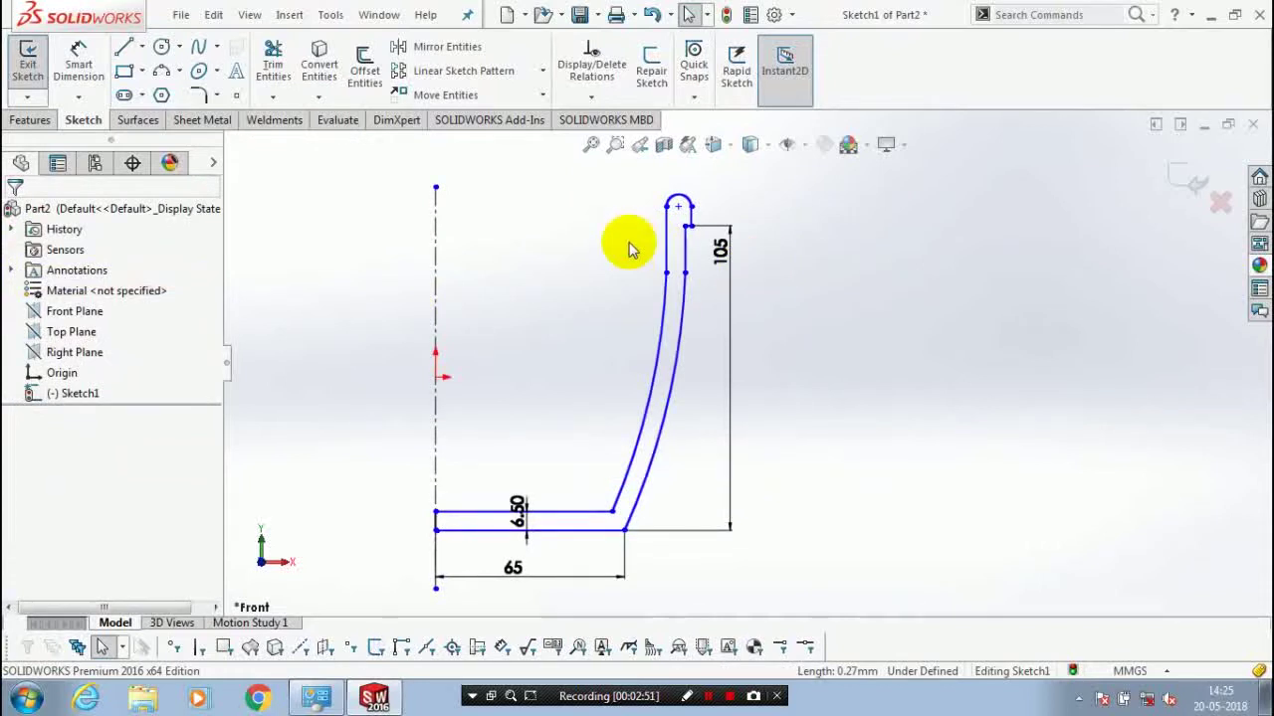
# Revolve the closed wall profile region 360 degrees about the vertical centerline
pyautogui.click(40, 125)
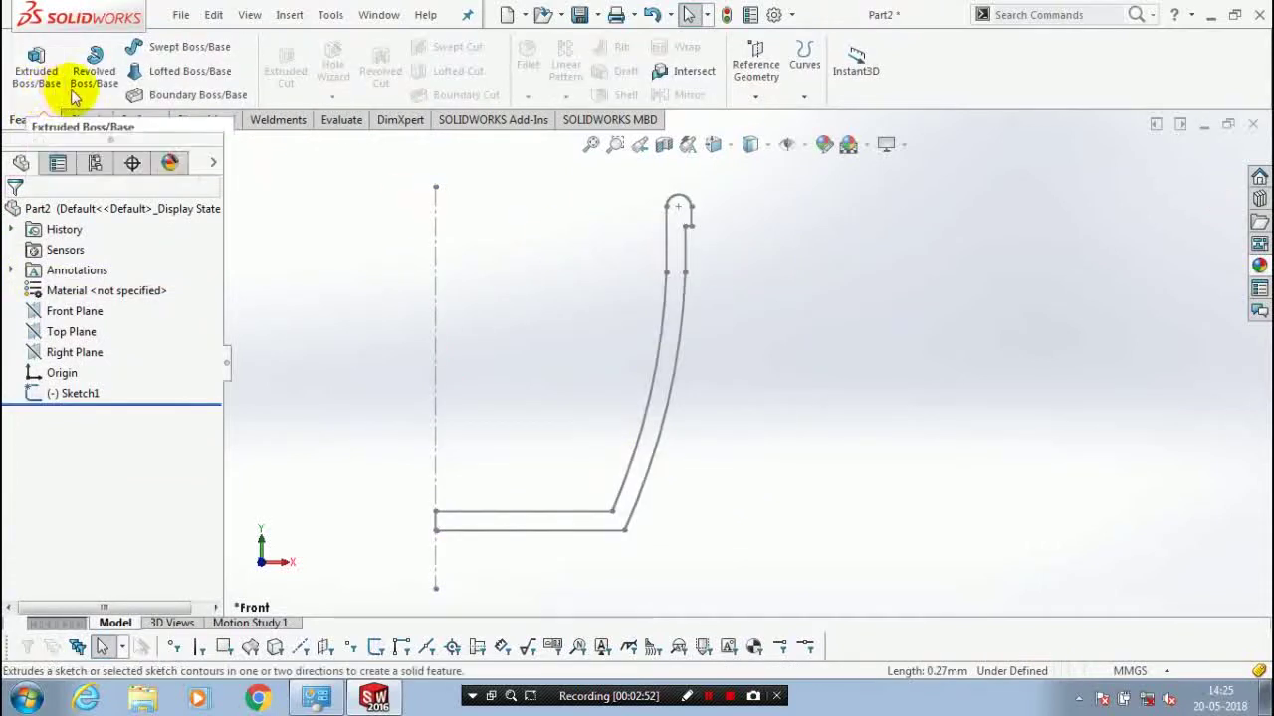
pyautogui.click(93, 70)
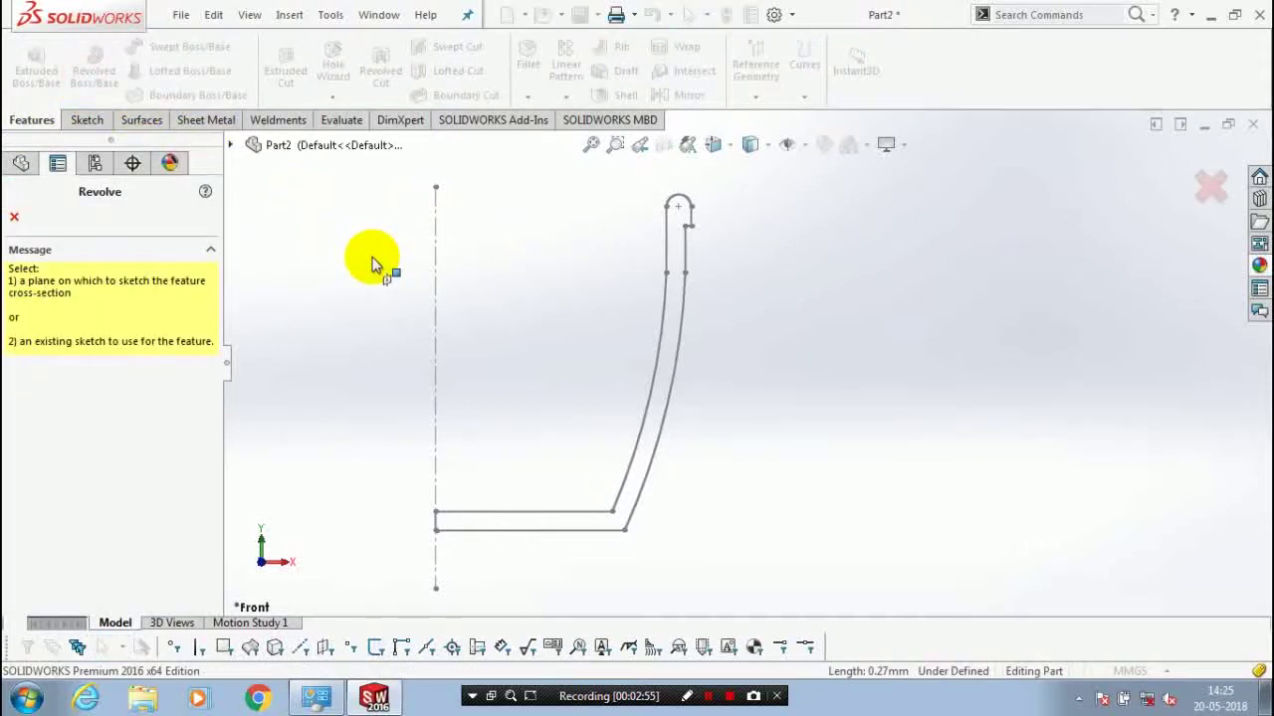
pyautogui.click(436, 289)
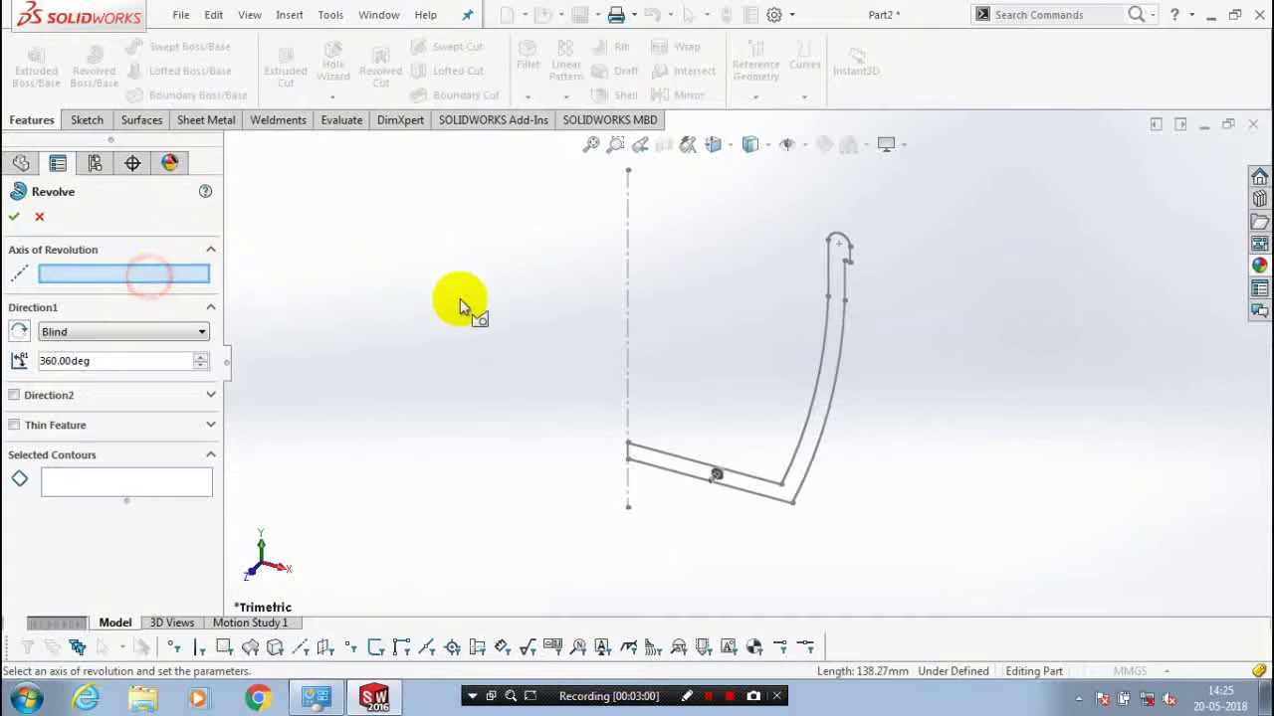
pyautogui.click(625, 269)
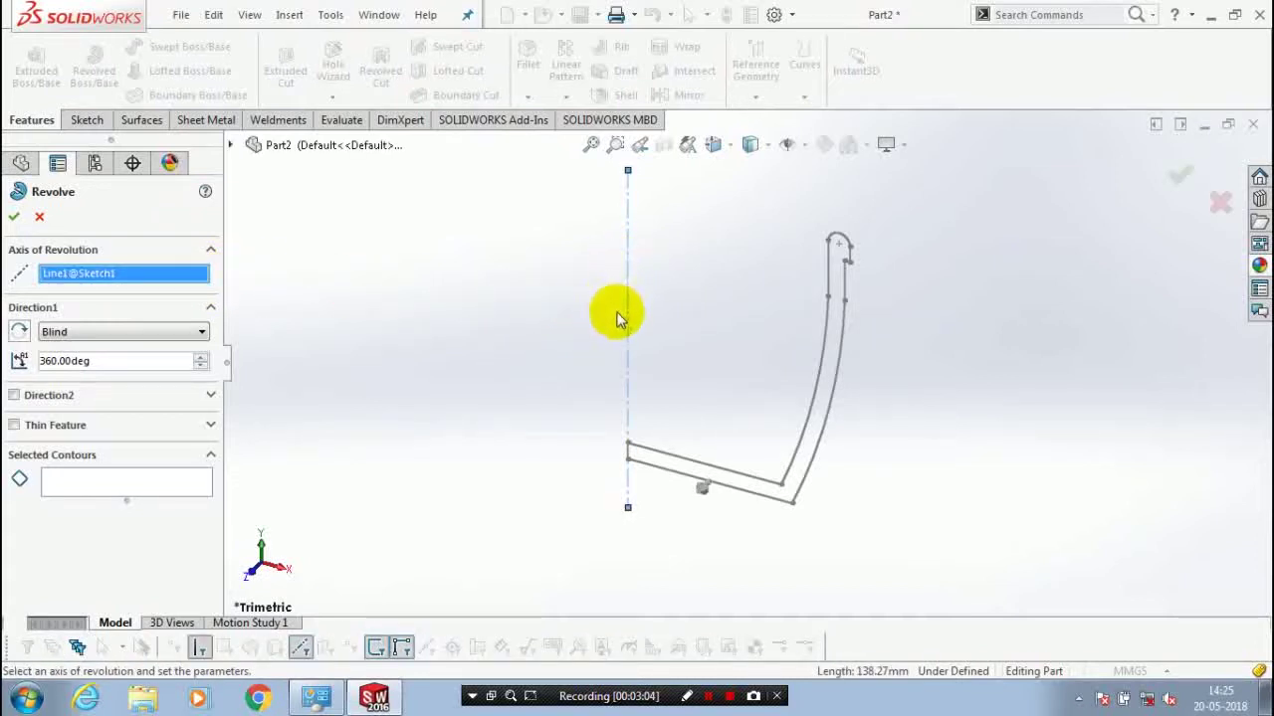
pyautogui.click(156, 484)
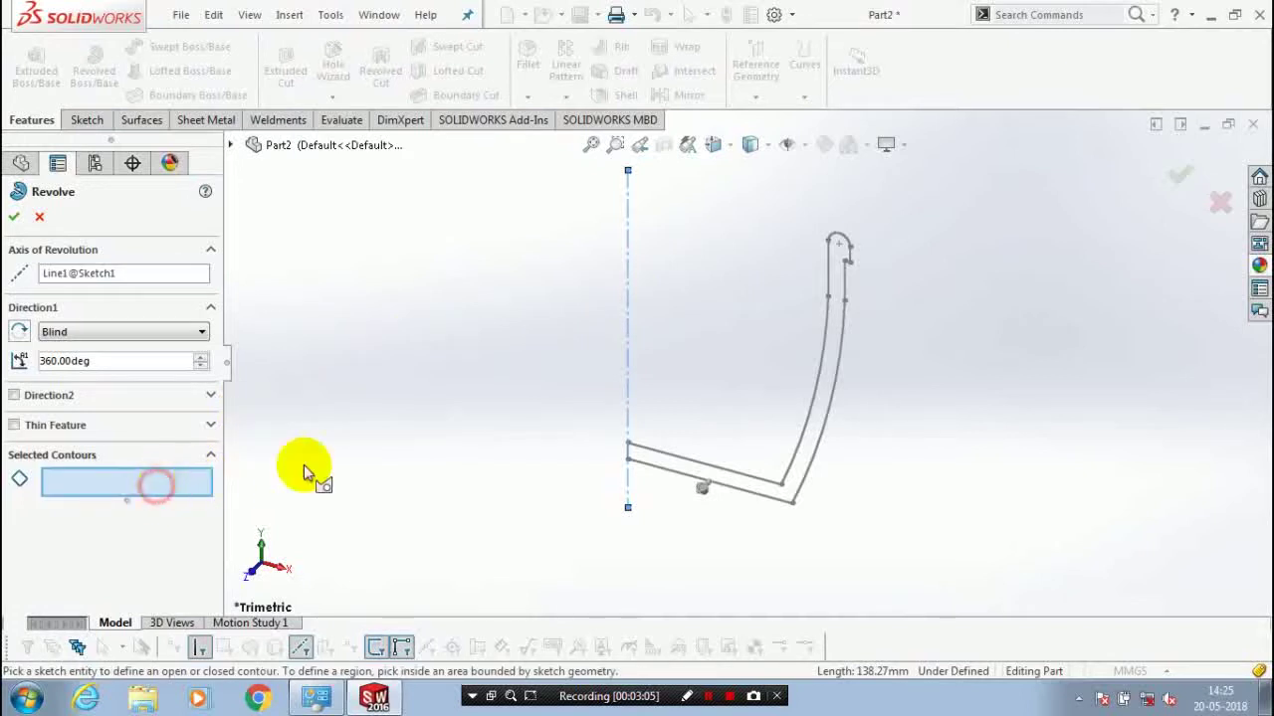
pyautogui.click(824, 385)
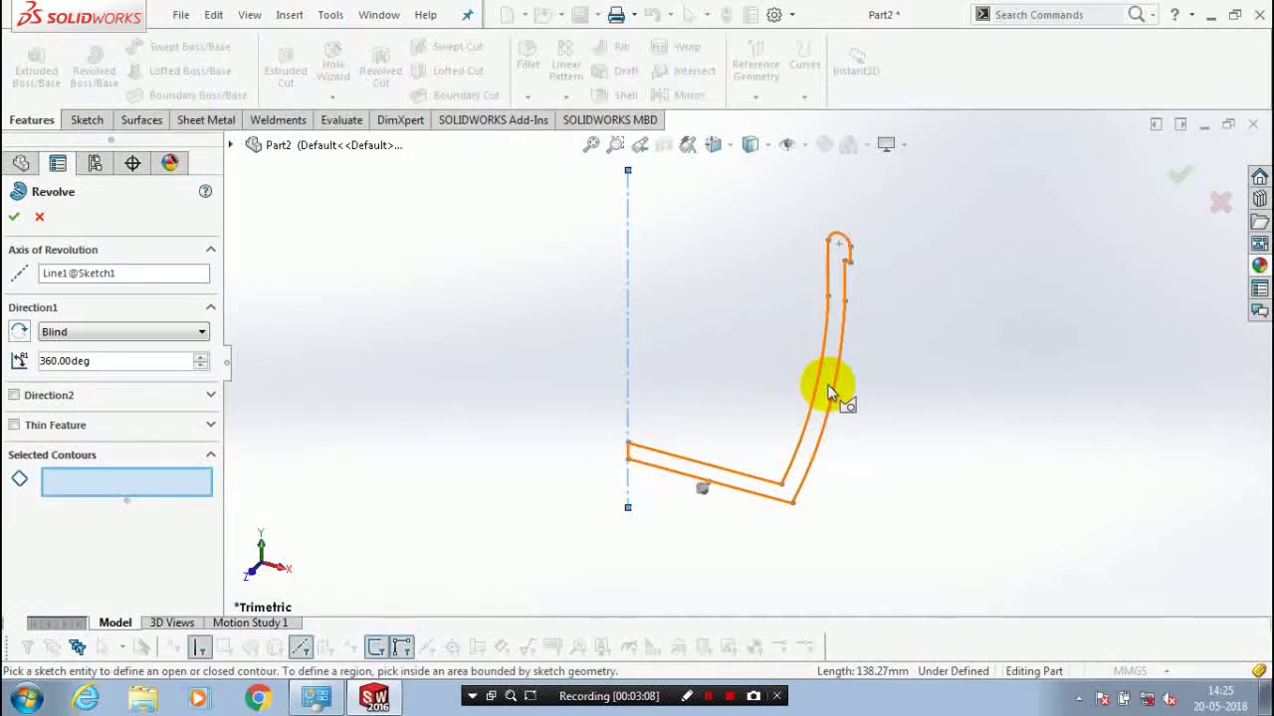
pyautogui.click(826, 391)
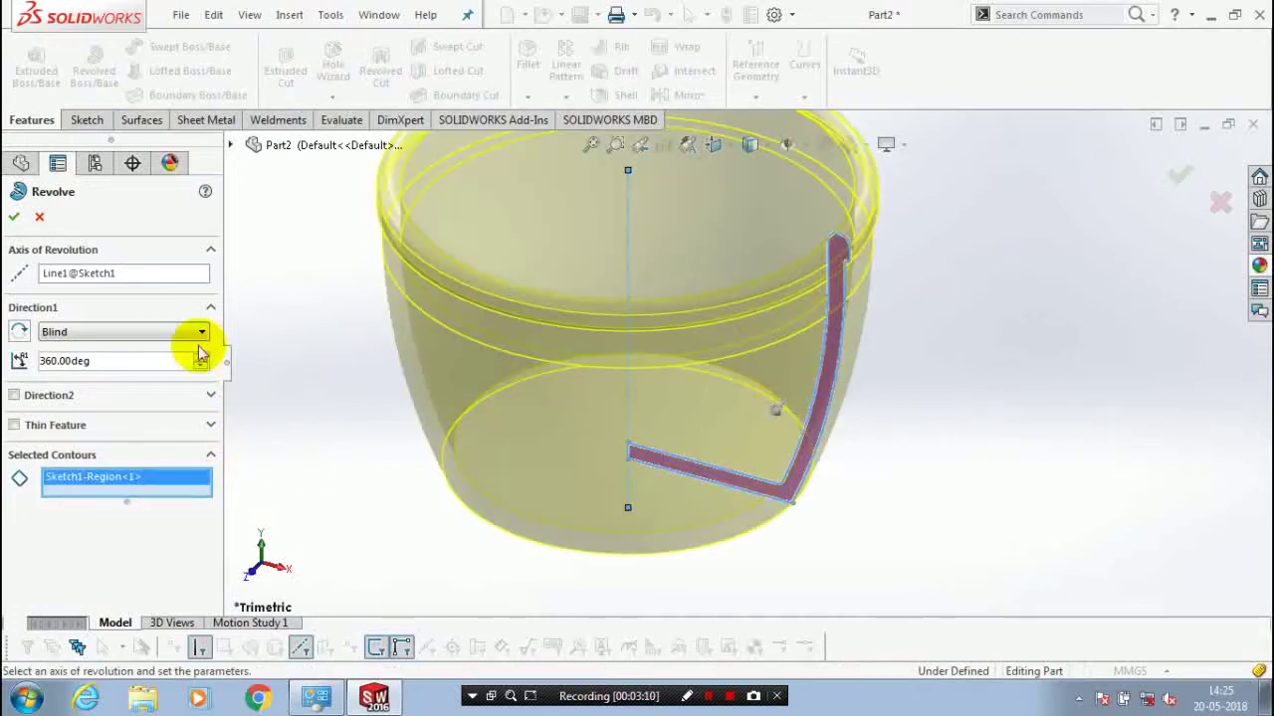
pyautogui.click(15, 220)
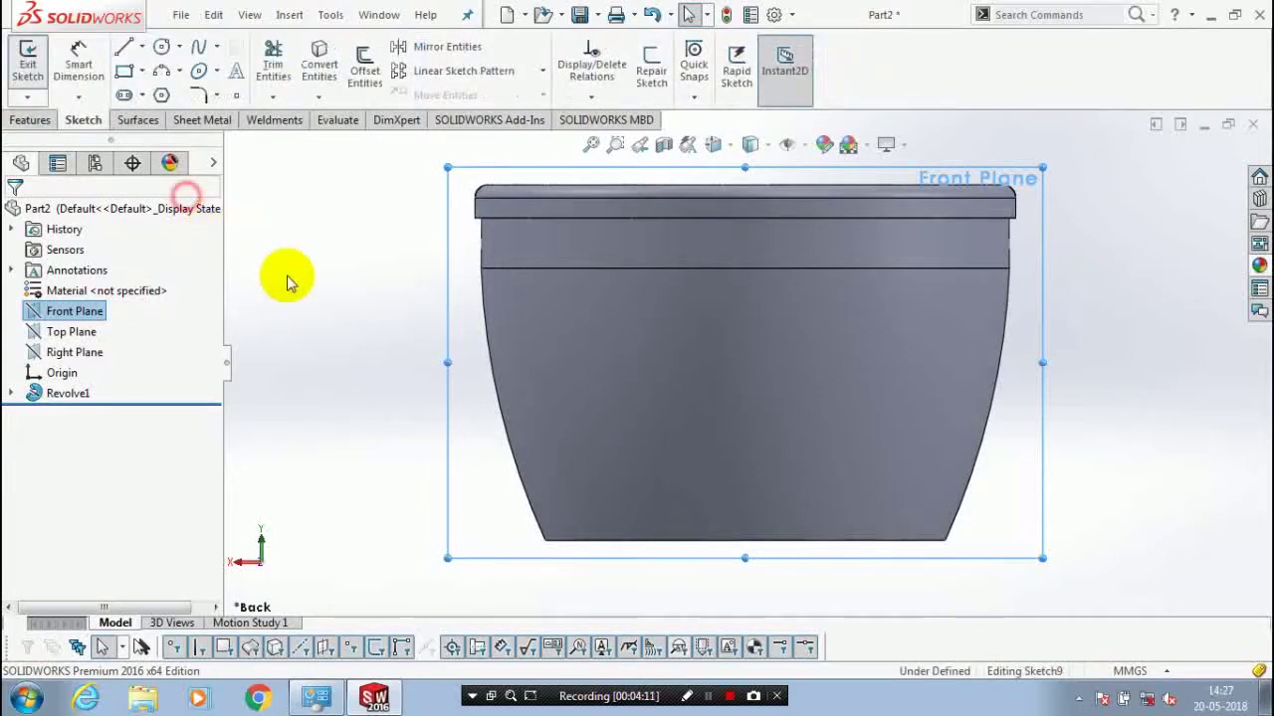
# Start a sketch on the Front Plane and draw a nearly horizontal construction line about 168 mm long across the bowl's lower part
pyautogui.moveTo(221, 222); pyautogui.dragTo(285, 276, button='right')
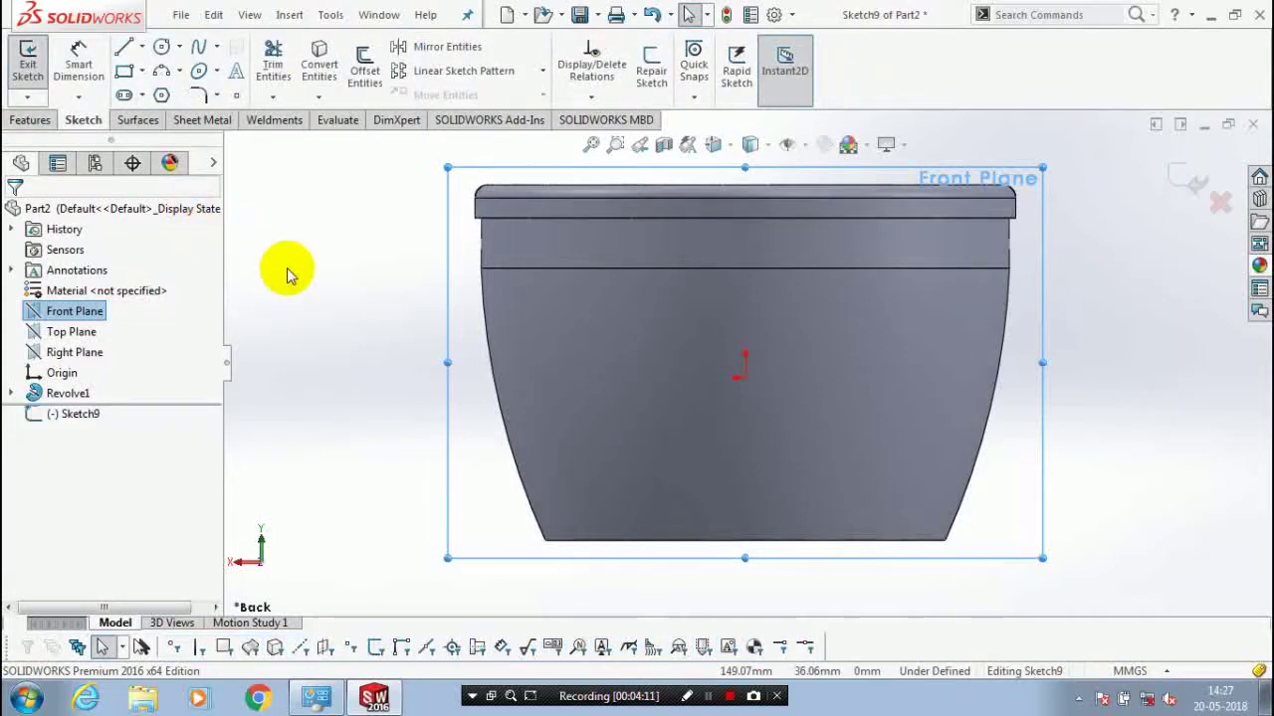
pyautogui.click(142, 47)
pyautogui.click(164, 92)
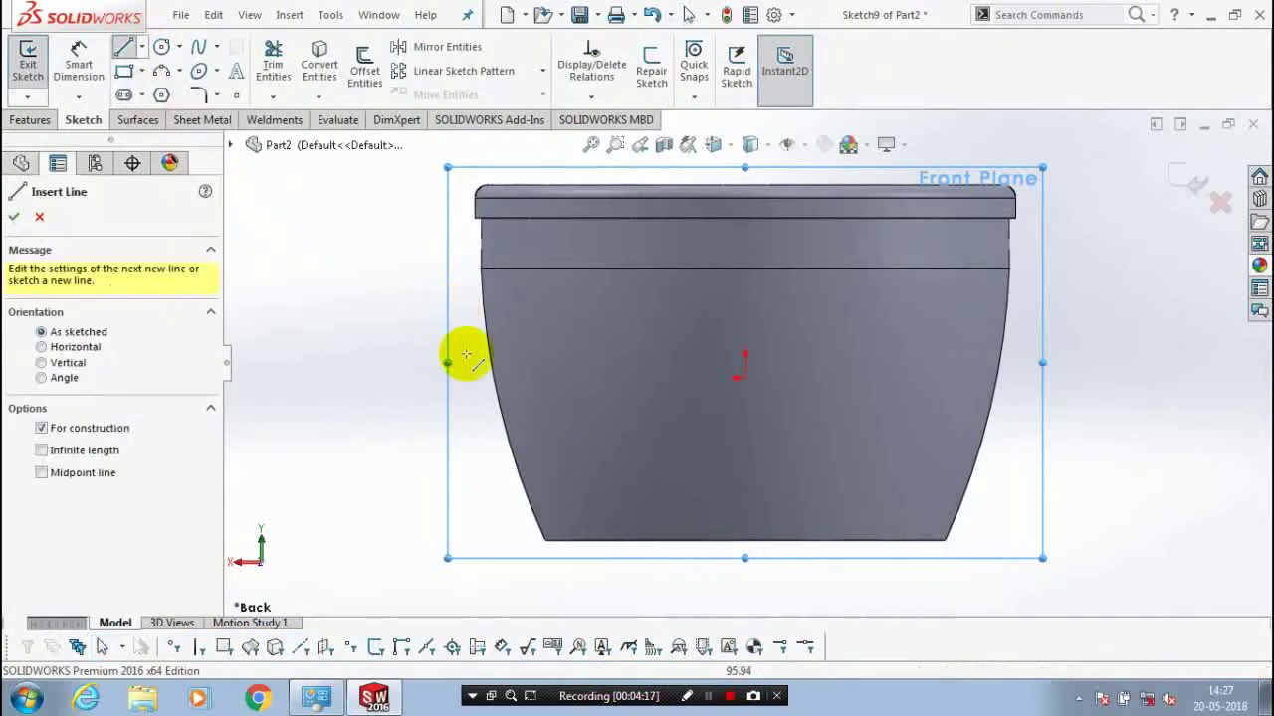
pyautogui.click(495, 454)
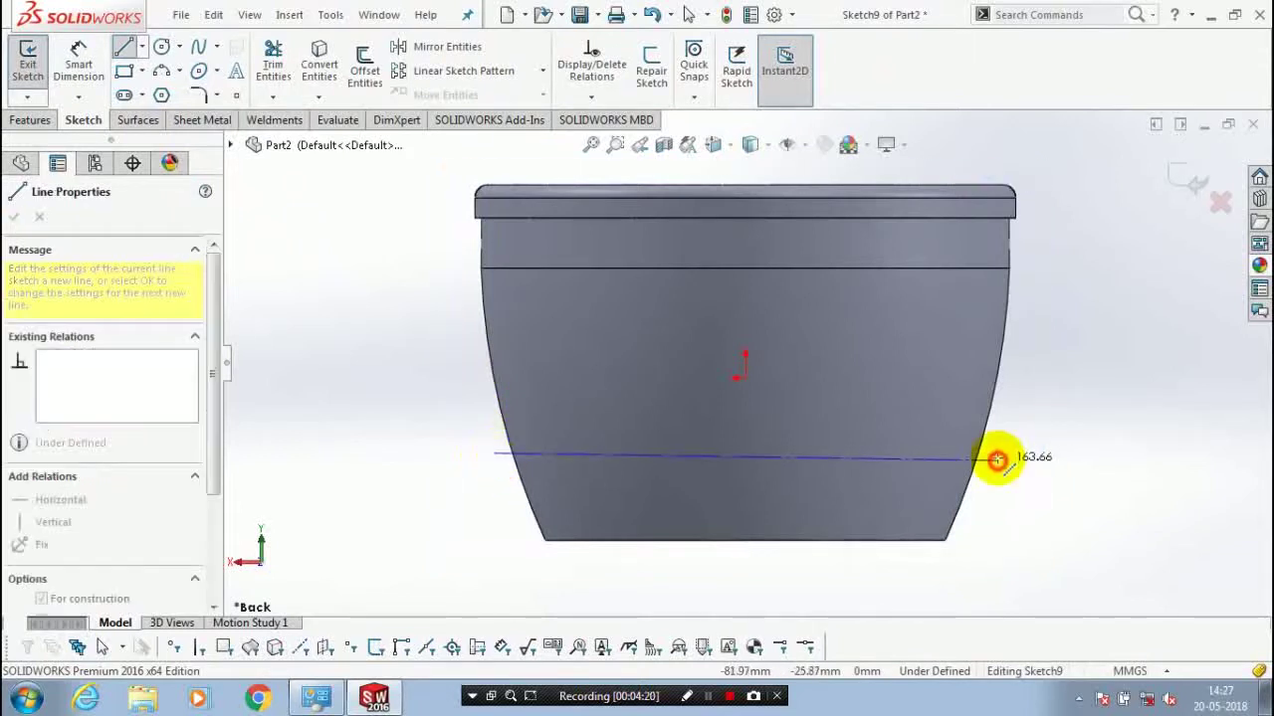
pyautogui.click(1009, 458)
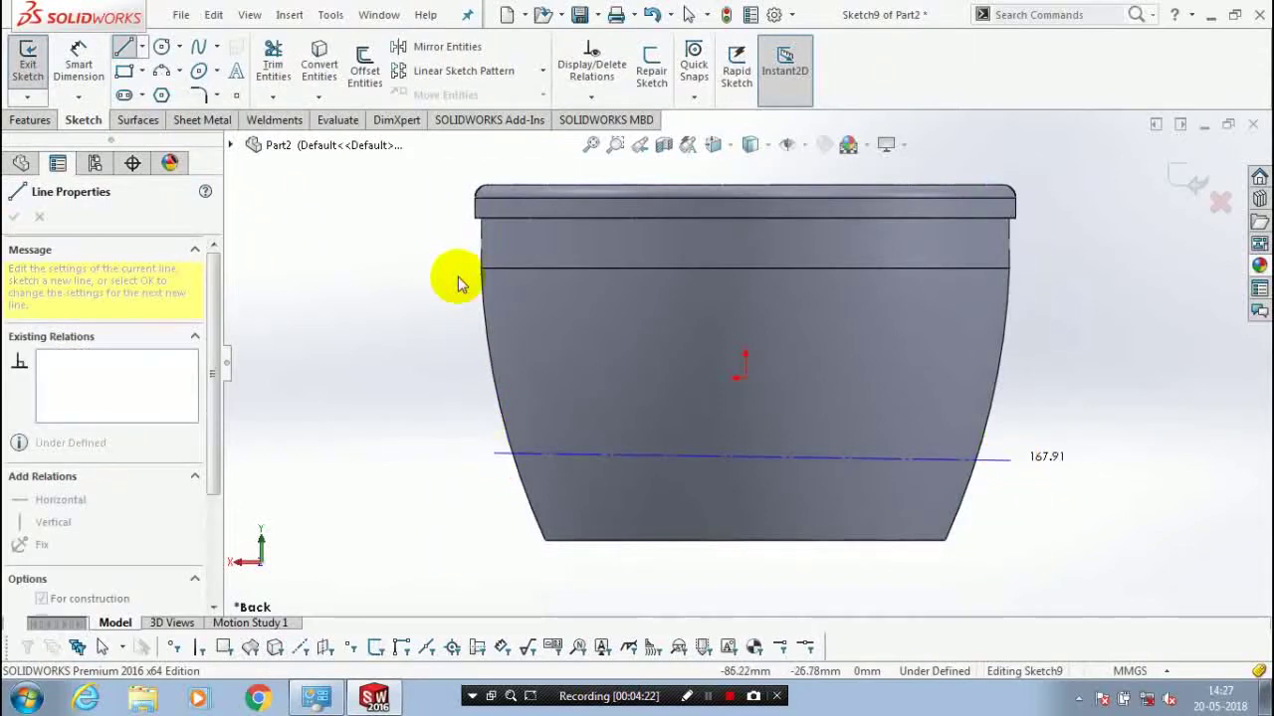
# Draw a three-point arc from near the construction line's middle down to the bowl's base edge, and exit the sketch
pyautogui.press('Escape')
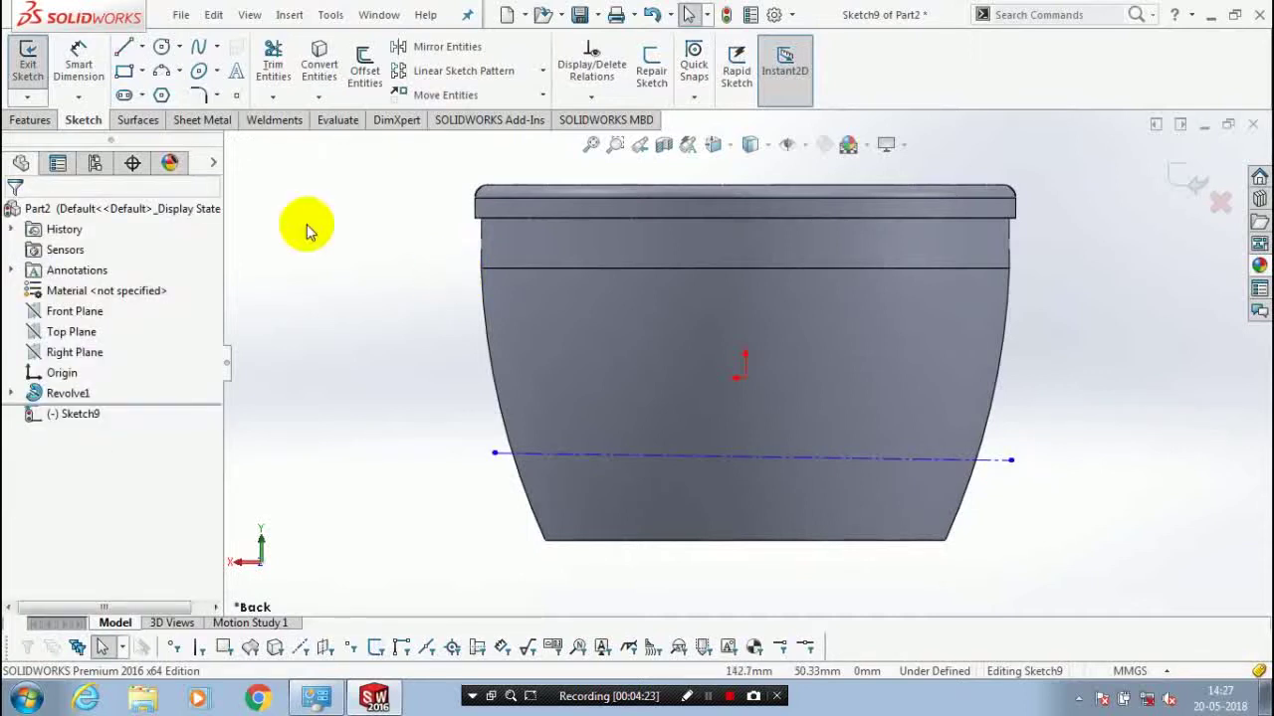
pyautogui.click(179, 71)
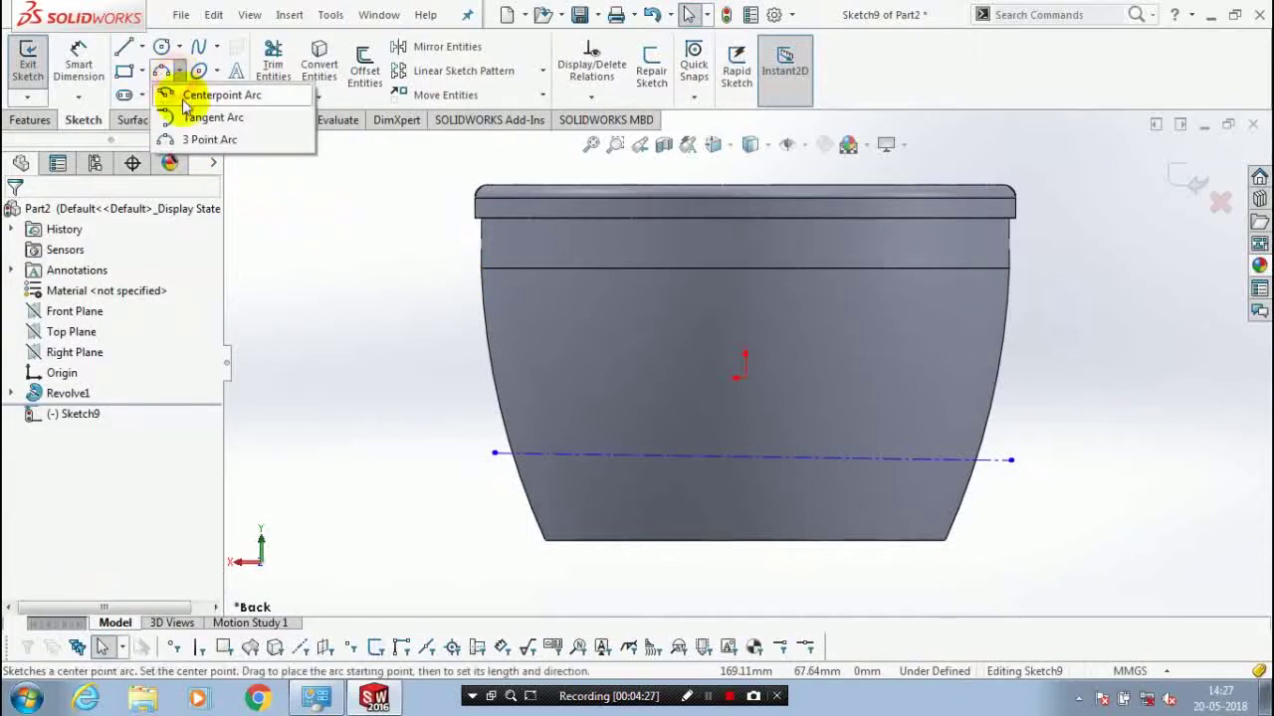
pyautogui.click(174, 137)
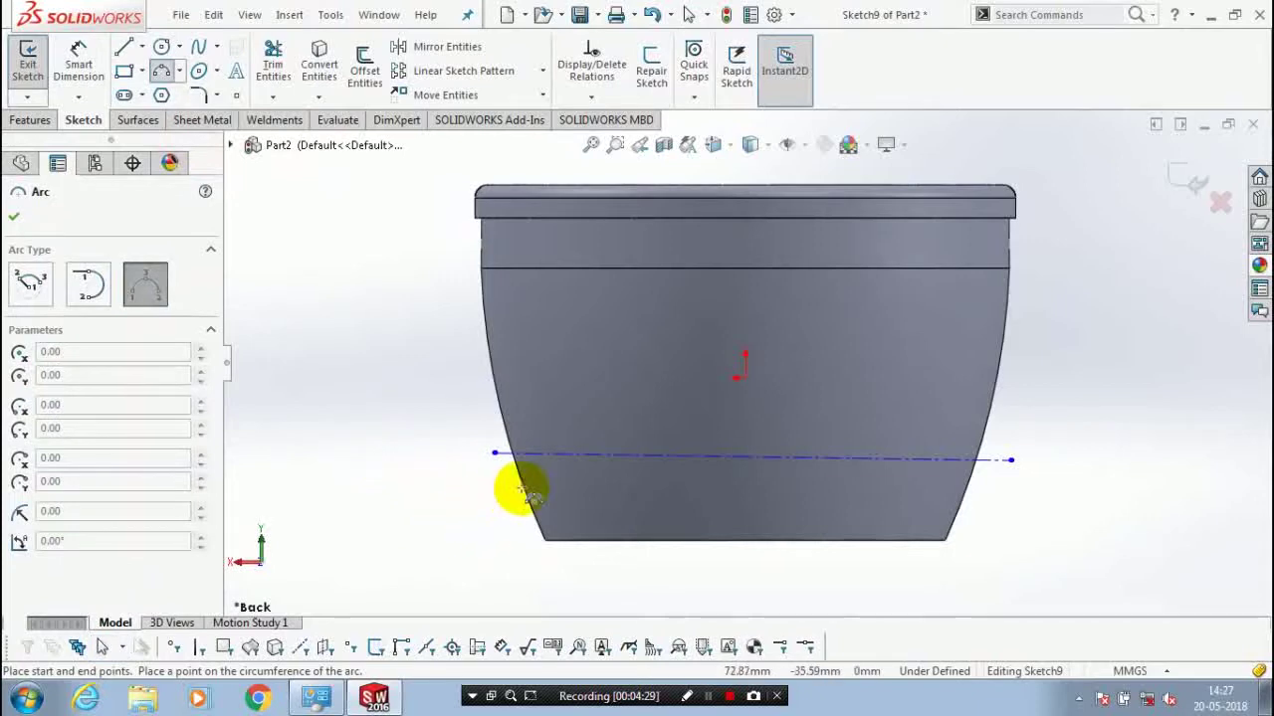
pyautogui.click(736, 460)
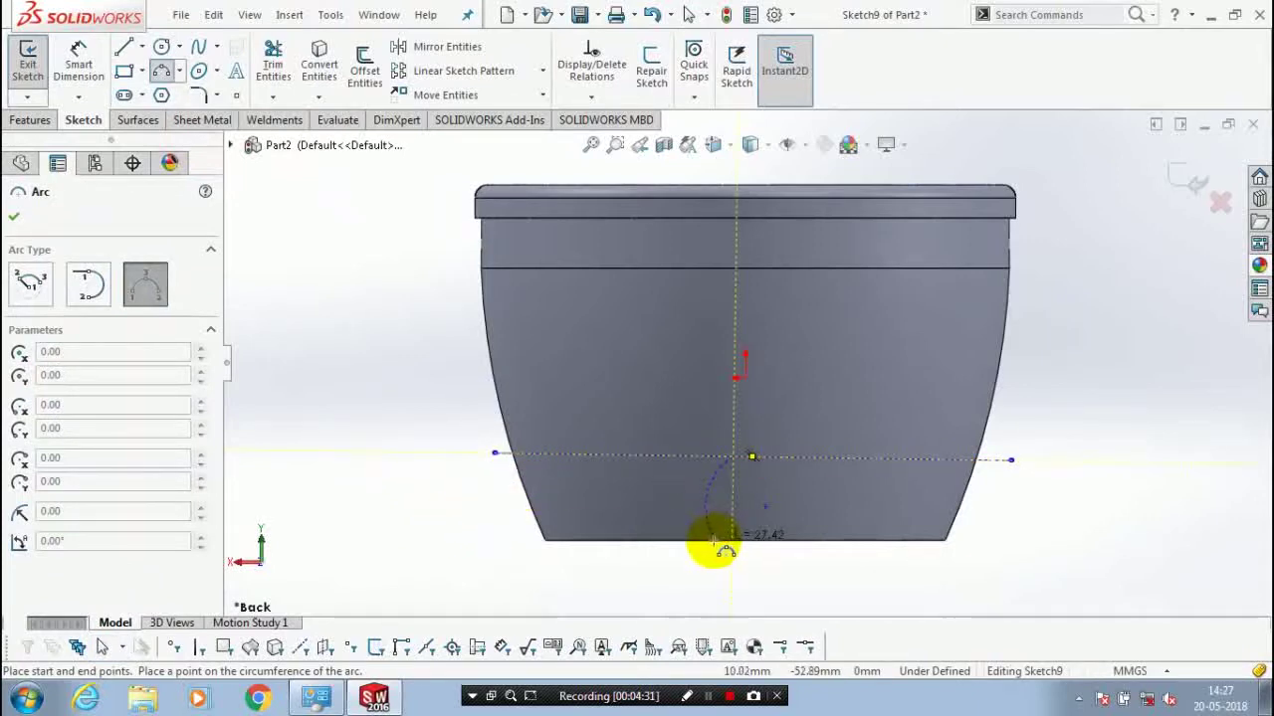
pyautogui.click(711, 540)
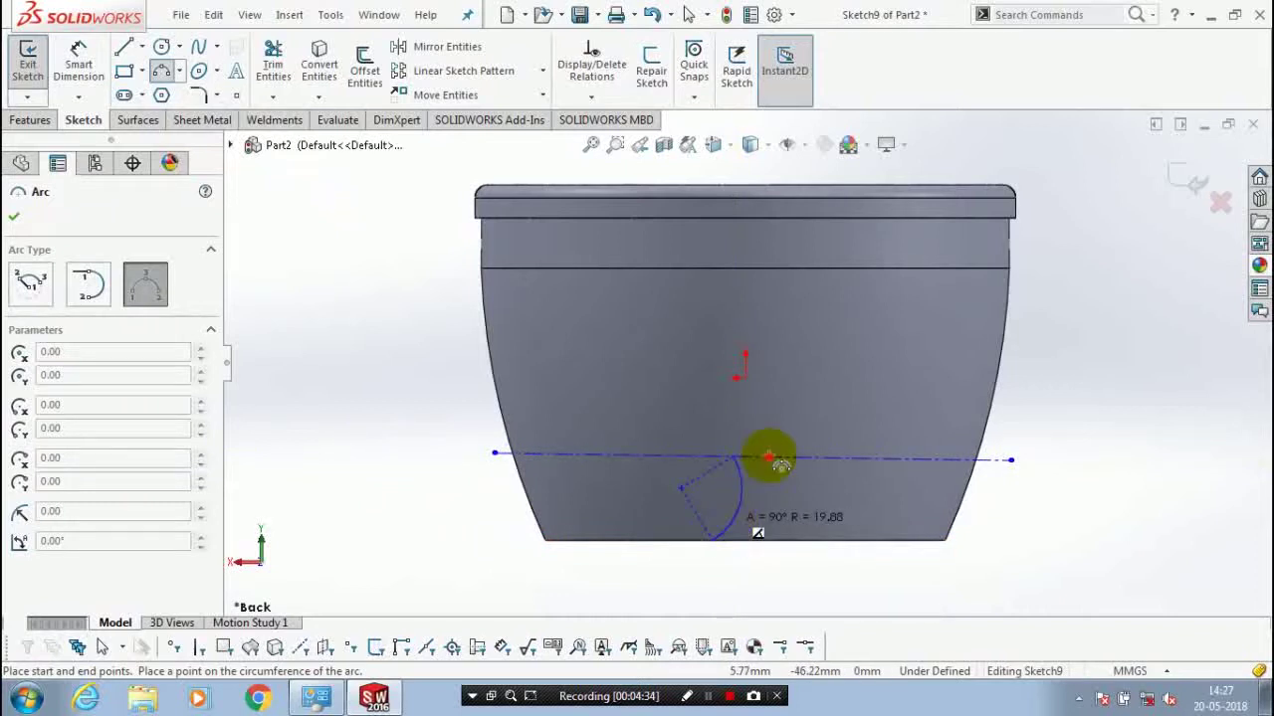
pyautogui.click(733, 482)
pyautogui.press('Escape')
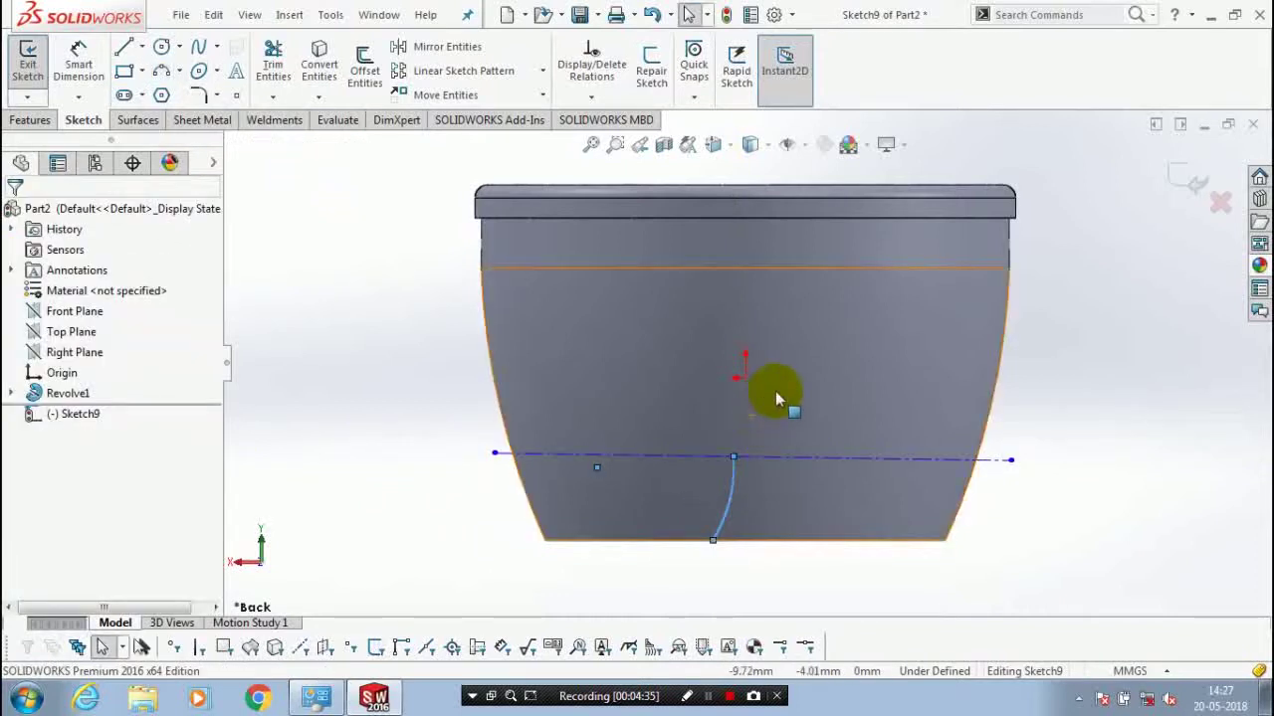
pyautogui.click(1177, 182)
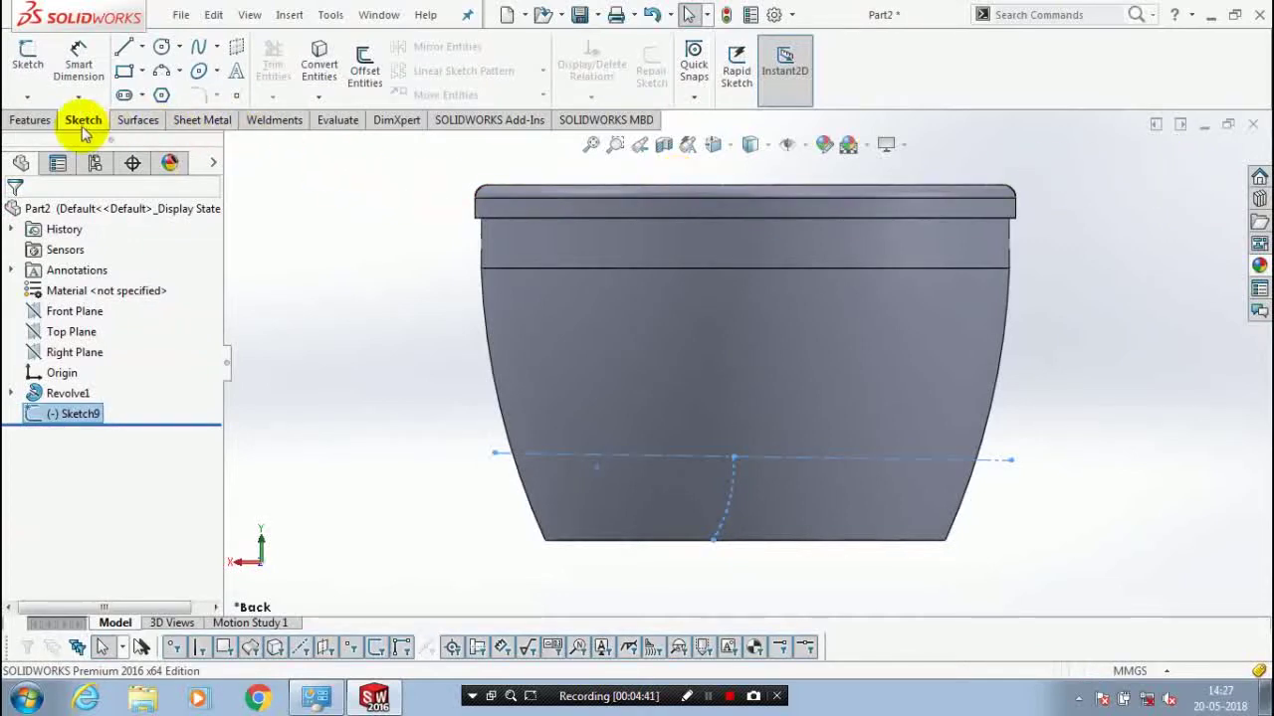
# Project the arc sketch onto the bowl's large lower outer face as a projected curve, using sketch on faces
pyautogui.click(28, 120)
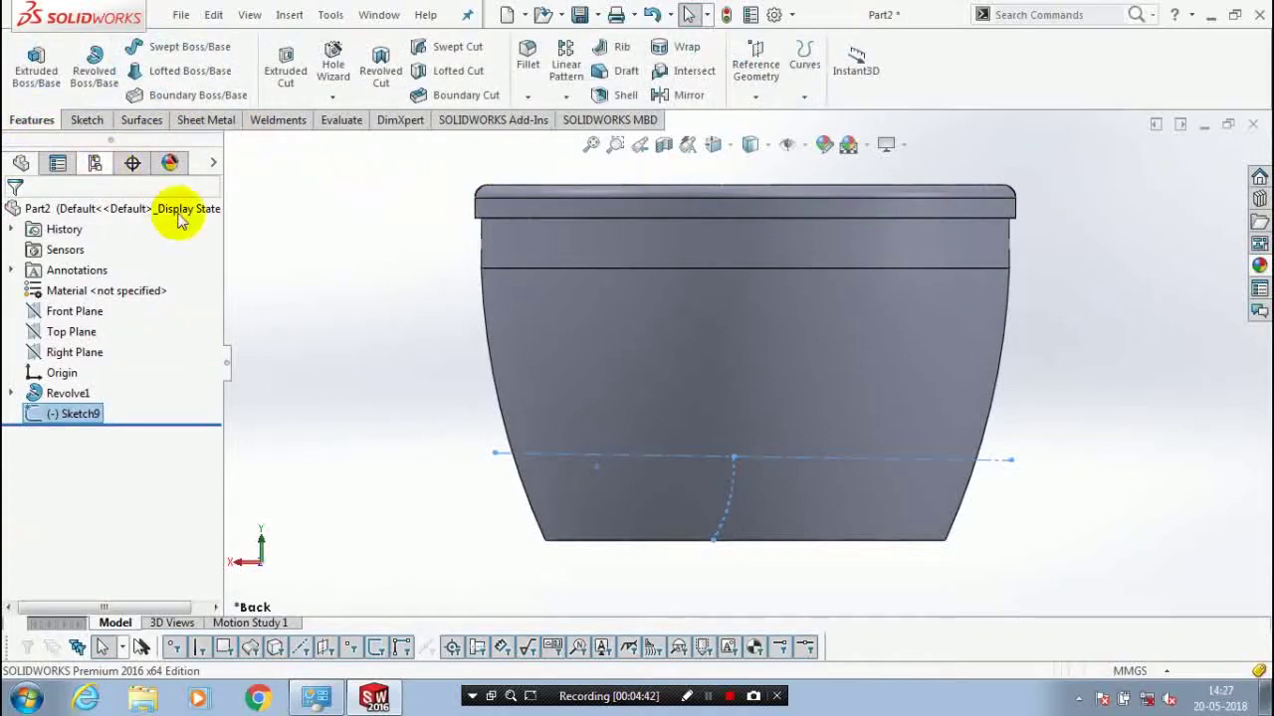
pyautogui.click(805, 117)
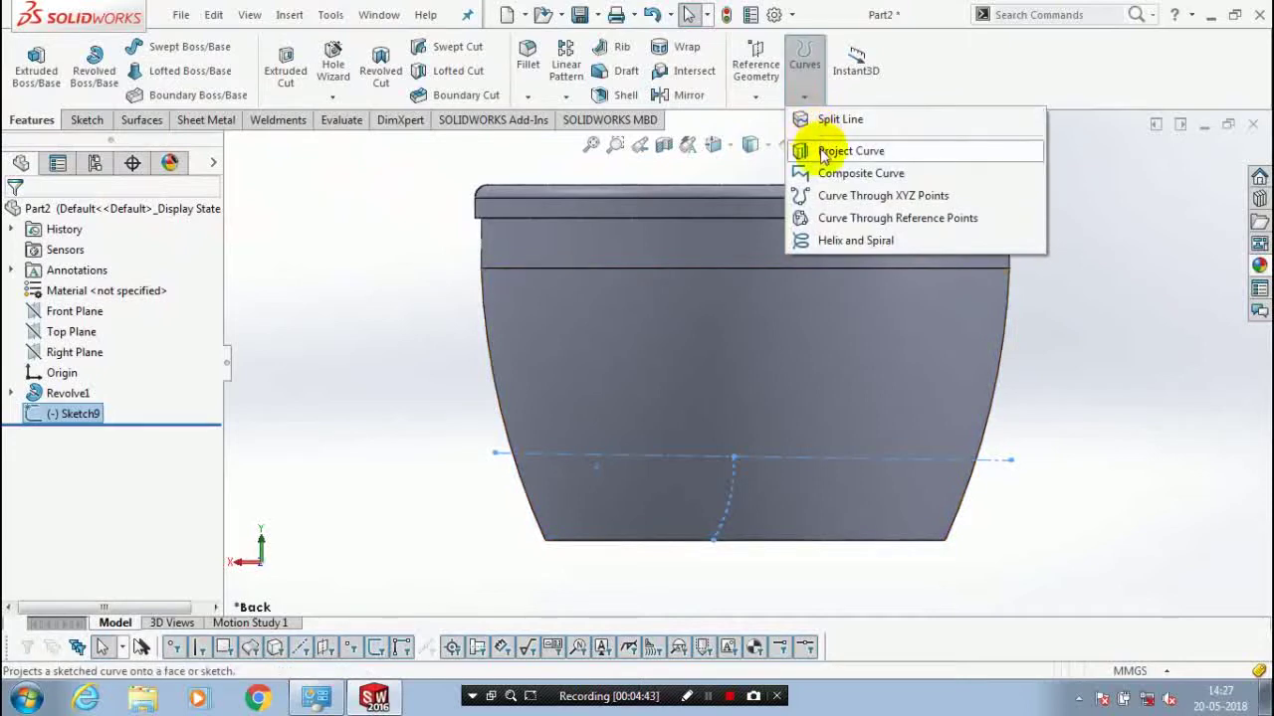
pyautogui.click(809, 150)
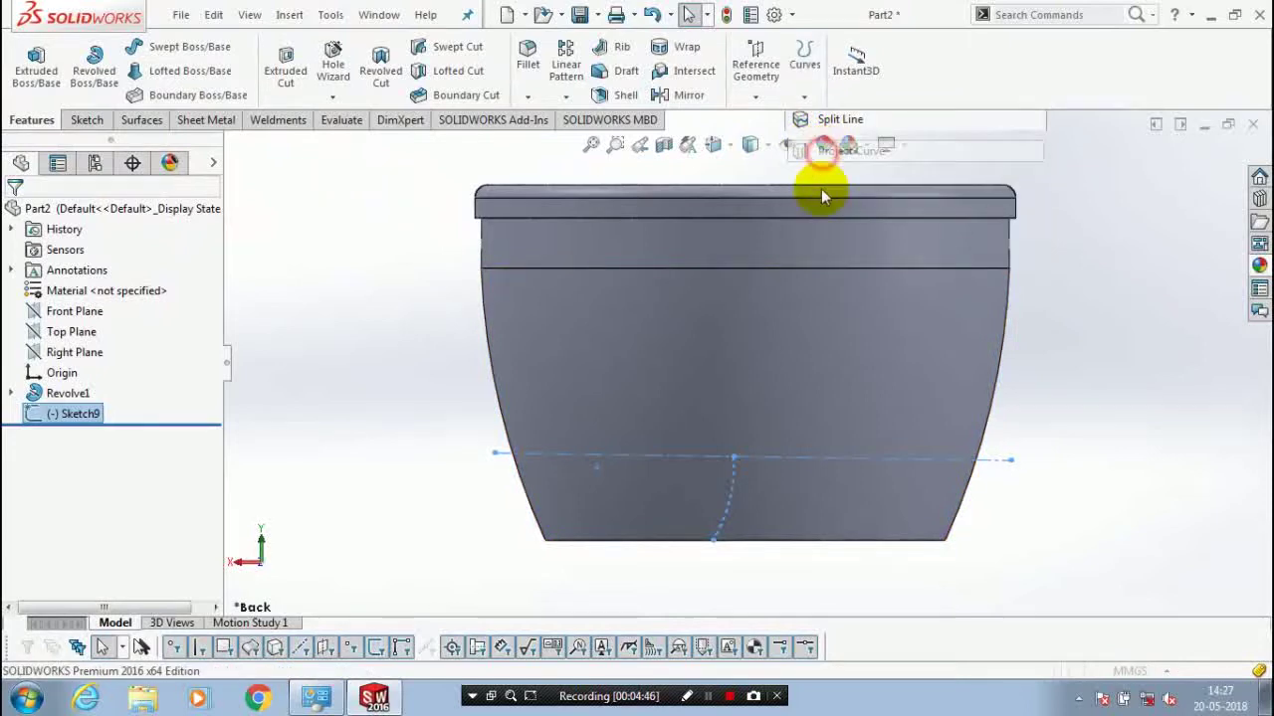
pyautogui.click(684, 509)
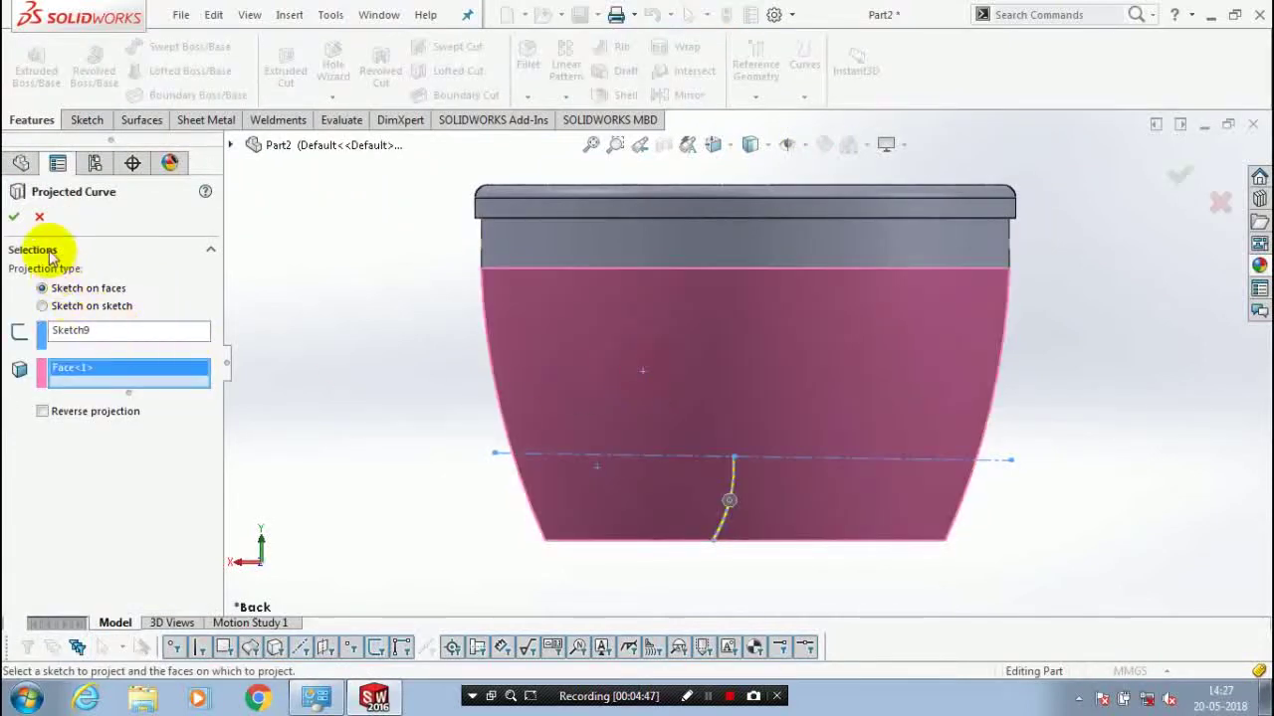
pyautogui.moveTo(458, 463); pyautogui.dragTo(347, 536, button='middle')
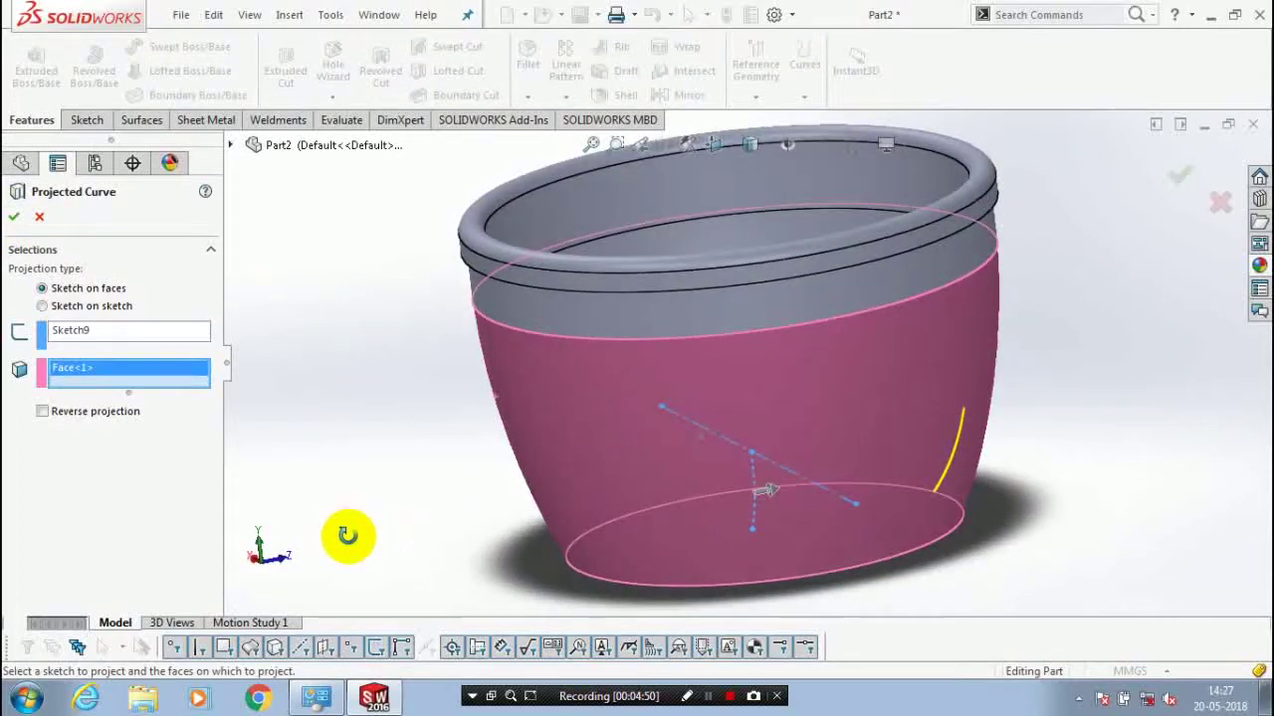
pyautogui.click(15, 216)
# Make a swept cut with a 1.5 mm circular profile along the projected curve
pyautogui.scroll(2, 367, 408)
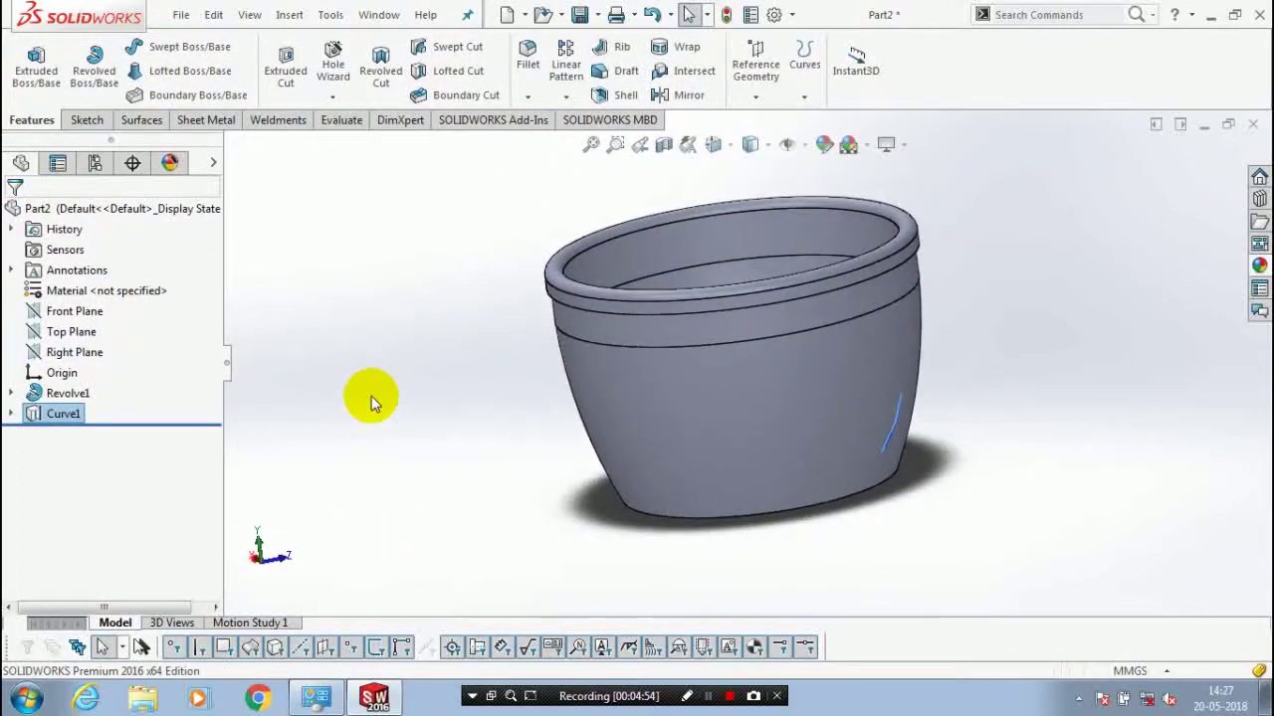
pyautogui.scroll(-3, 372, 396)
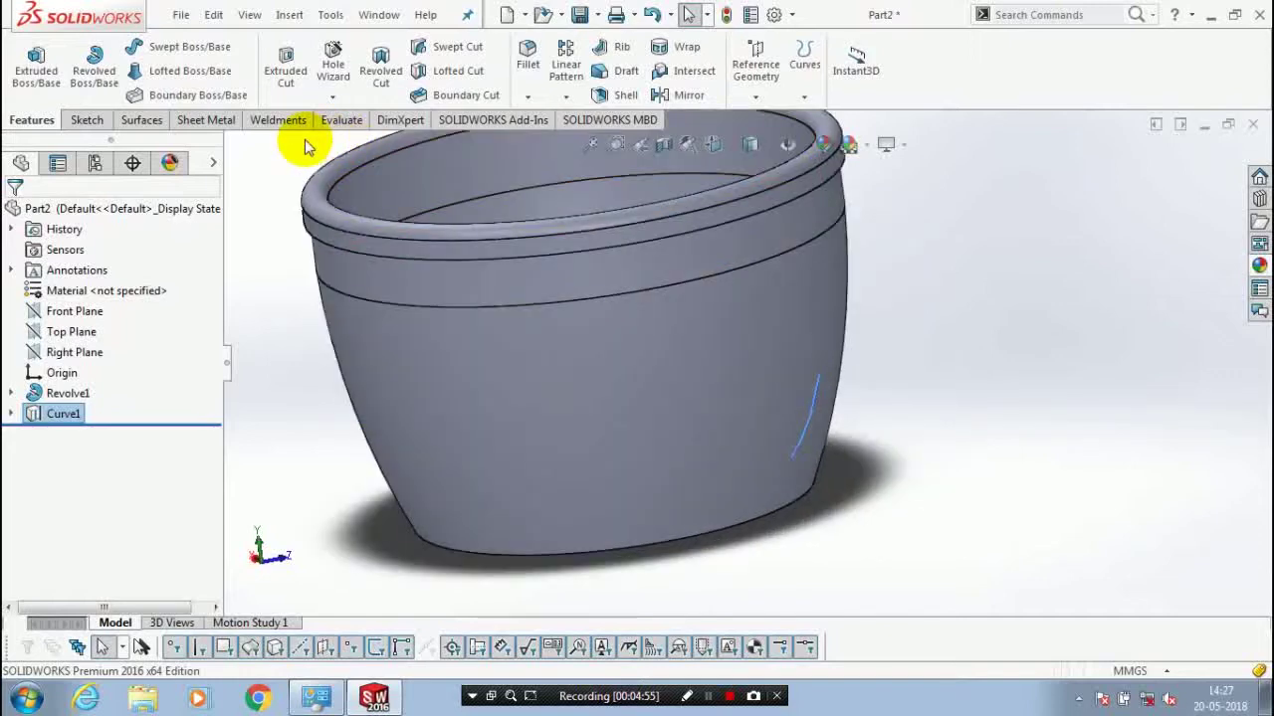
pyautogui.click(434, 57)
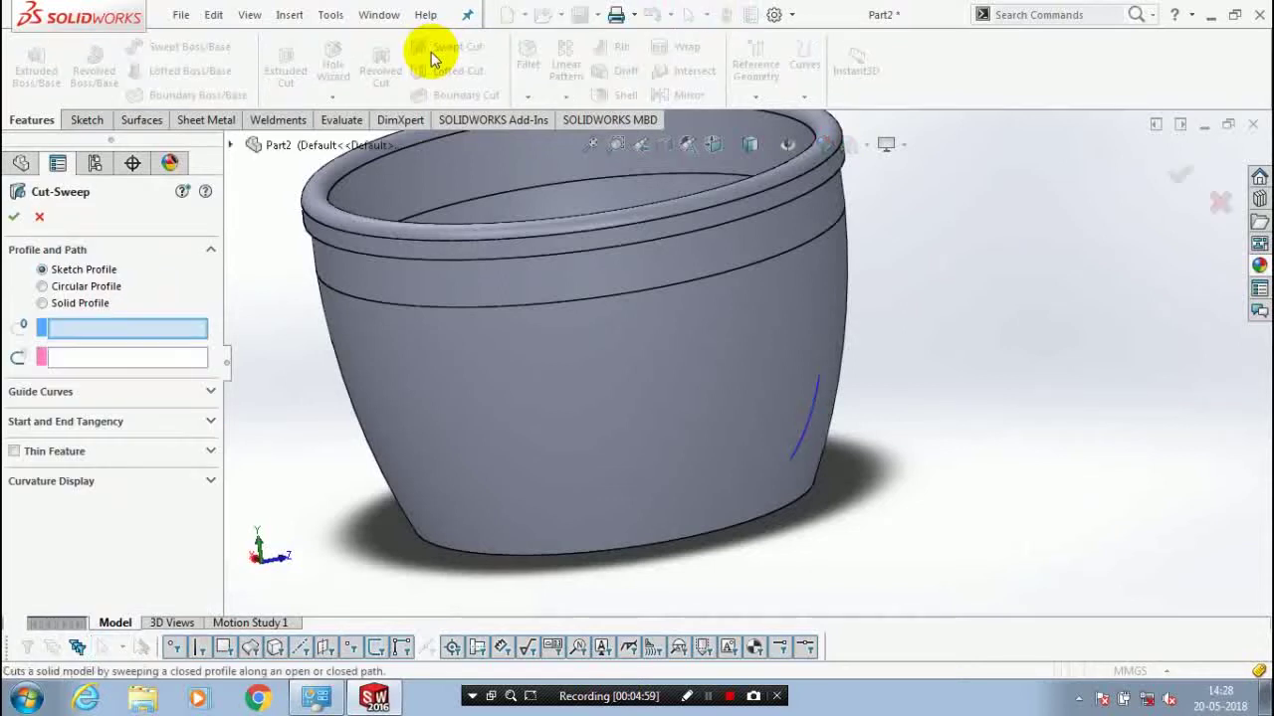
pyautogui.click(83, 291)
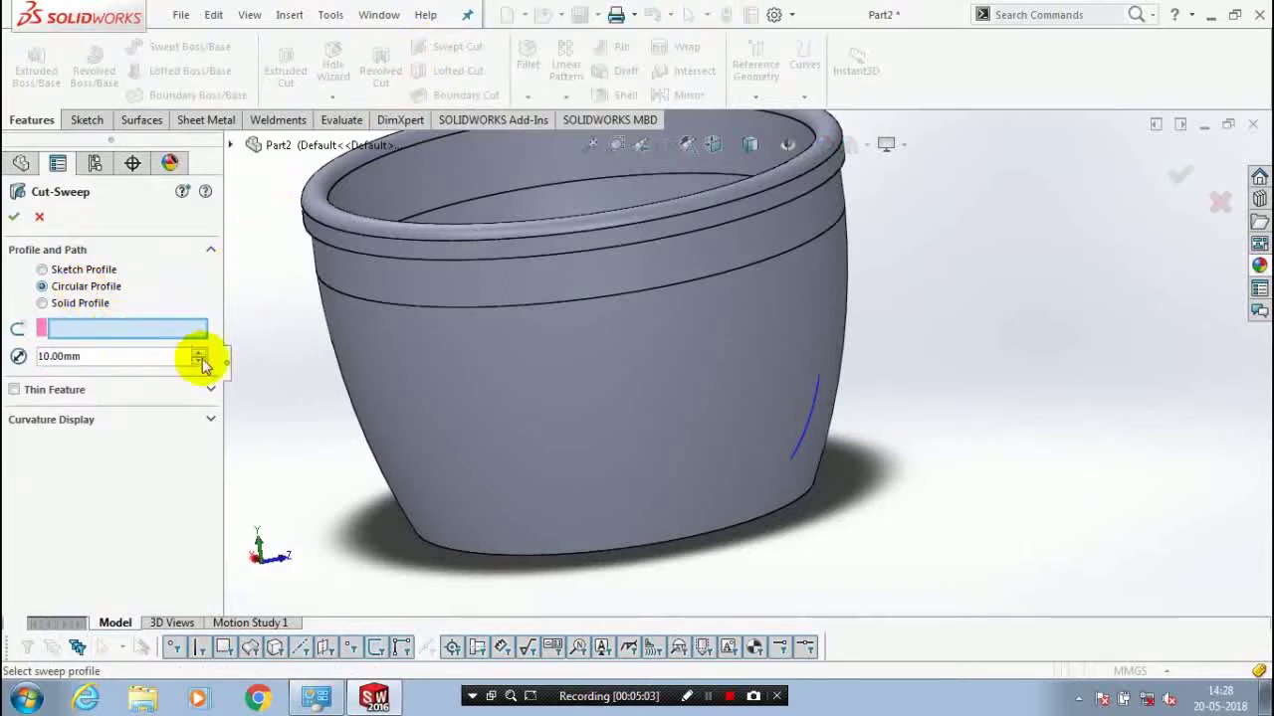
pyautogui.click(816, 425)
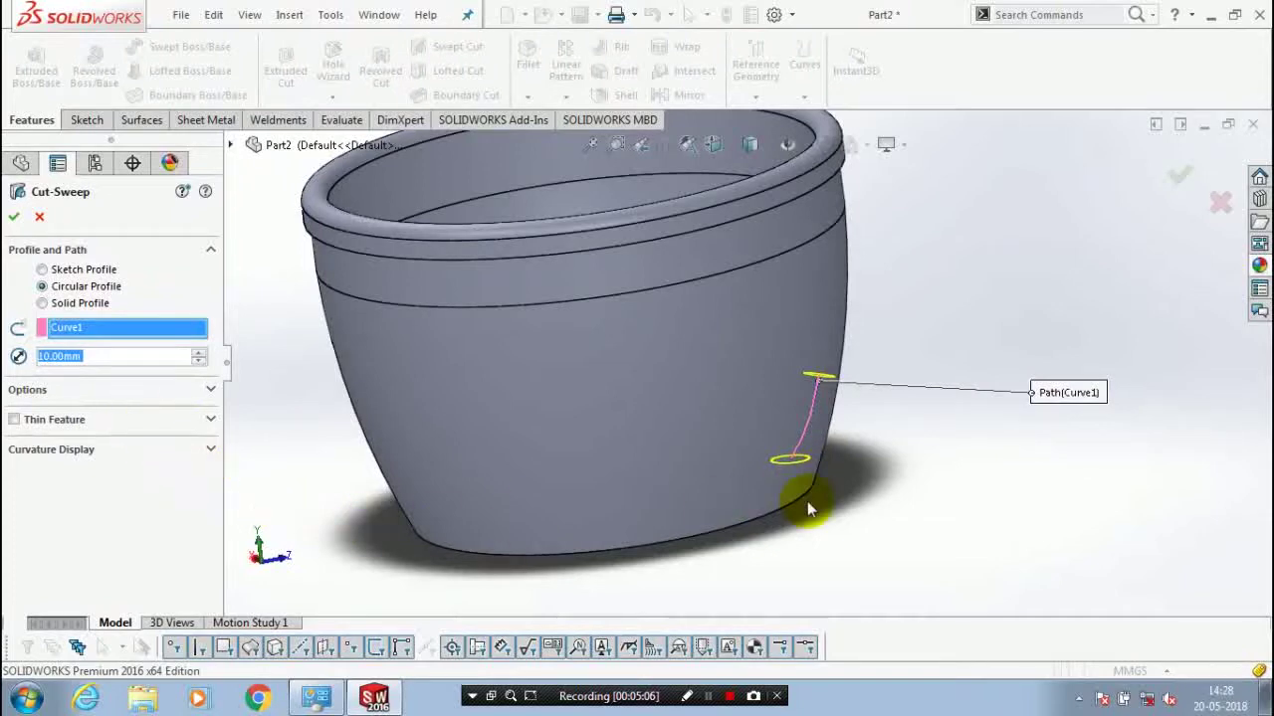
pyautogui.write('1.5')
pyautogui.press('Return')
pyautogui.moveTo(924, 514); pyautogui.dragTo(1063, 408, button='middle')
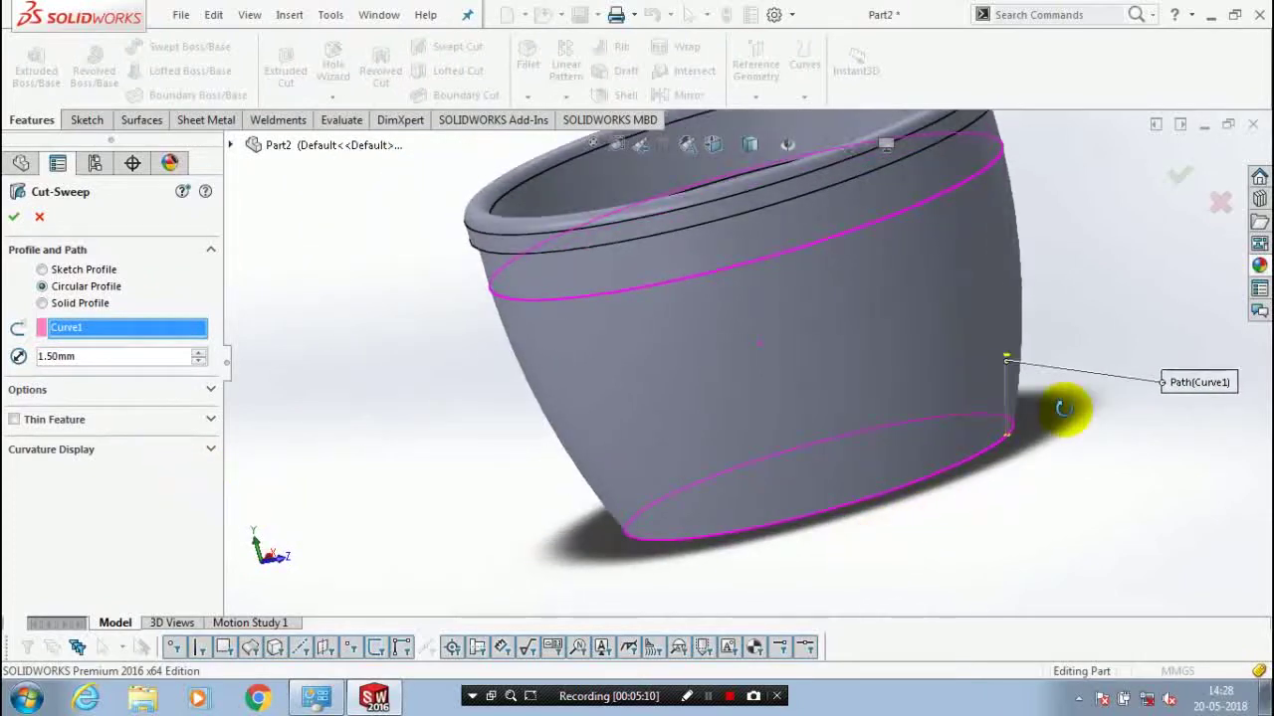
pyautogui.scroll(-5, 1063, 408)
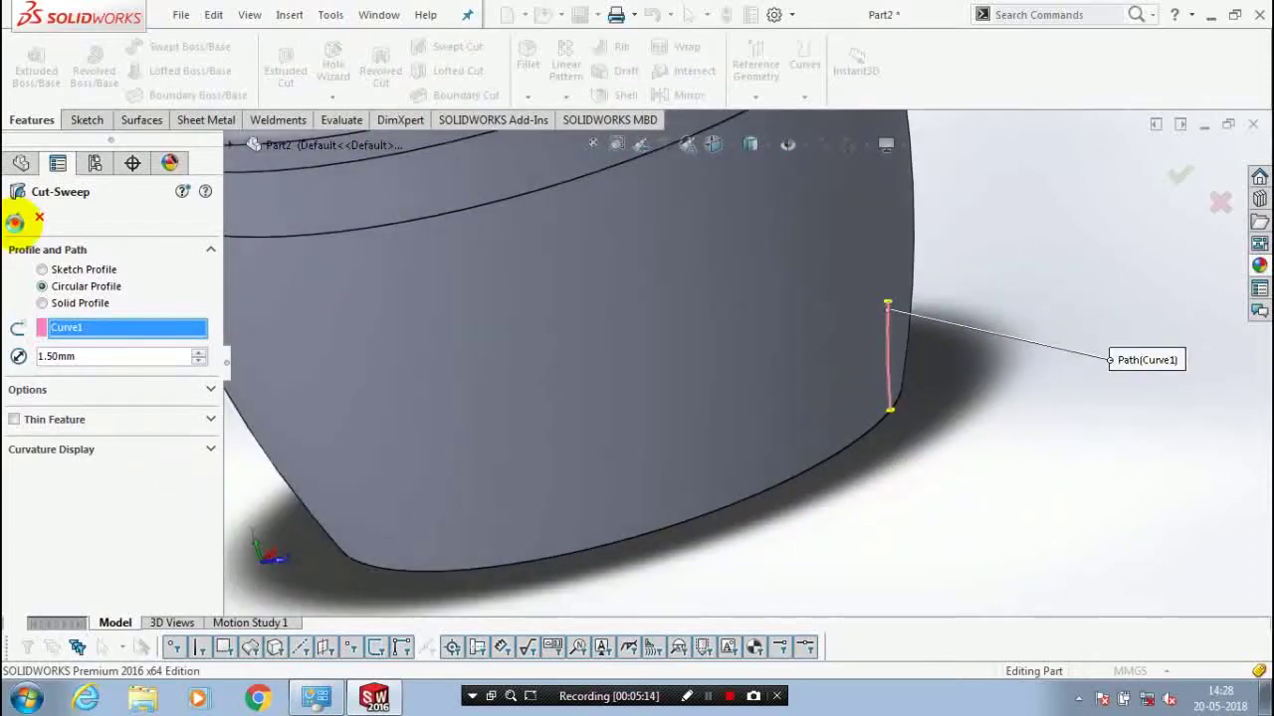
pyautogui.click(15, 221)
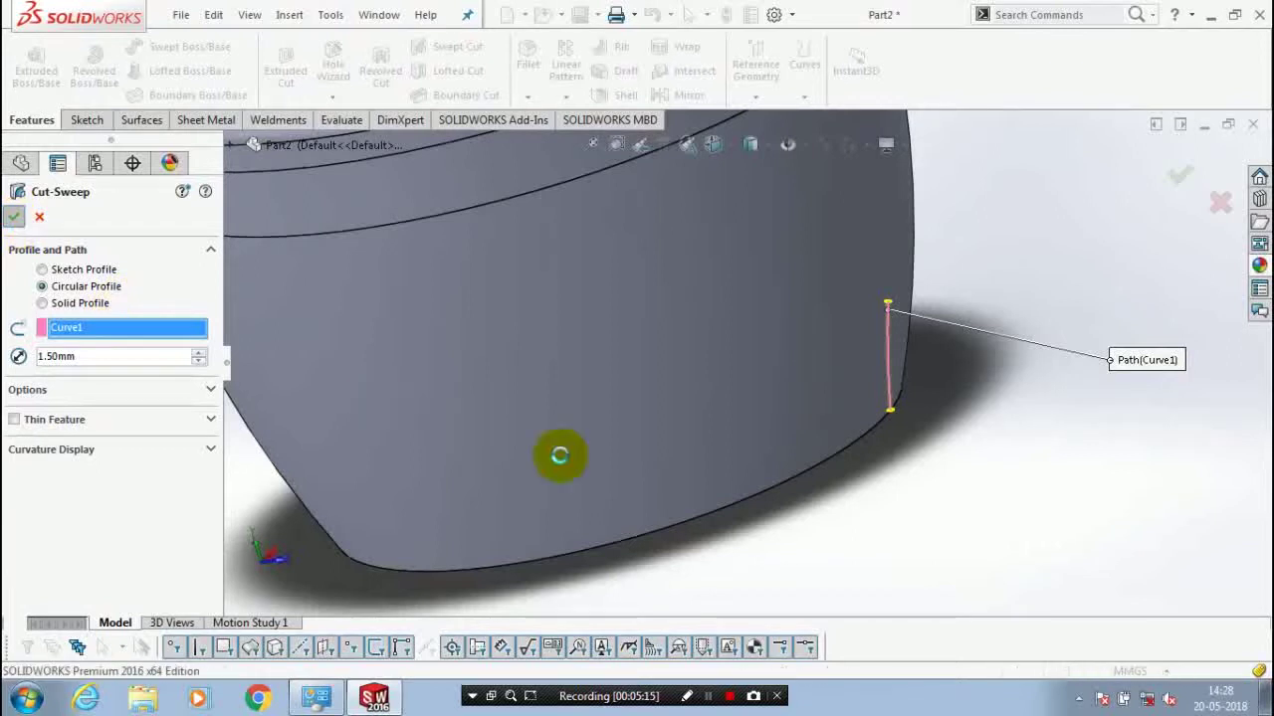
# Circular pattern the swept cut around the bowl's base edge with 35 equally spaced instances over 360 degrees
pyautogui.scroll(4, 922, 423)
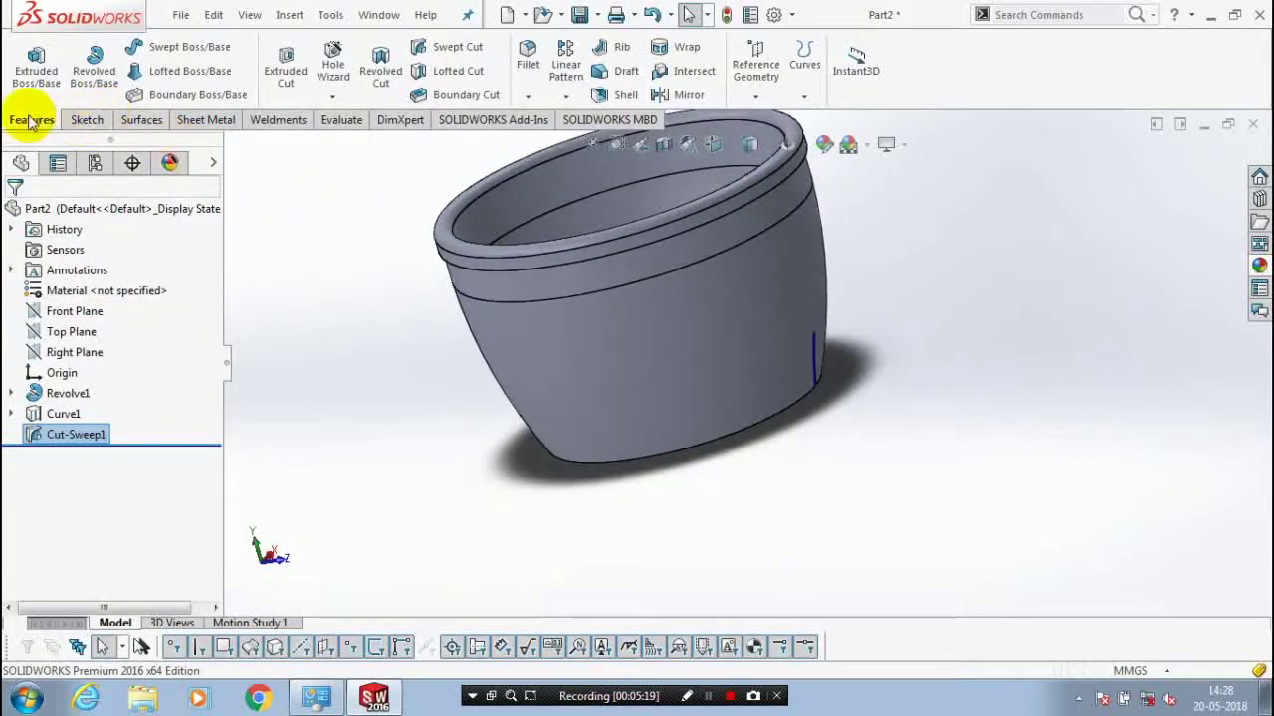
pyautogui.click(566, 96)
pyautogui.click(602, 140)
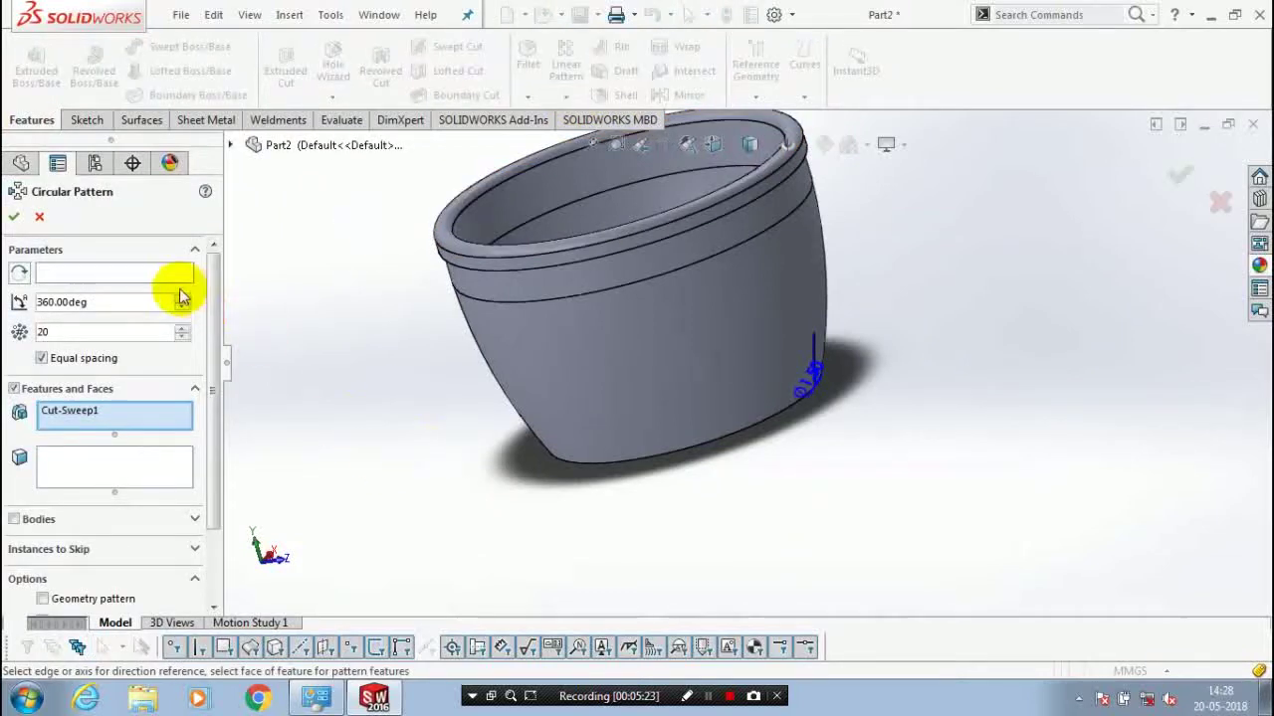
pyautogui.click(147, 271)
pyautogui.click(669, 453)
pyautogui.click(86, 333)
pyautogui.doubleClick(61, 333)
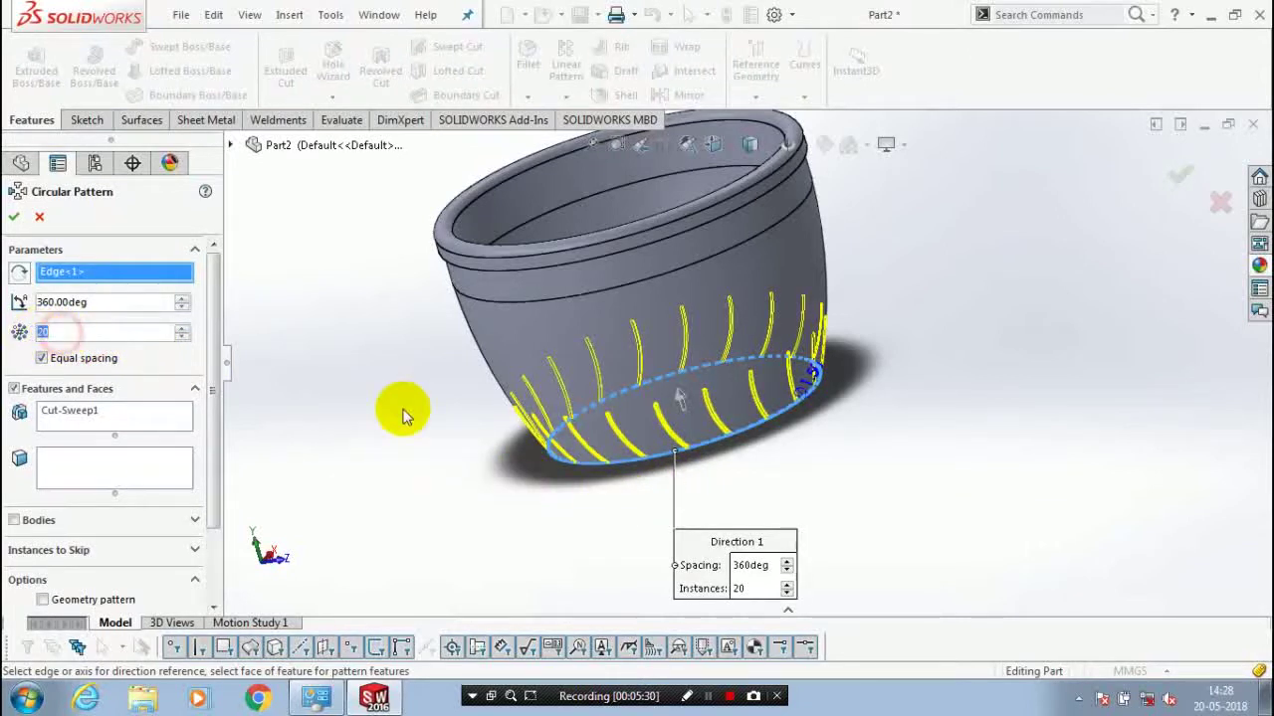
pyautogui.write('35')
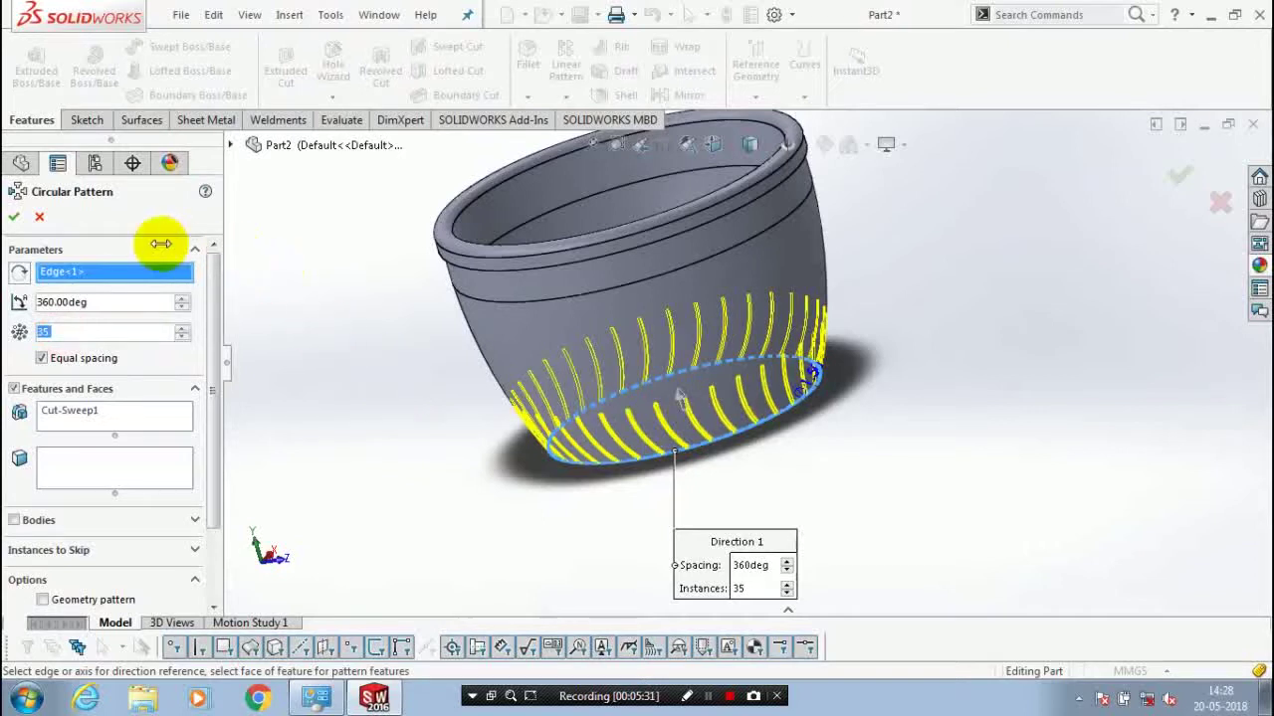
pyautogui.click(137, 270)
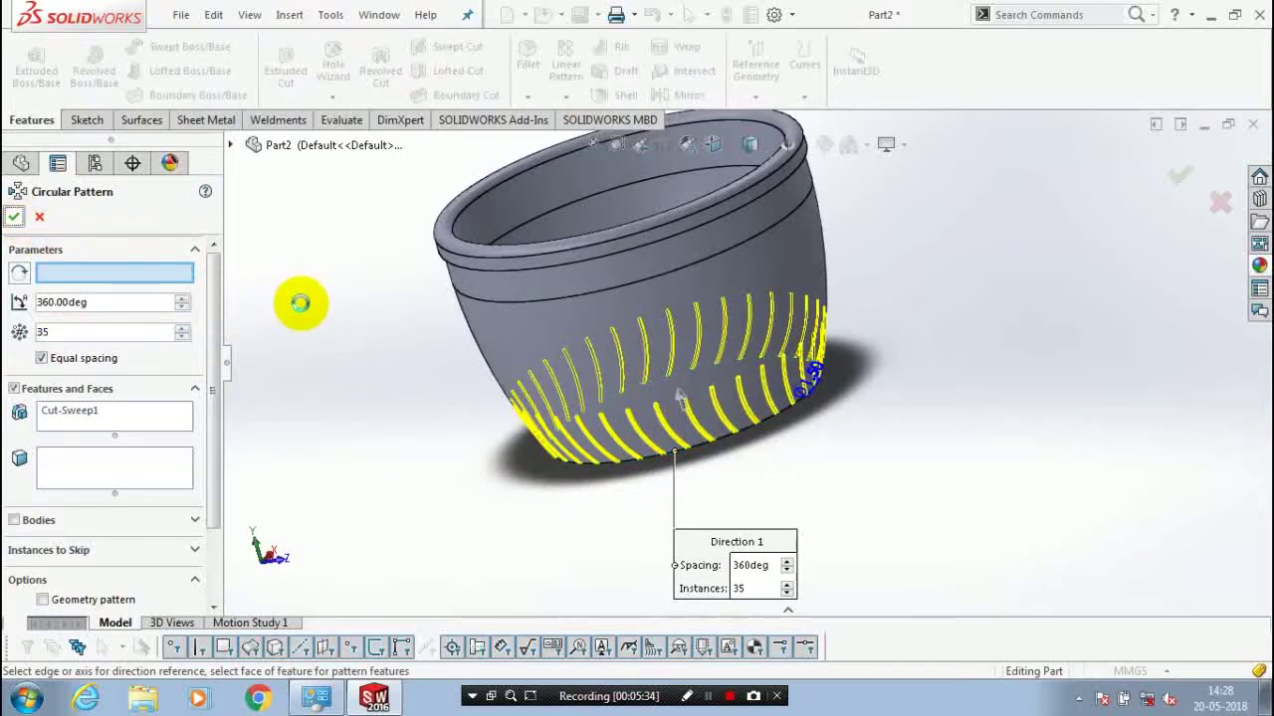
pyautogui.rightClick(314, 307)
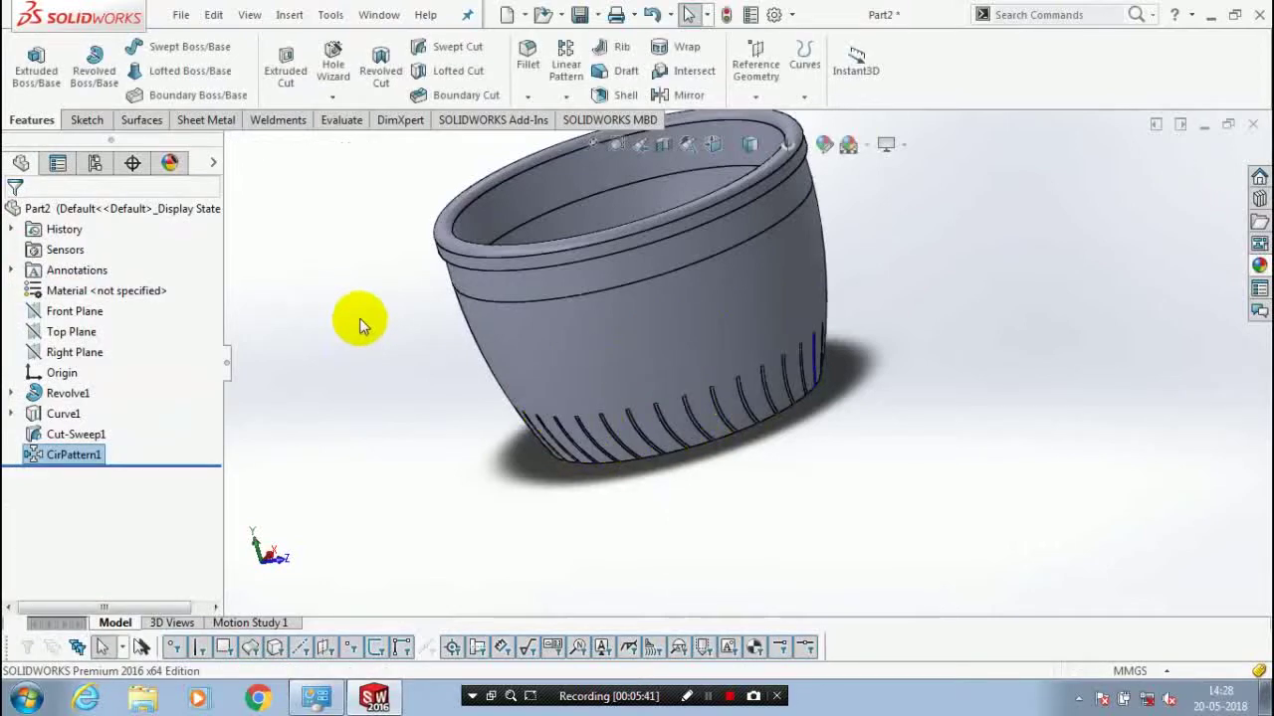
pyautogui.click(355, 378)
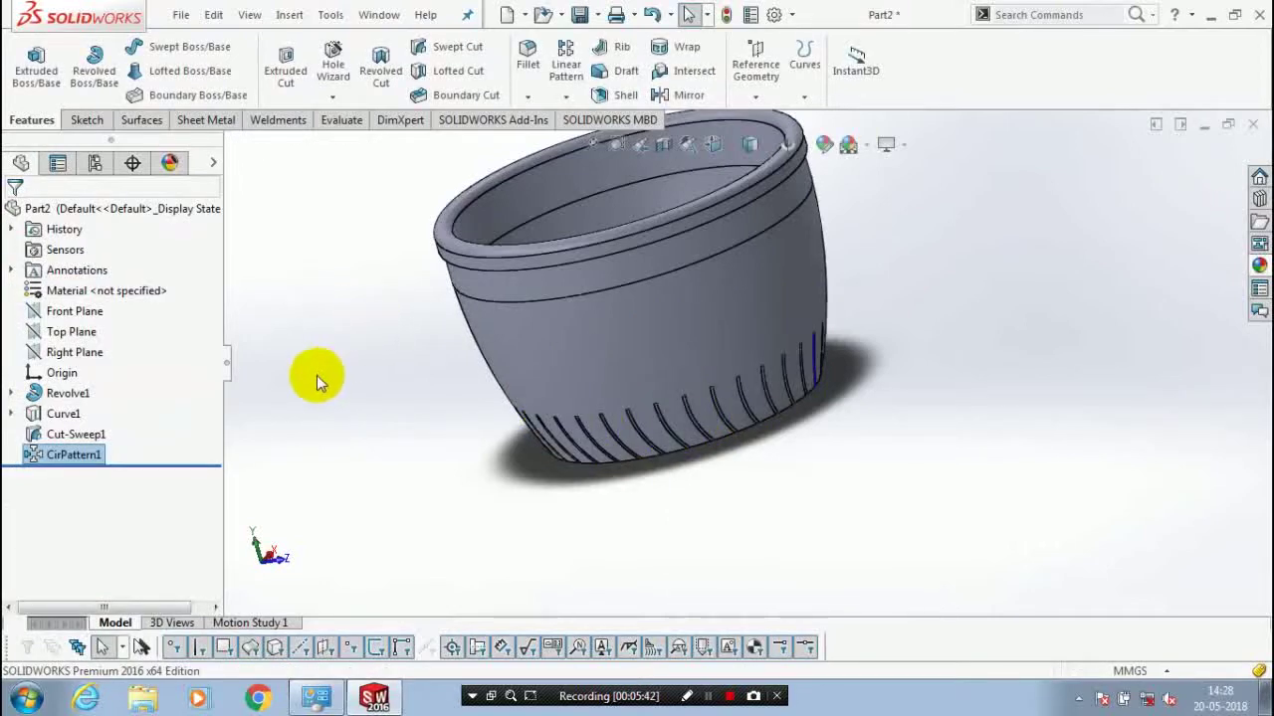
# Hide the projected curve on the bowl's wall
pyautogui.click(57, 416)
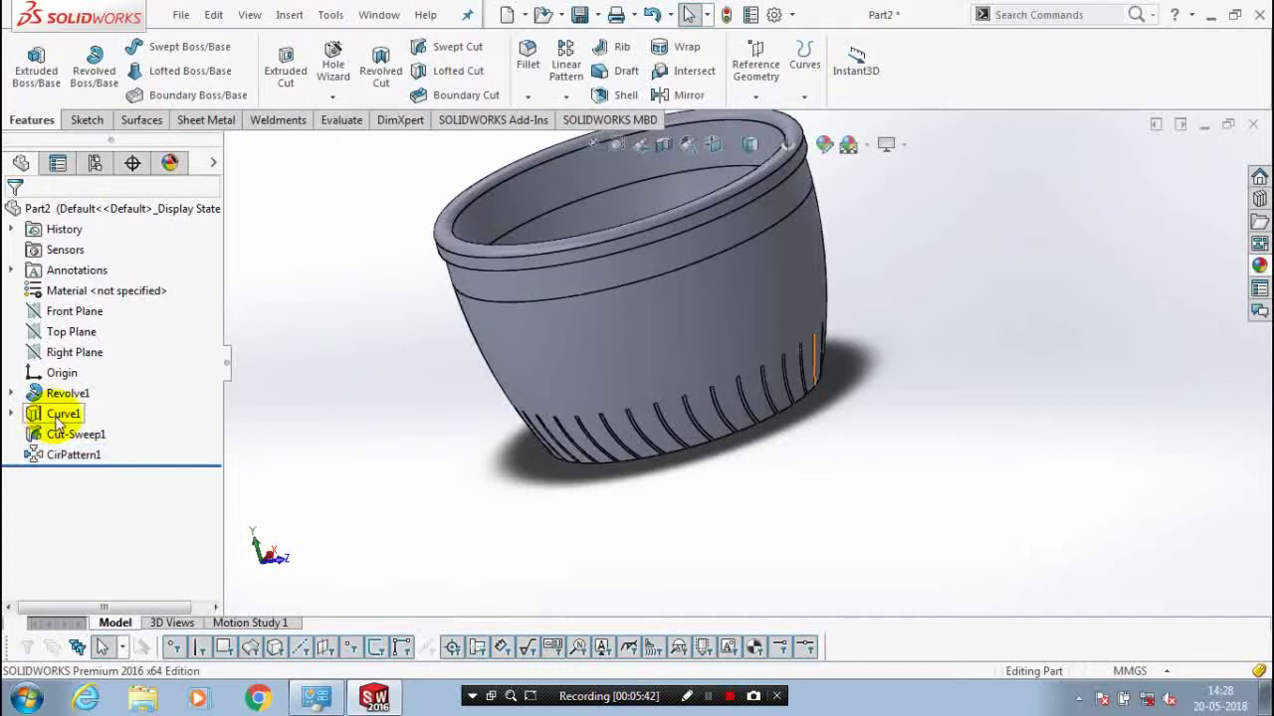
pyautogui.rightClick(56, 419)
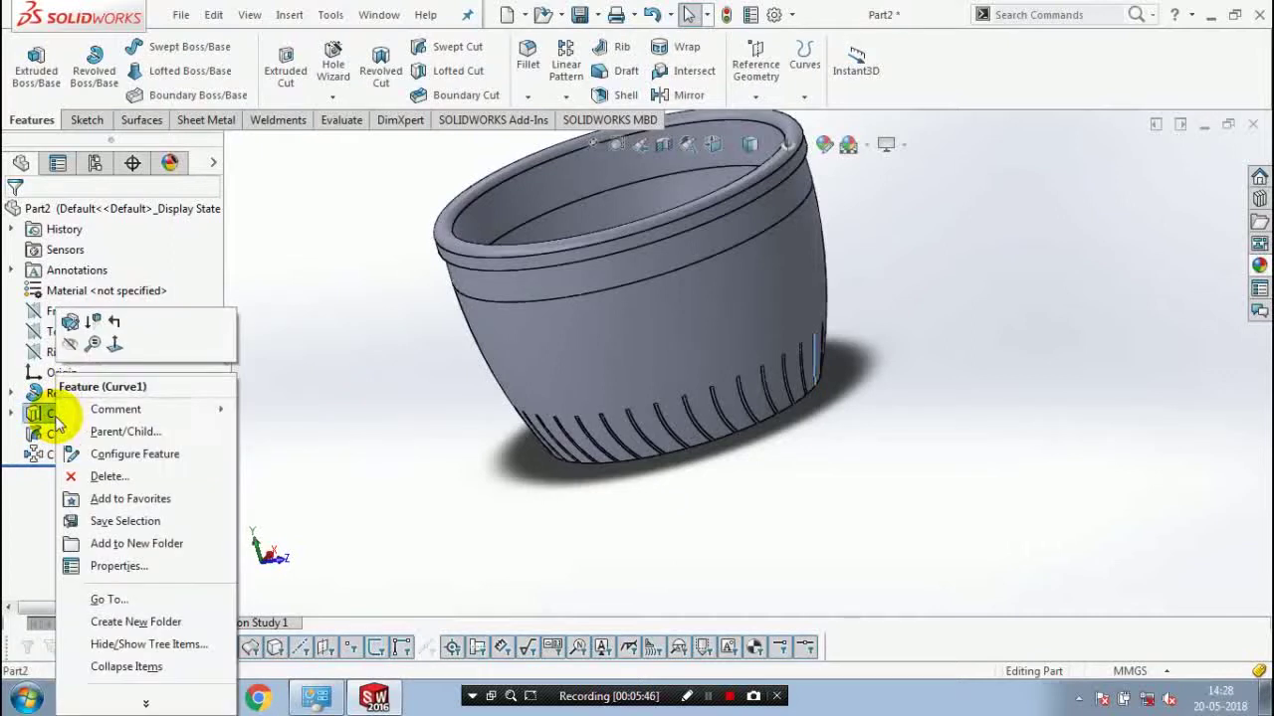
pyautogui.click(70, 356)
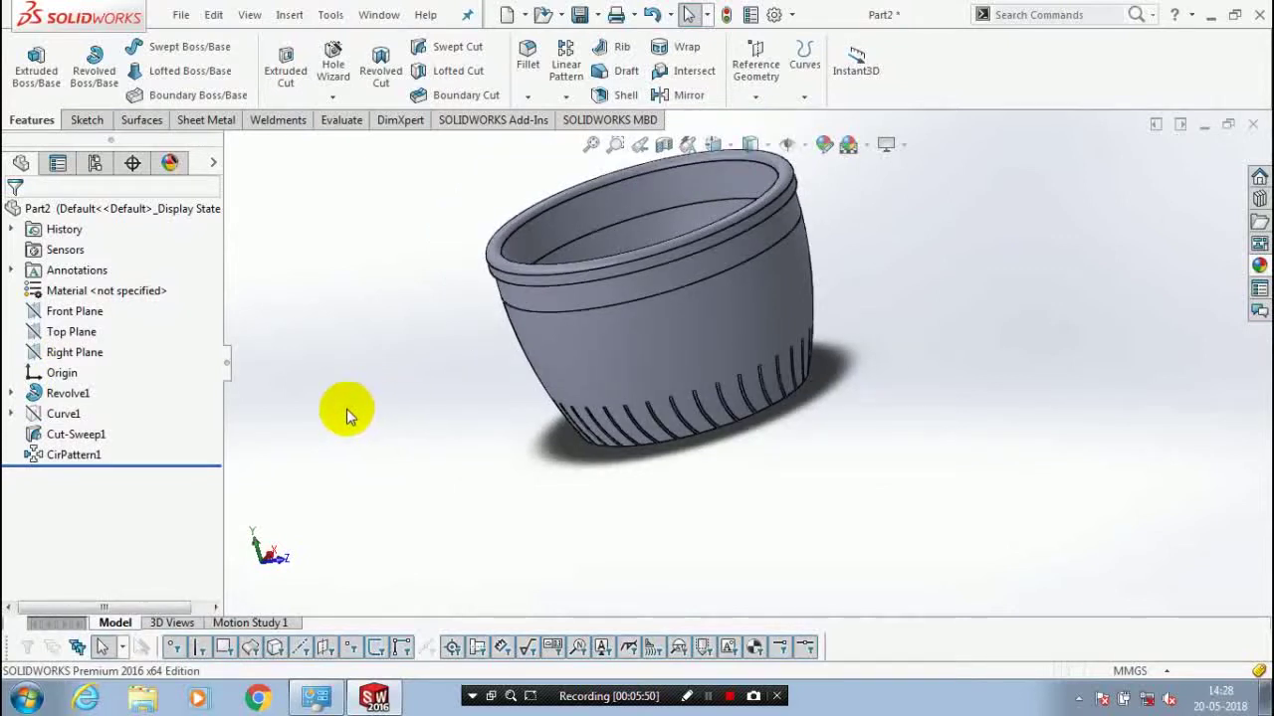
# Mirror the circular pattern of grooves about the Right Plane
pyautogui.click(74, 454)
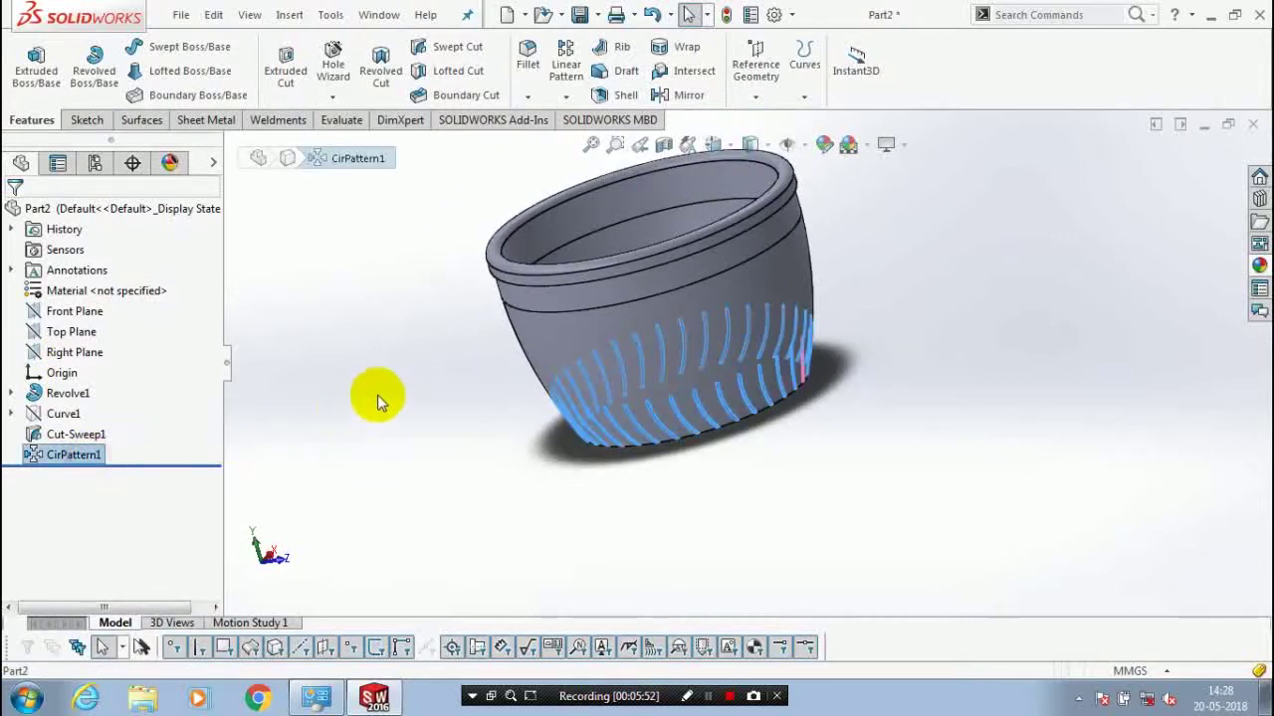
pyautogui.click(684, 98)
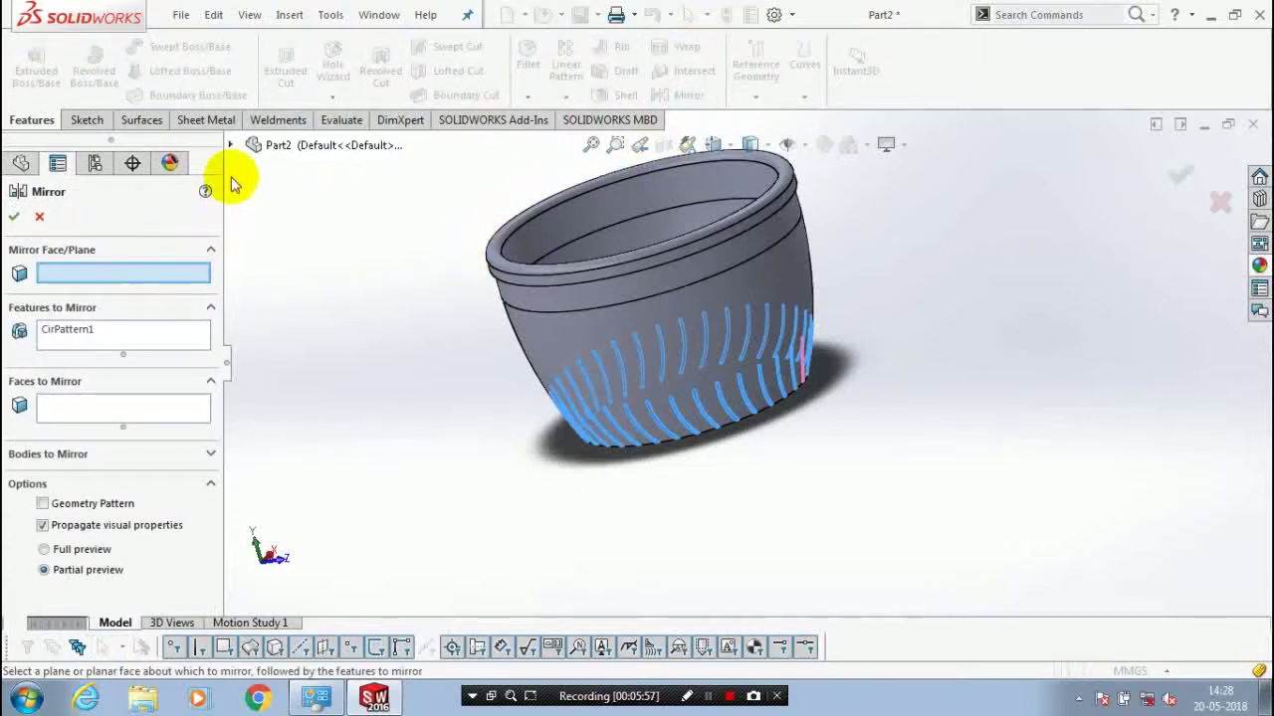
pyautogui.click(230, 147)
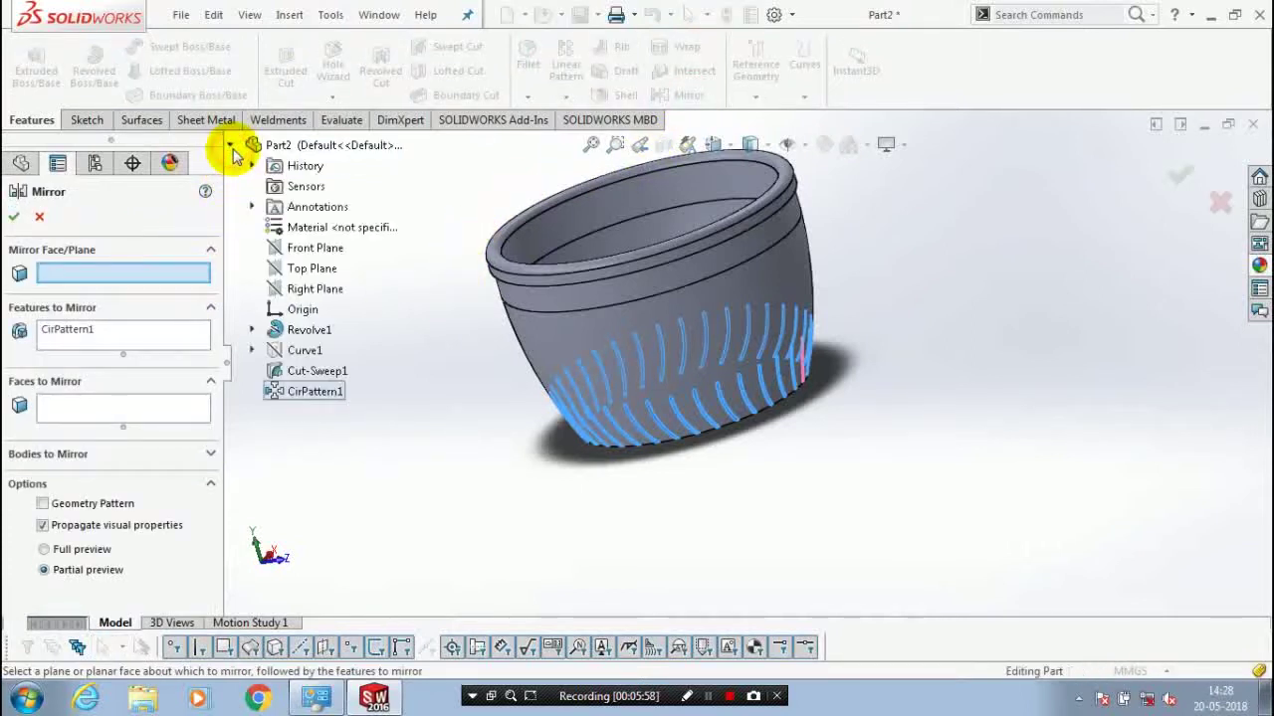
pyautogui.click(314, 289)
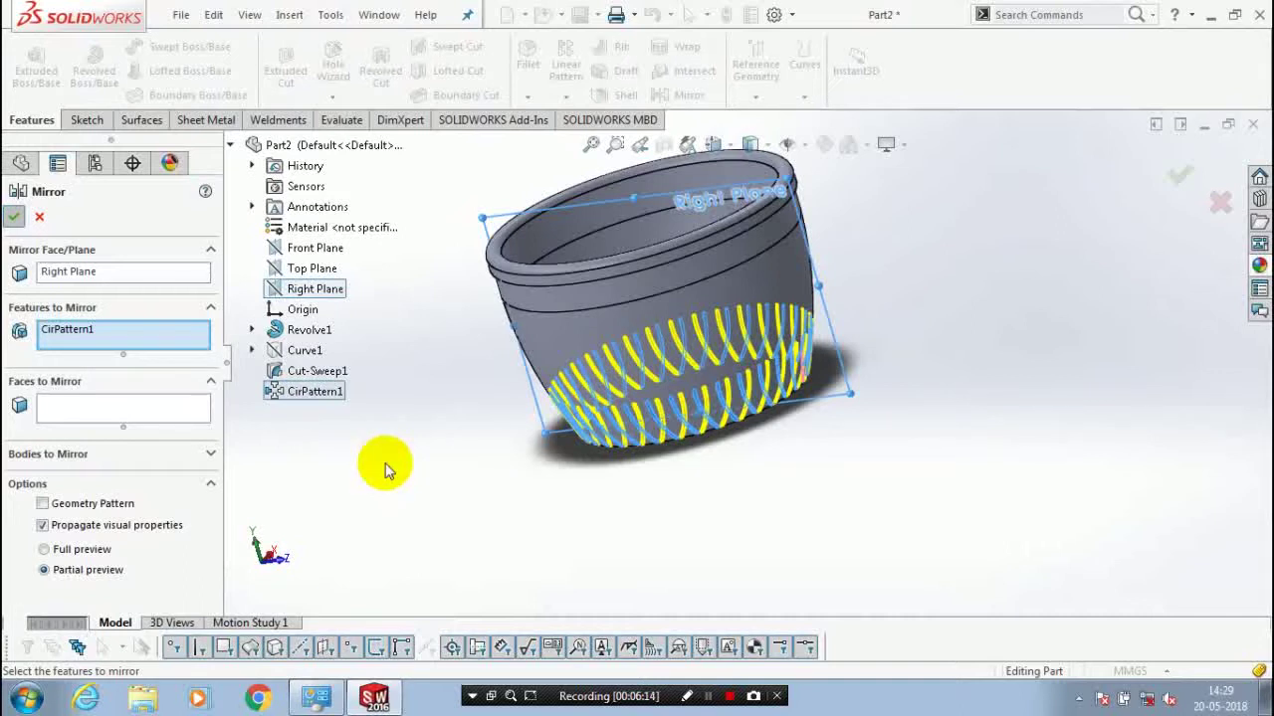
pyautogui.press('Return')
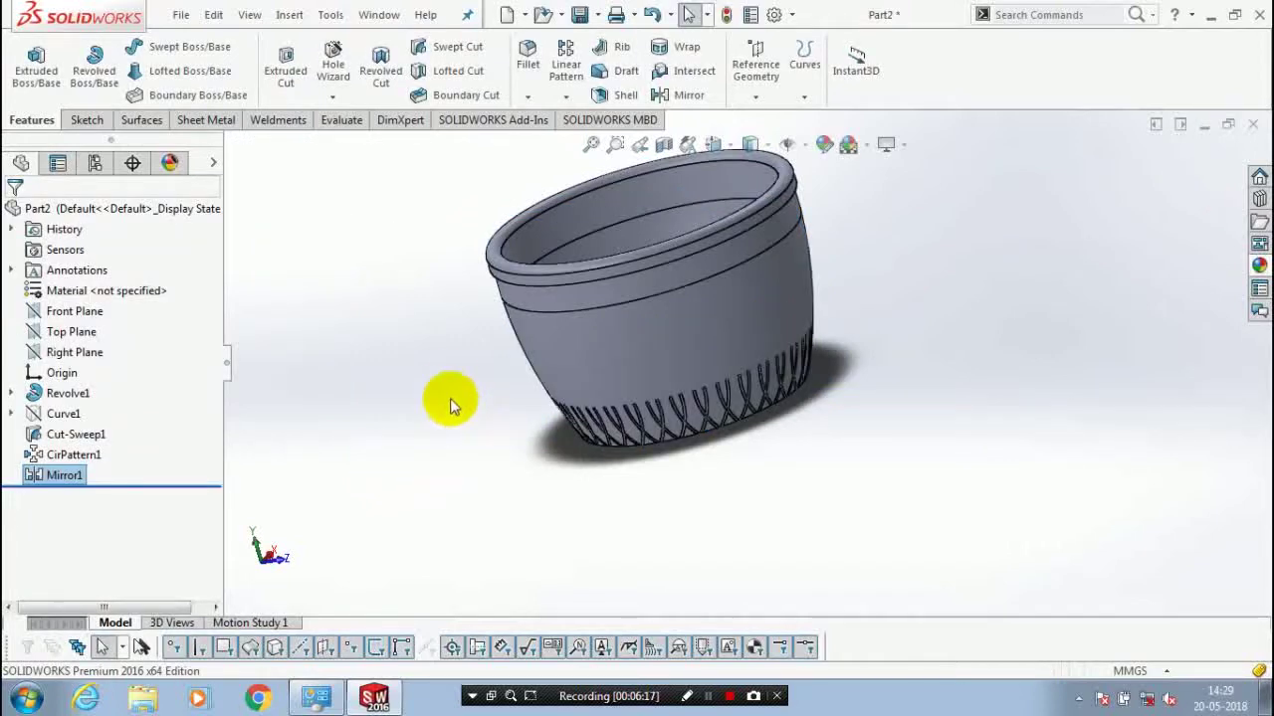
# Sketch a three-point spline about 55 mm long on the Front Plane, following the pot's right outline from above the grooves to the upper band edge
pyautogui.scroll(-2, 452, 375)
pyautogui.scroll(3, 467, 329)
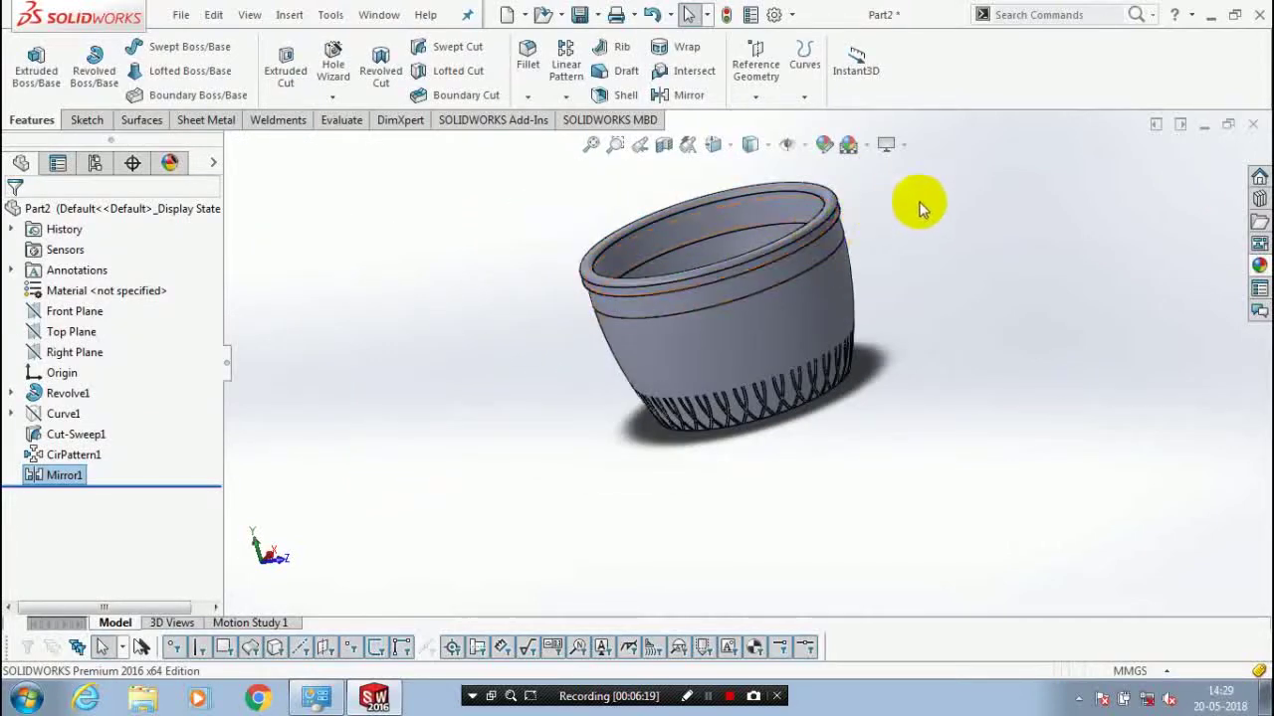
pyautogui.scroll(-2, 909, 213)
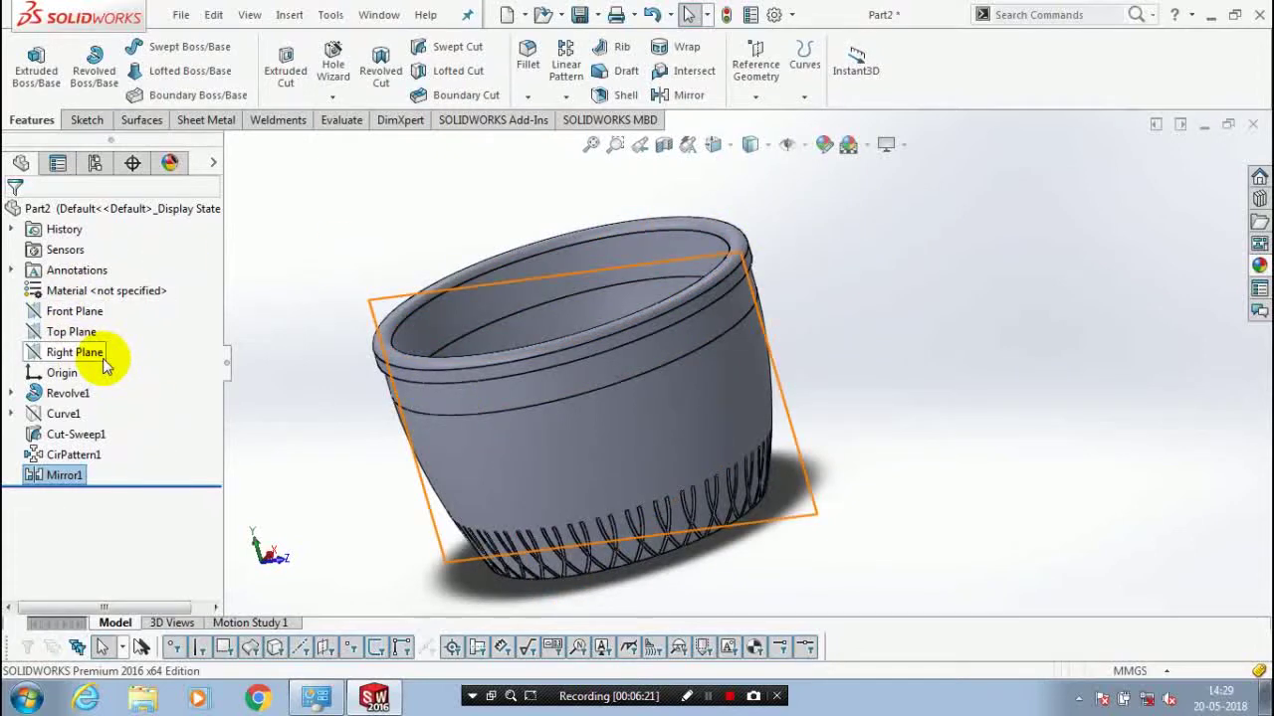
pyautogui.click(80, 315)
pyautogui.rightClick(83, 310)
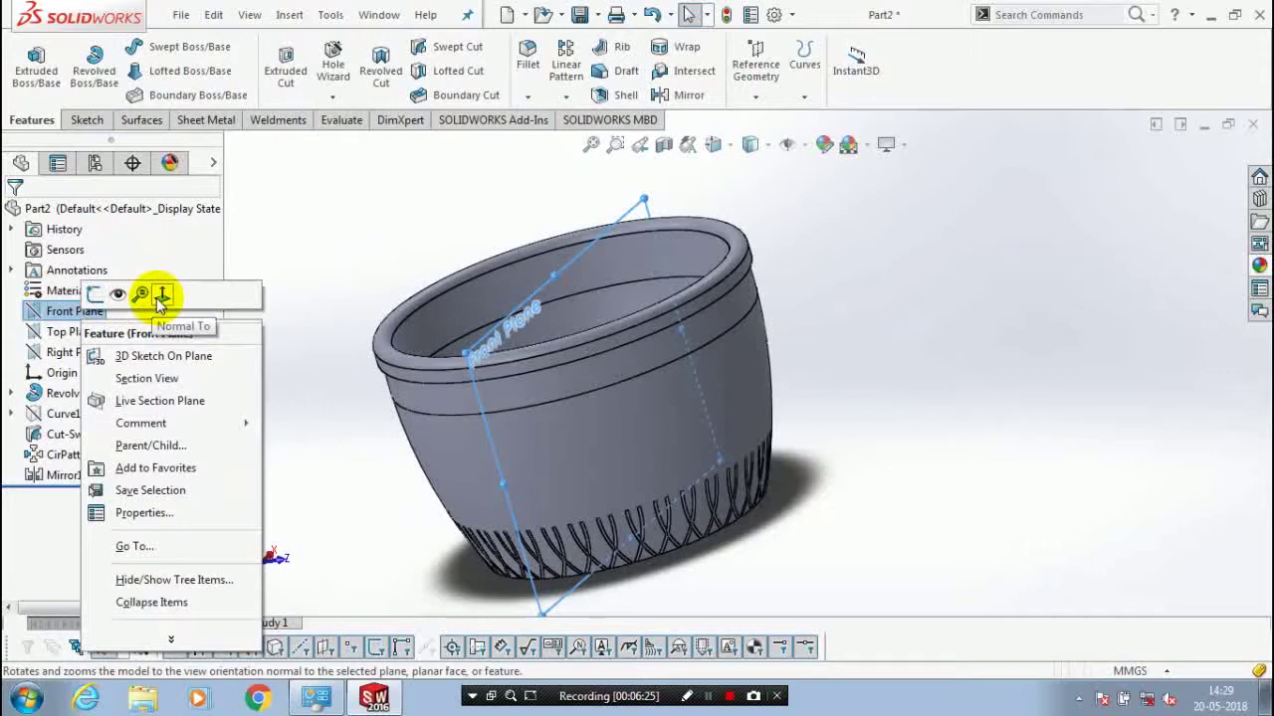
pyautogui.click(159, 298)
pyautogui.click(87, 120)
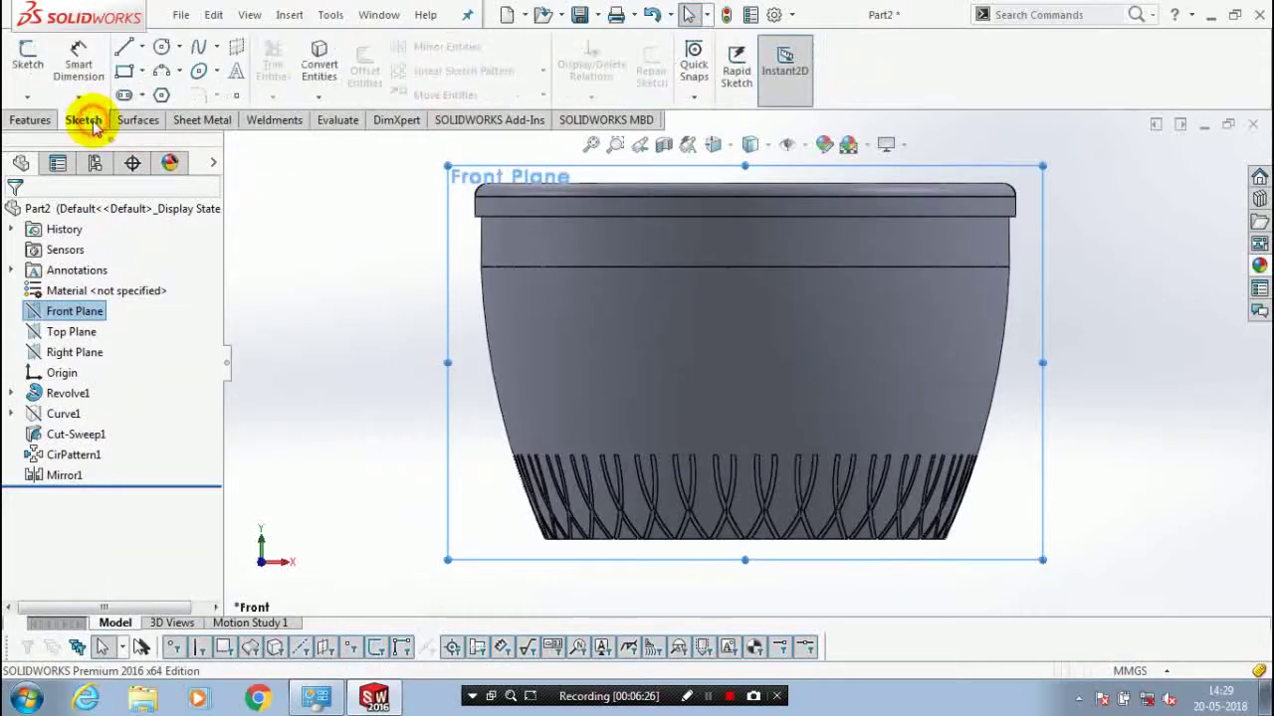
pyautogui.click(197, 48)
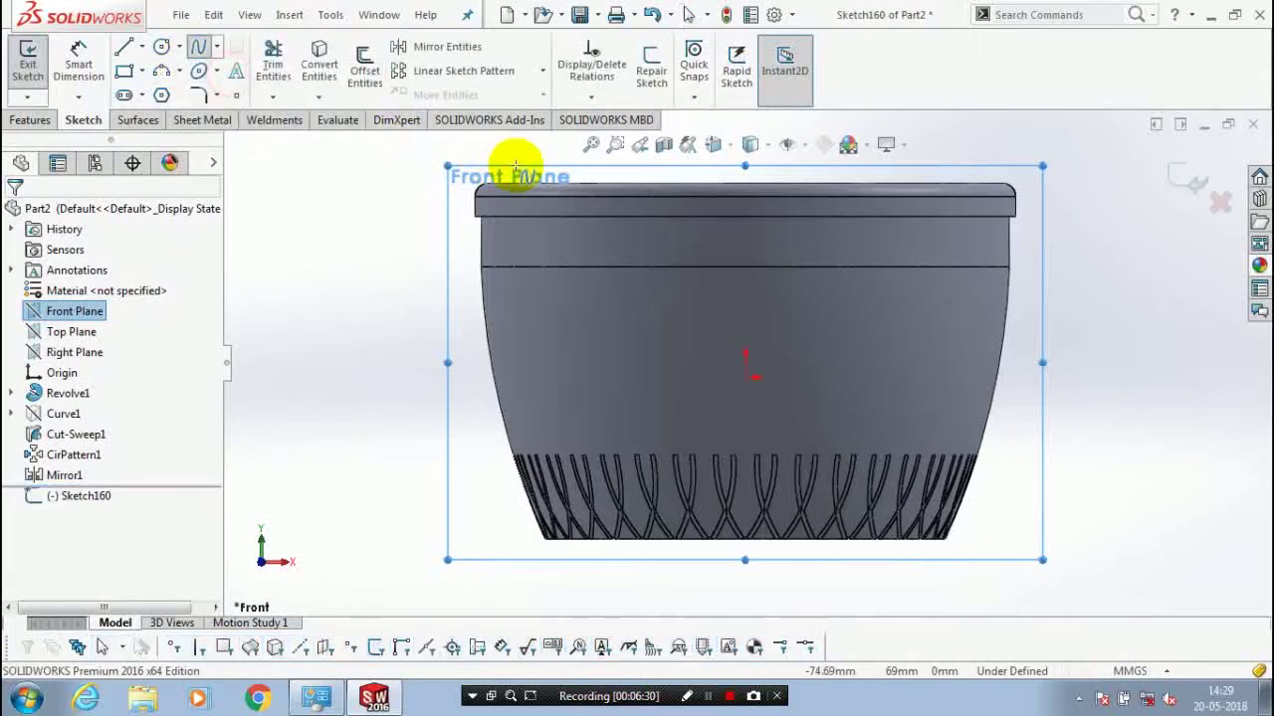
pyautogui.click(987, 439)
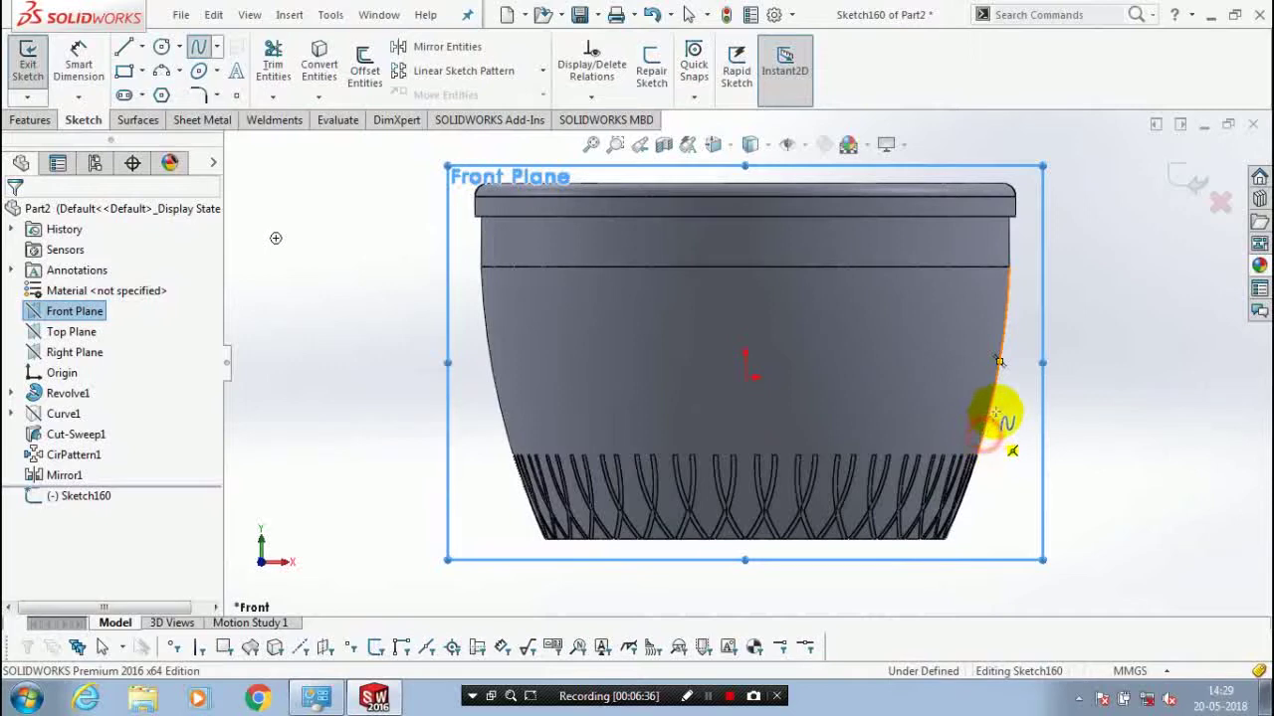
pyautogui.click(1000, 361)
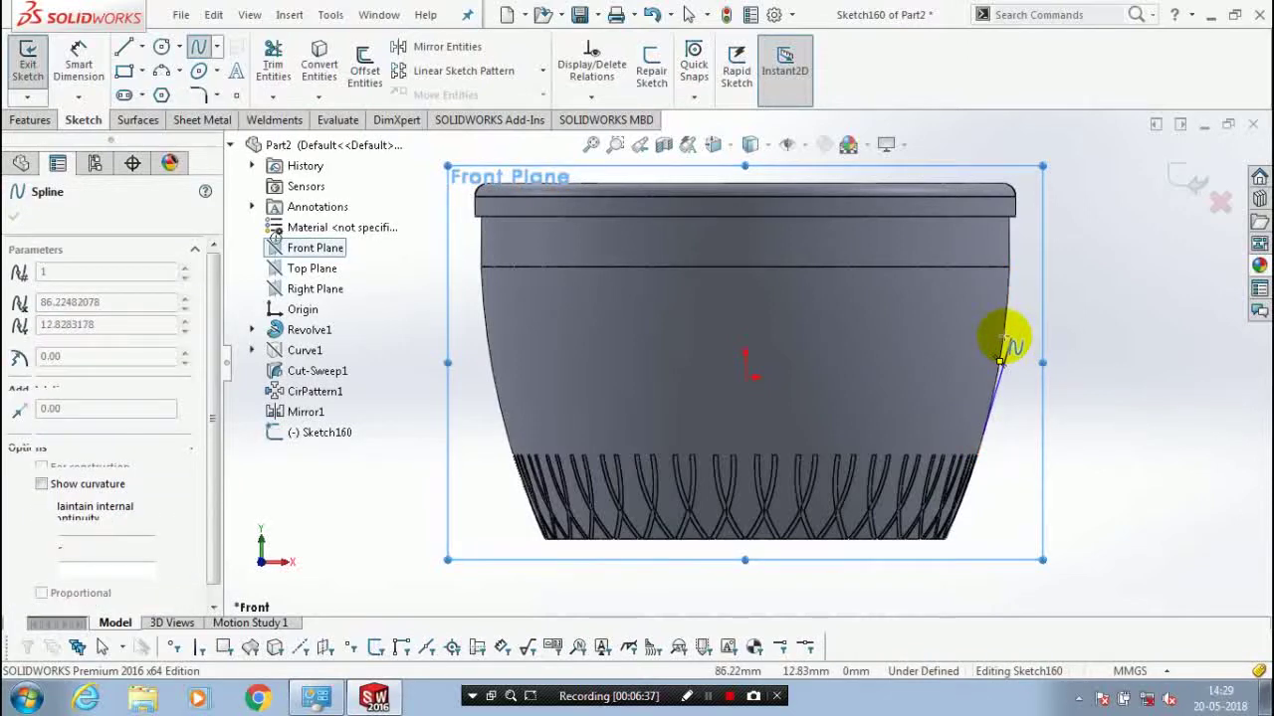
pyautogui.doubleClick(1000, 360)
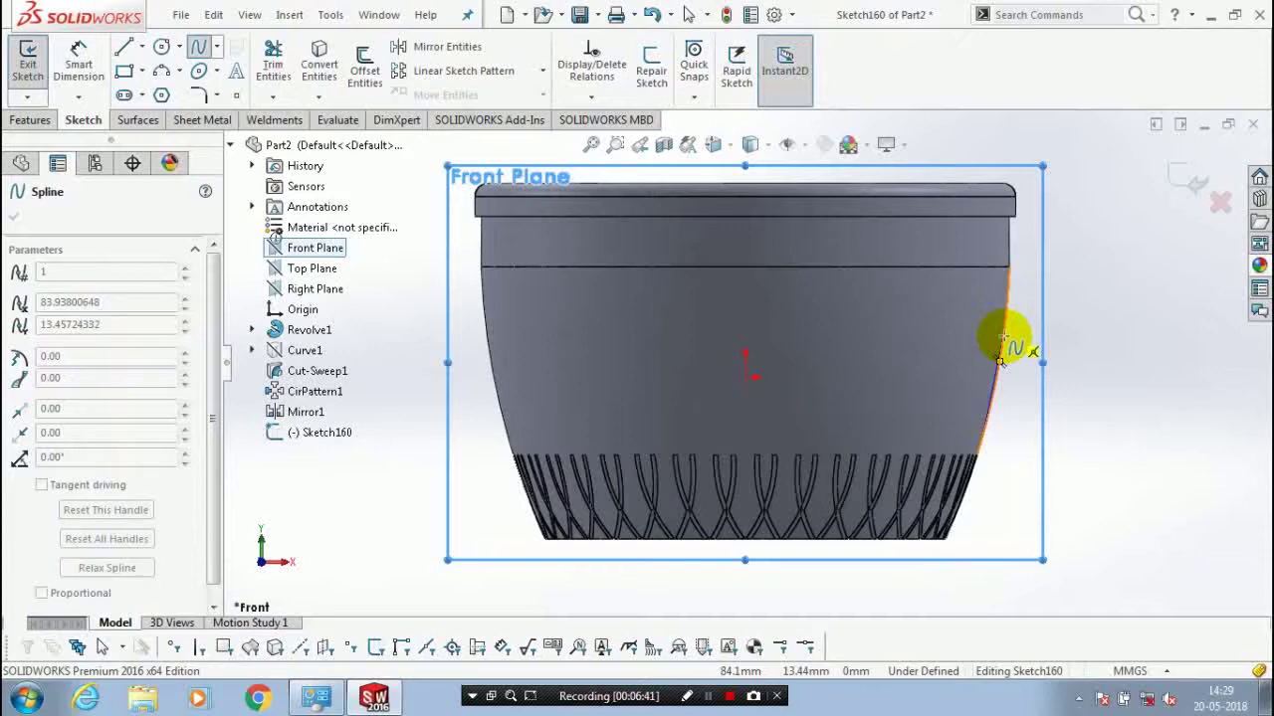
pyautogui.click(1003, 335)
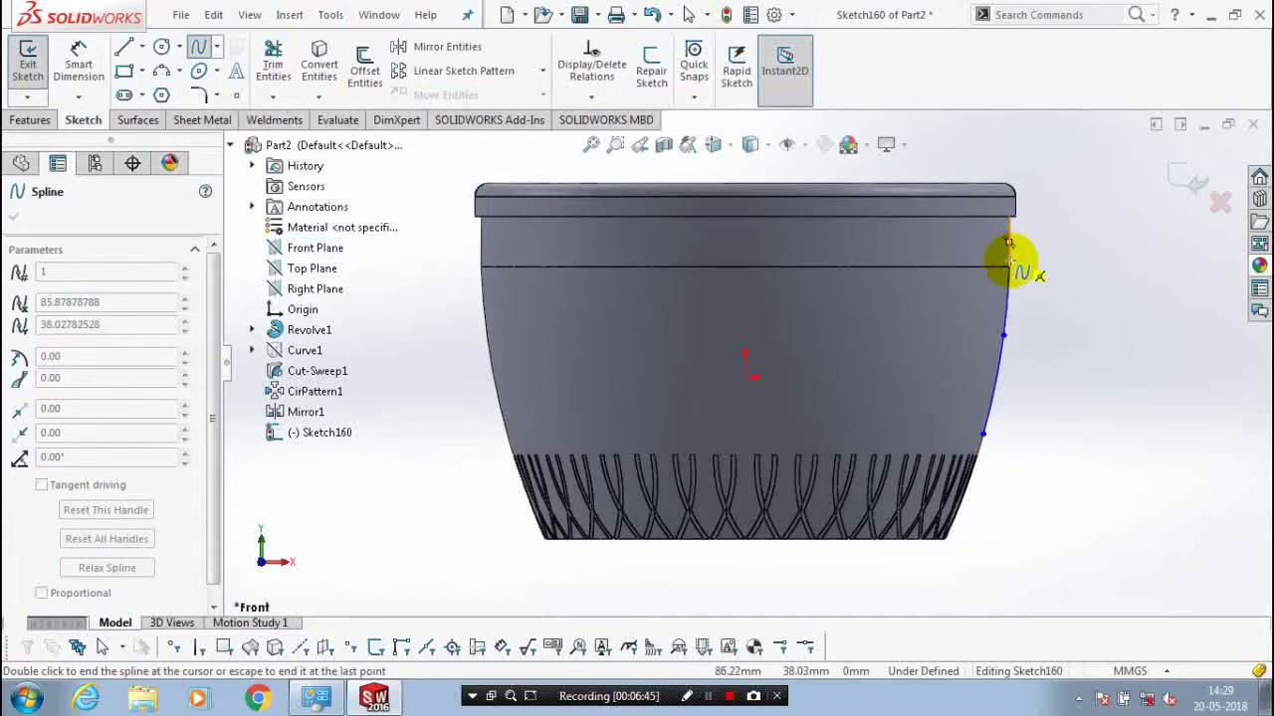
pyautogui.doubleClick(1009, 266)
pyautogui.press('Escape')
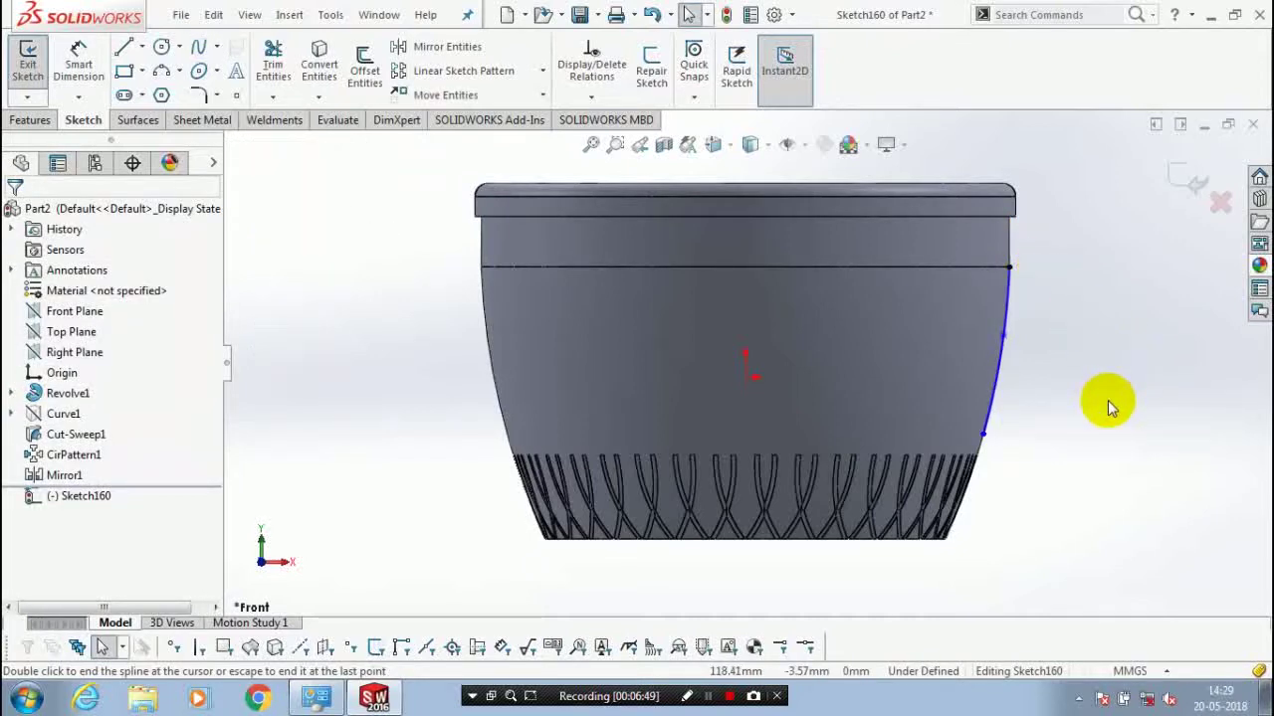
# Convert the spline on the pot's wall to construction geometry and finish the sketch
pyautogui.click(1001, 368)
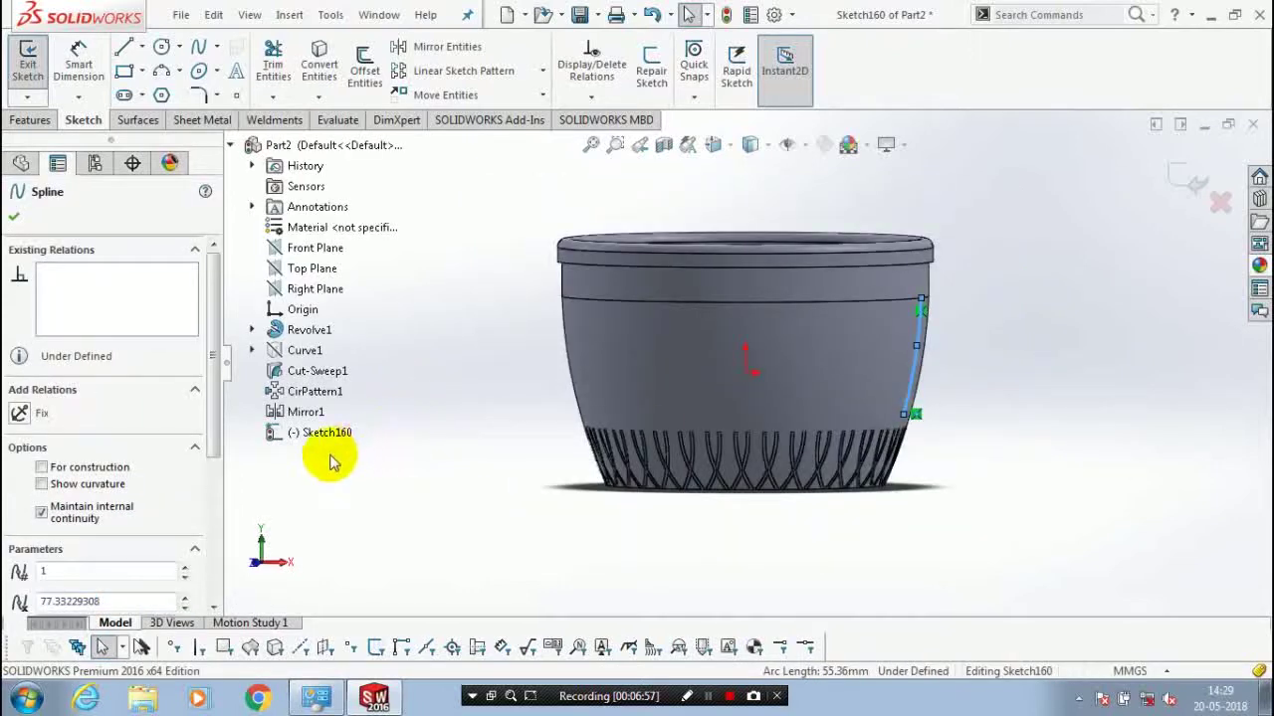
pyautogui.click(38, 301)
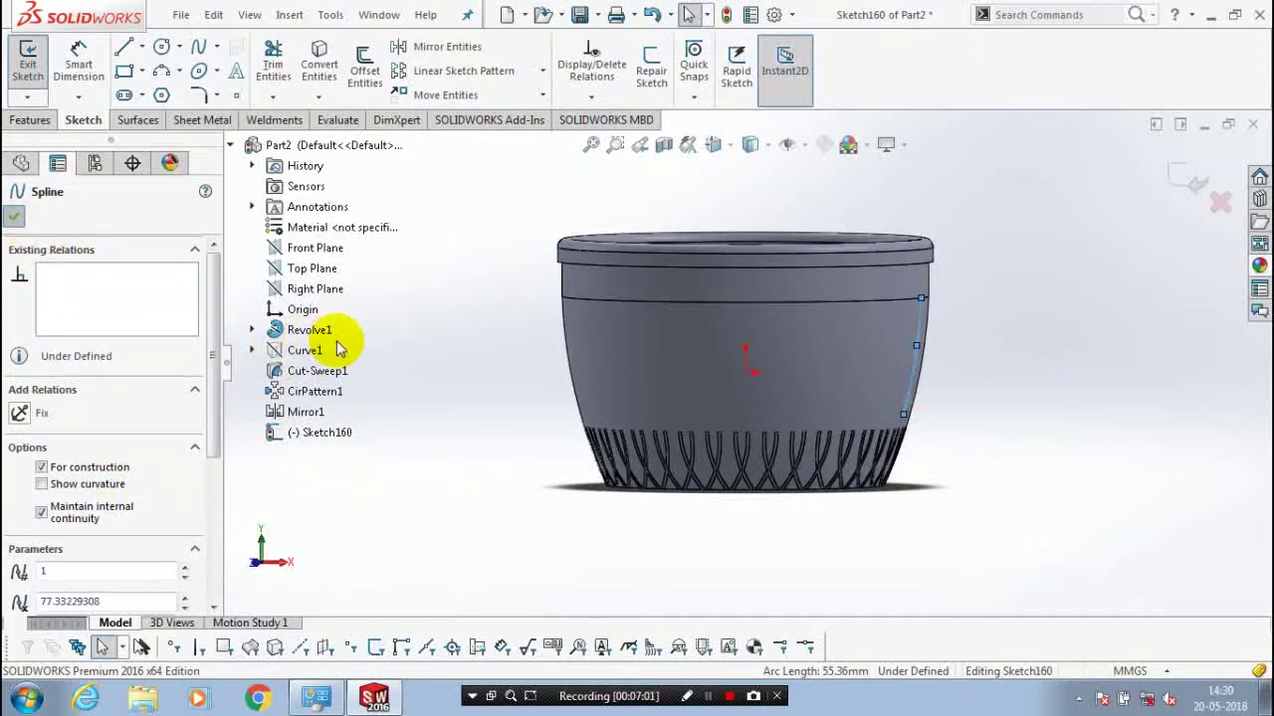
pyautogui.click(981, 335)
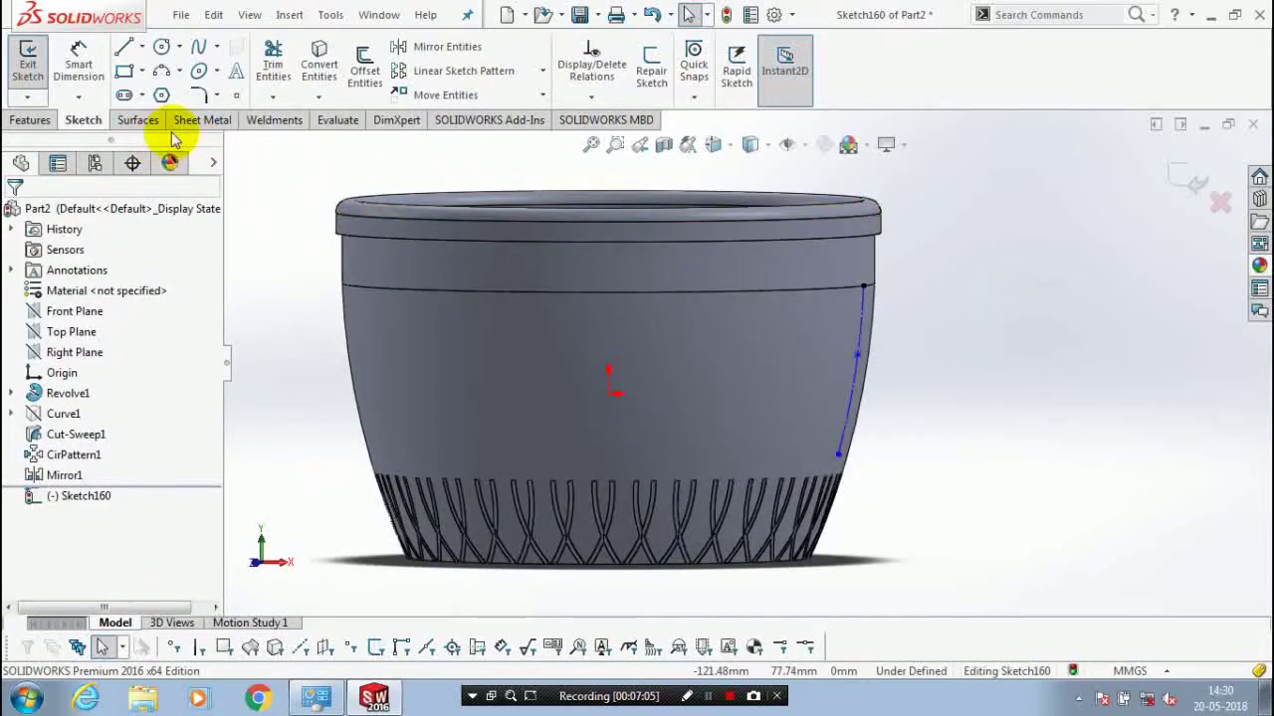
pyautogui.hotkey('ctrl', 'b')
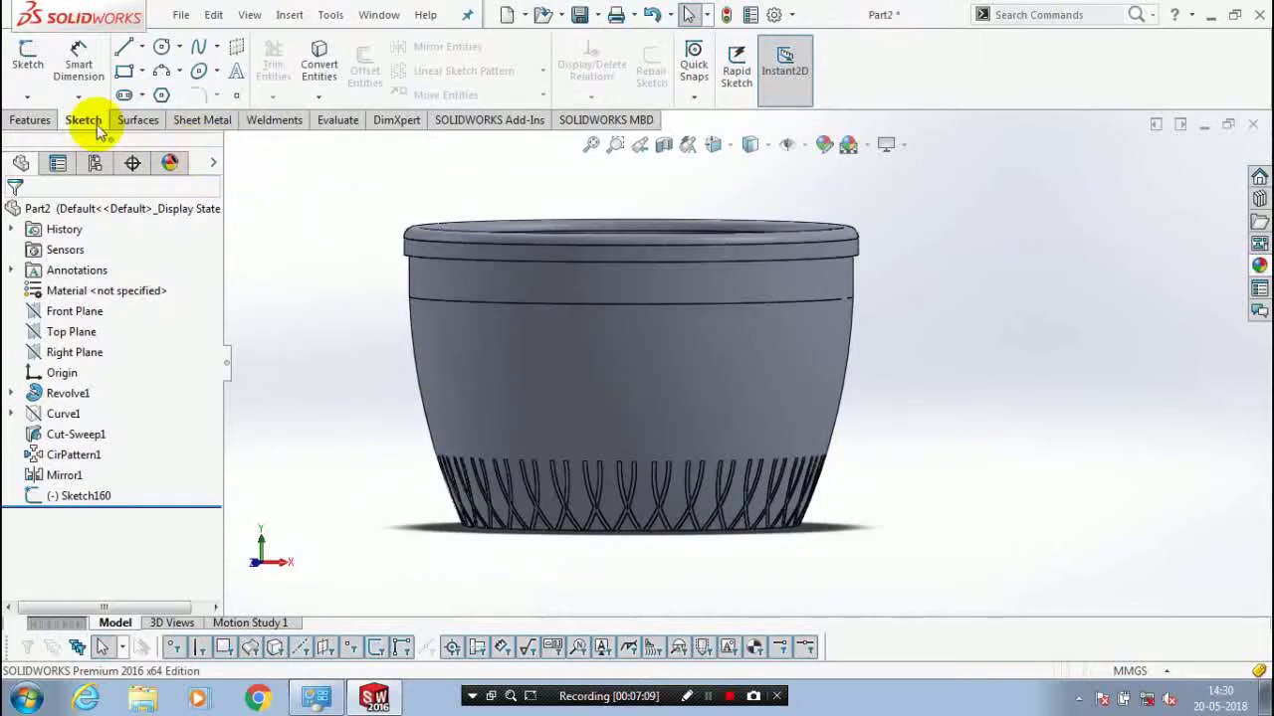
# Create a reference plane parallel to the Top Plane through the spline's upper endpoint
pyautogui.click(80, 334)
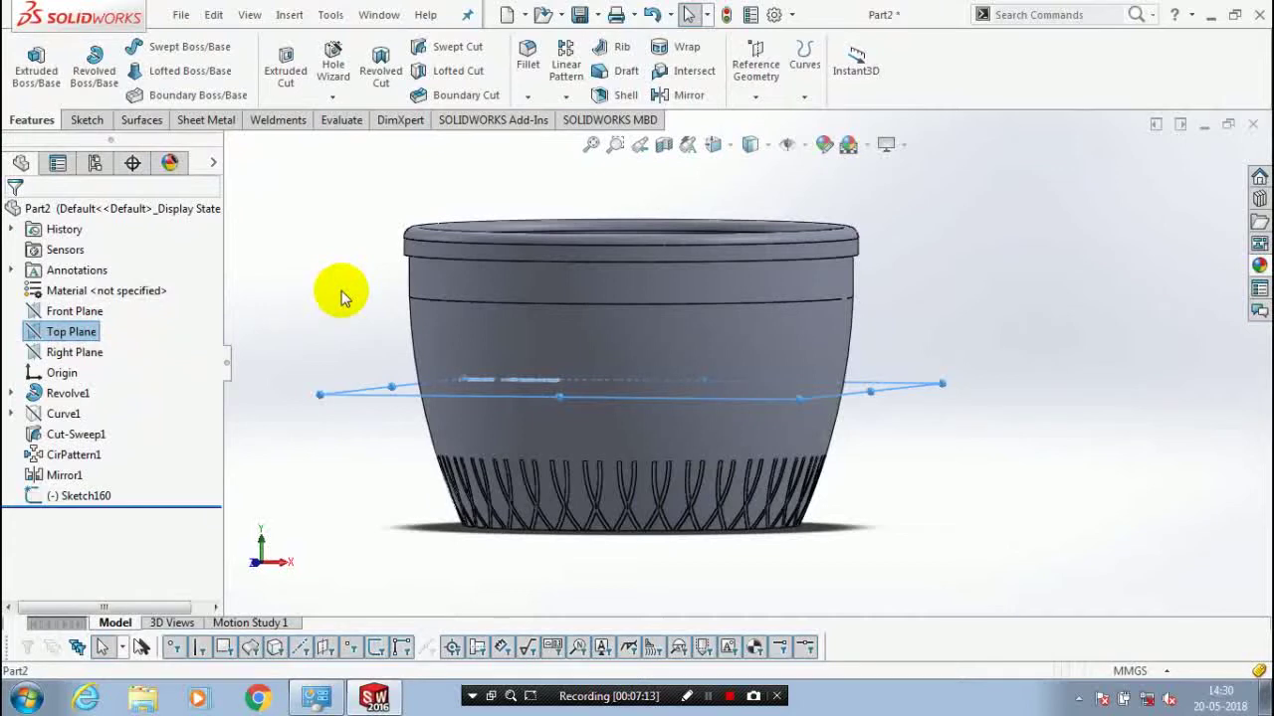
pyautogui.hotkey('ctrl', 'shift', 'p')
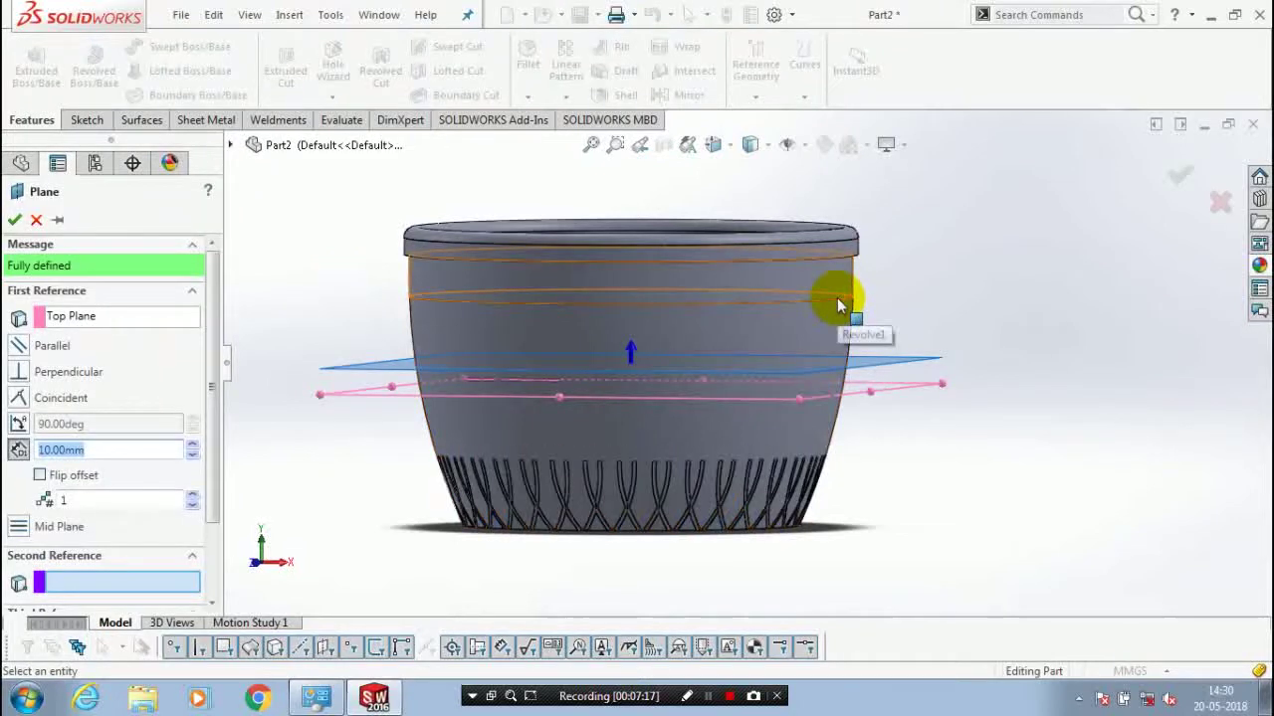
pyautogui.click(843, 303)
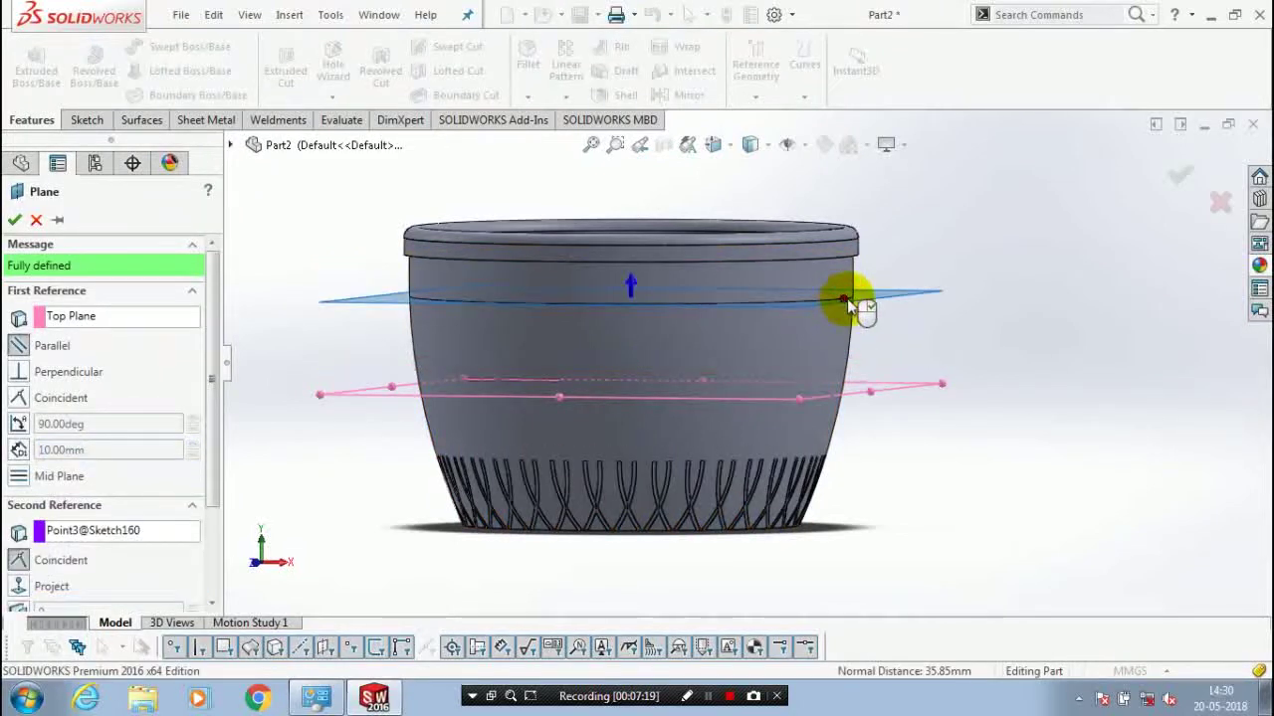
pyautogui.click(14, 218)
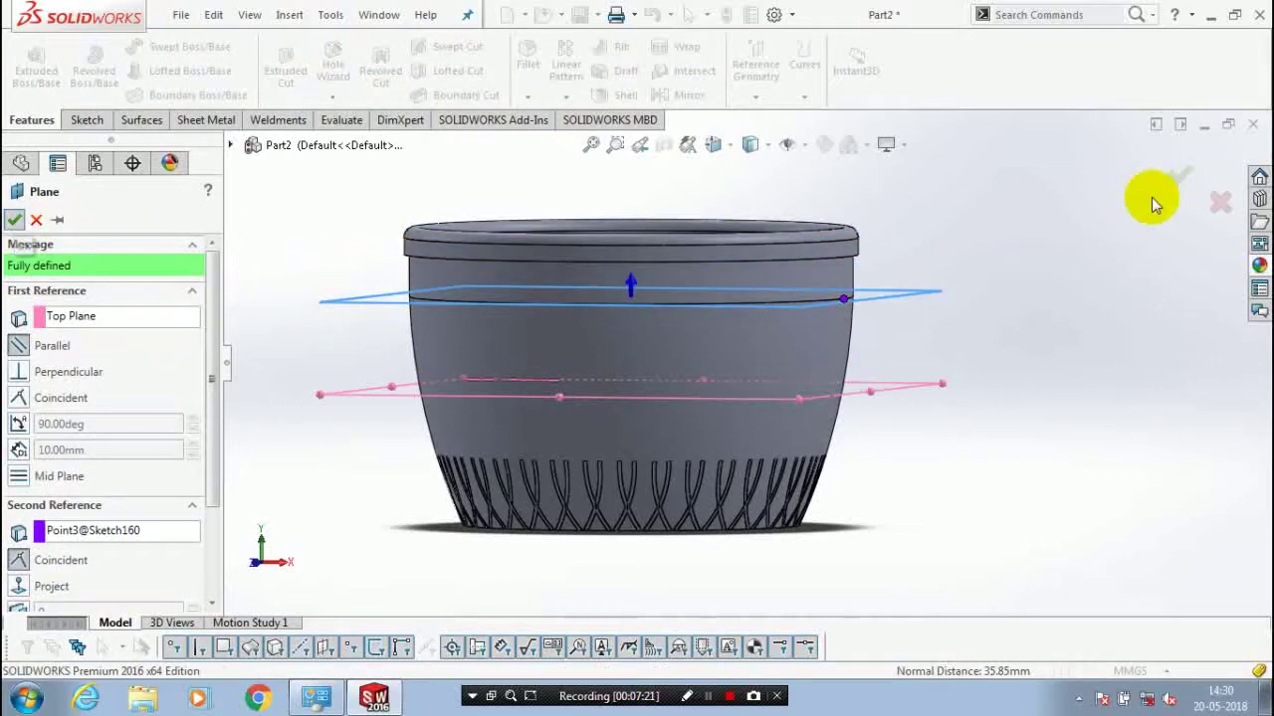
pyautogui.click(1177, 177)
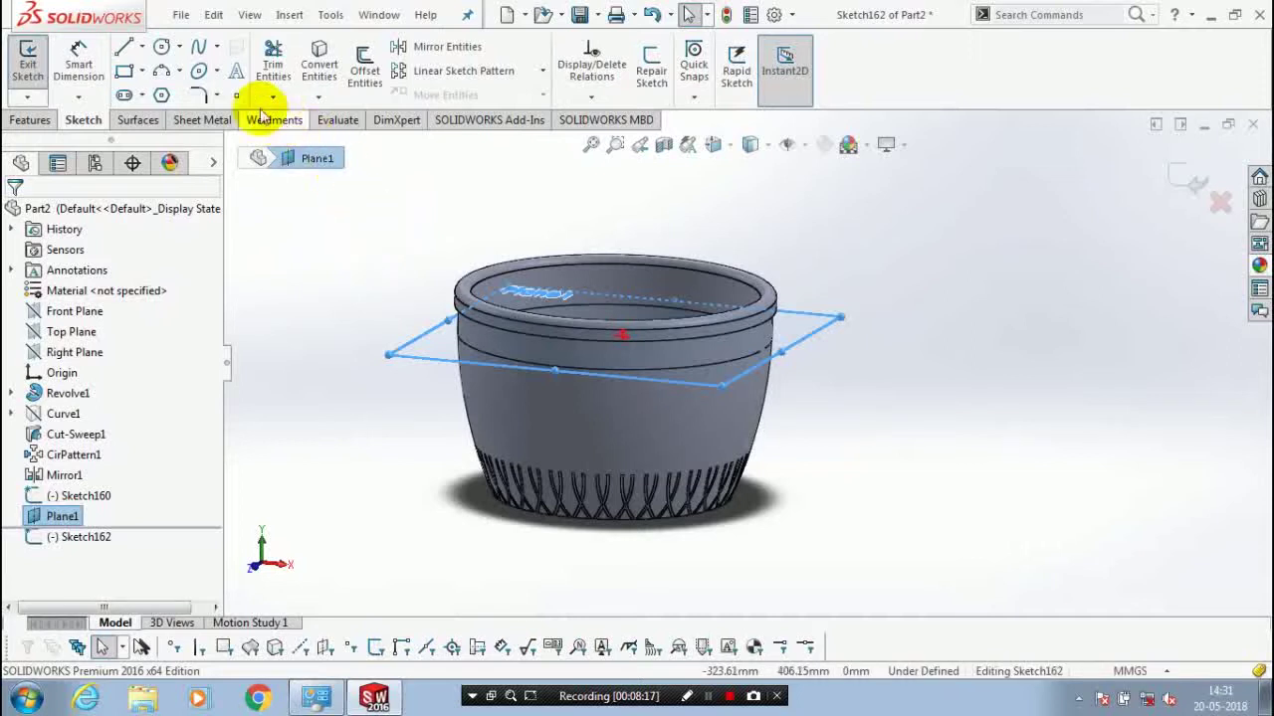
# Sketch a point on the new plane coincident with the spline's upper endpoint and finish the sketch
pyautogui.click(236, 94)
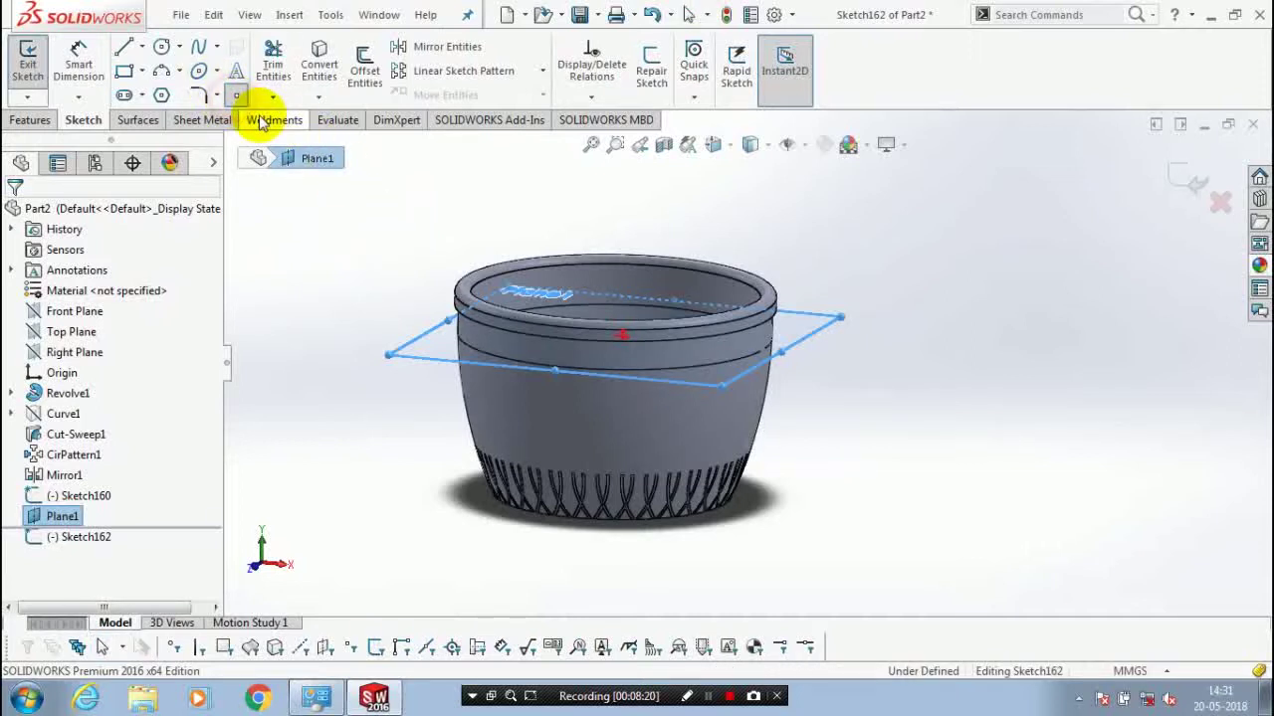
pyautogui.scroll(-5, 766, 353)
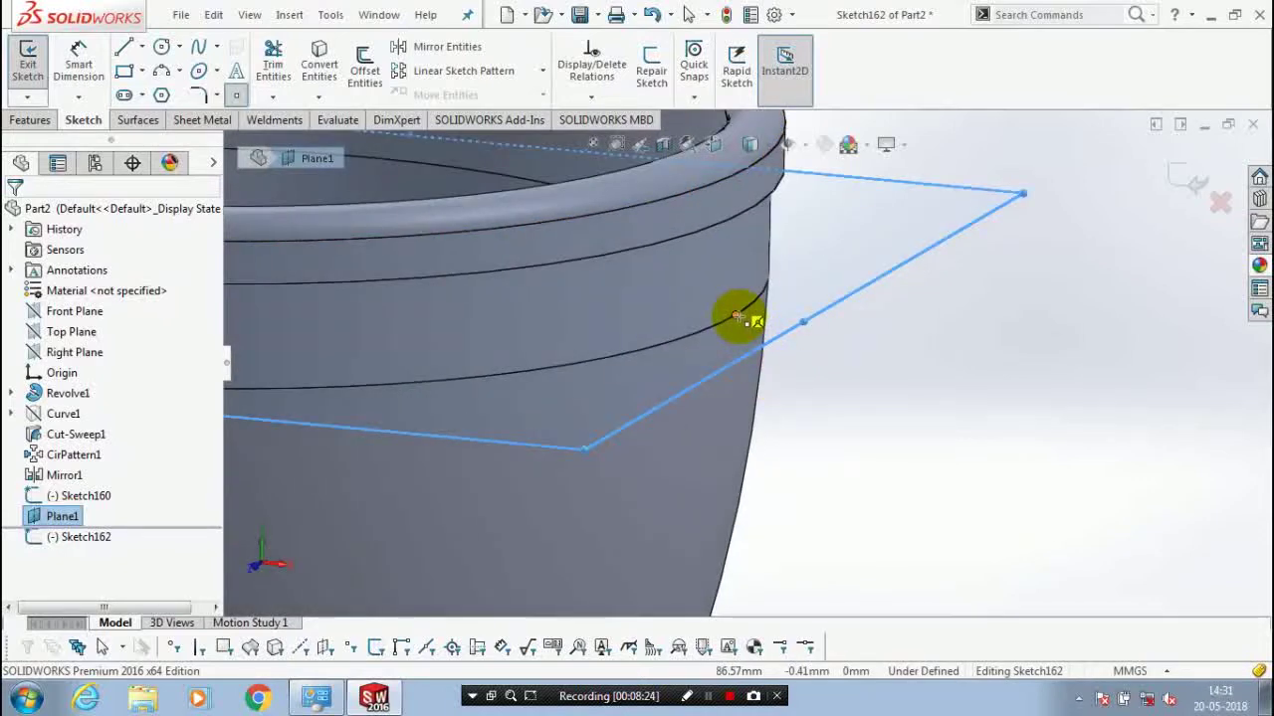
pyautogui.click(737, 316)
pyautogui.press('f')
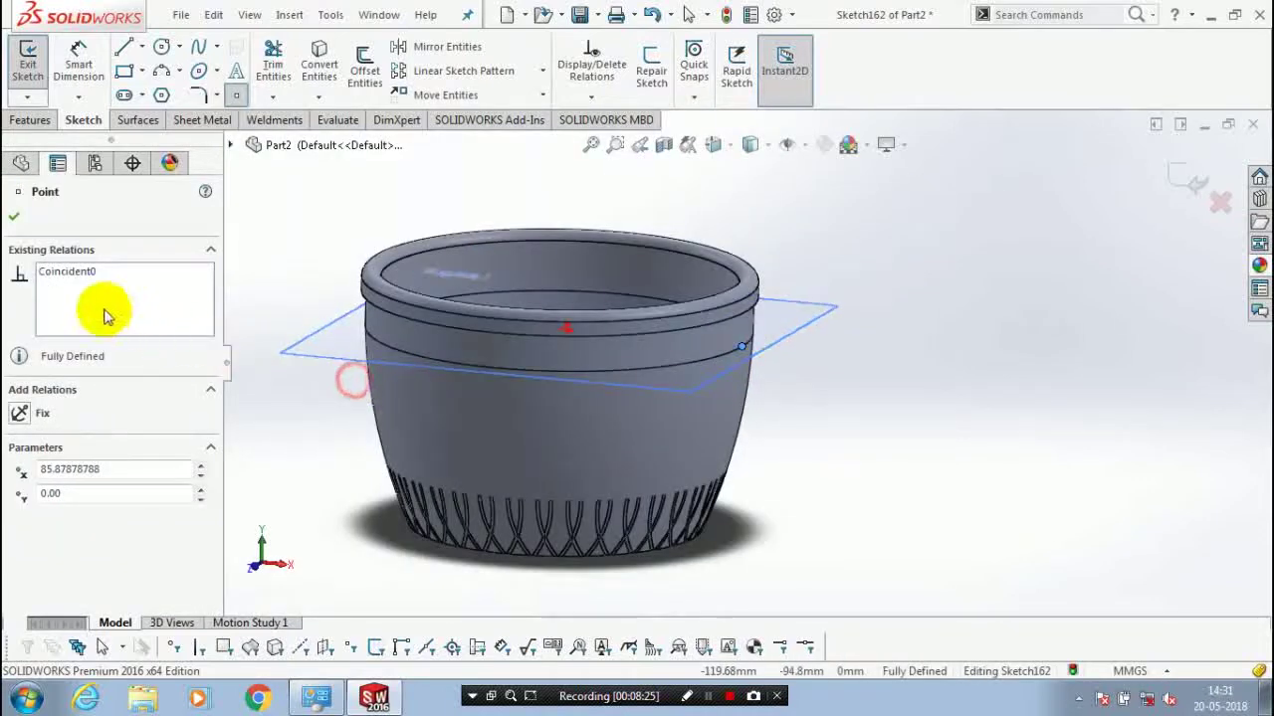
pyautogui.click(14, 217)
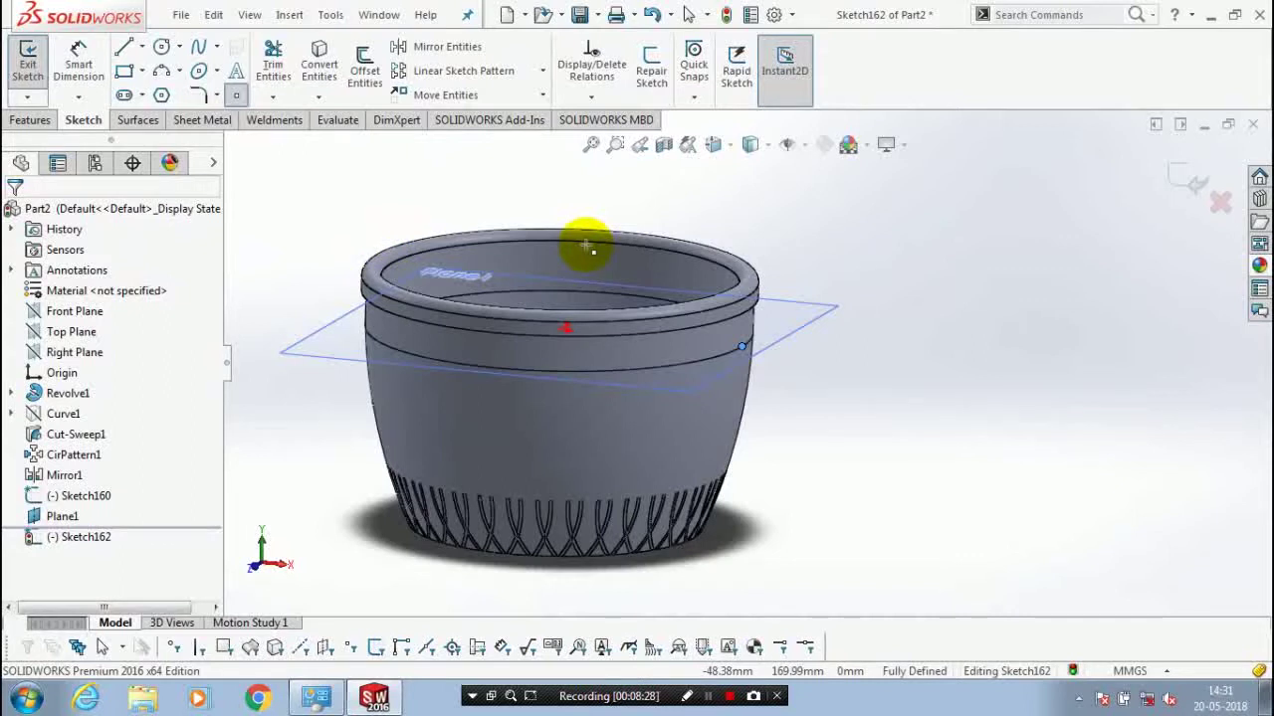
pyautogui.click(1194, 182)
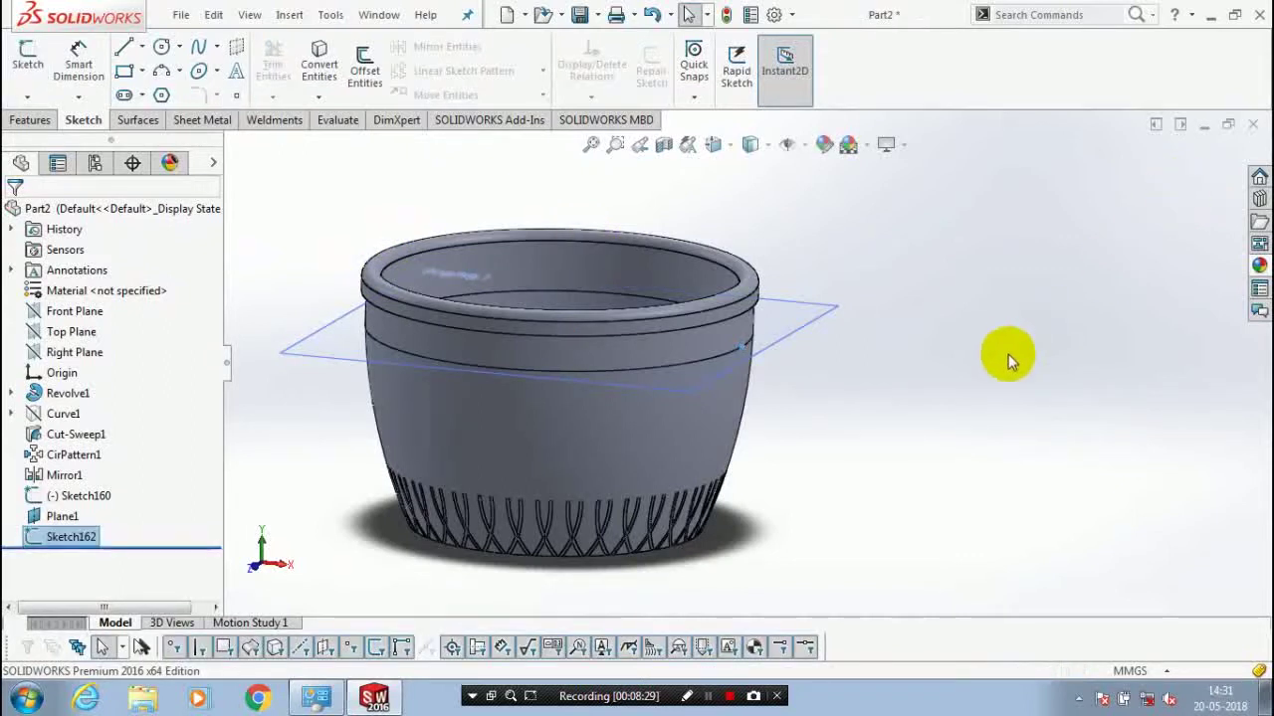
# Create a second reference plane parallel to the upper one through the spline's lower endpoint
pyautogui.press('f')
pyautogui.click(796, 332)
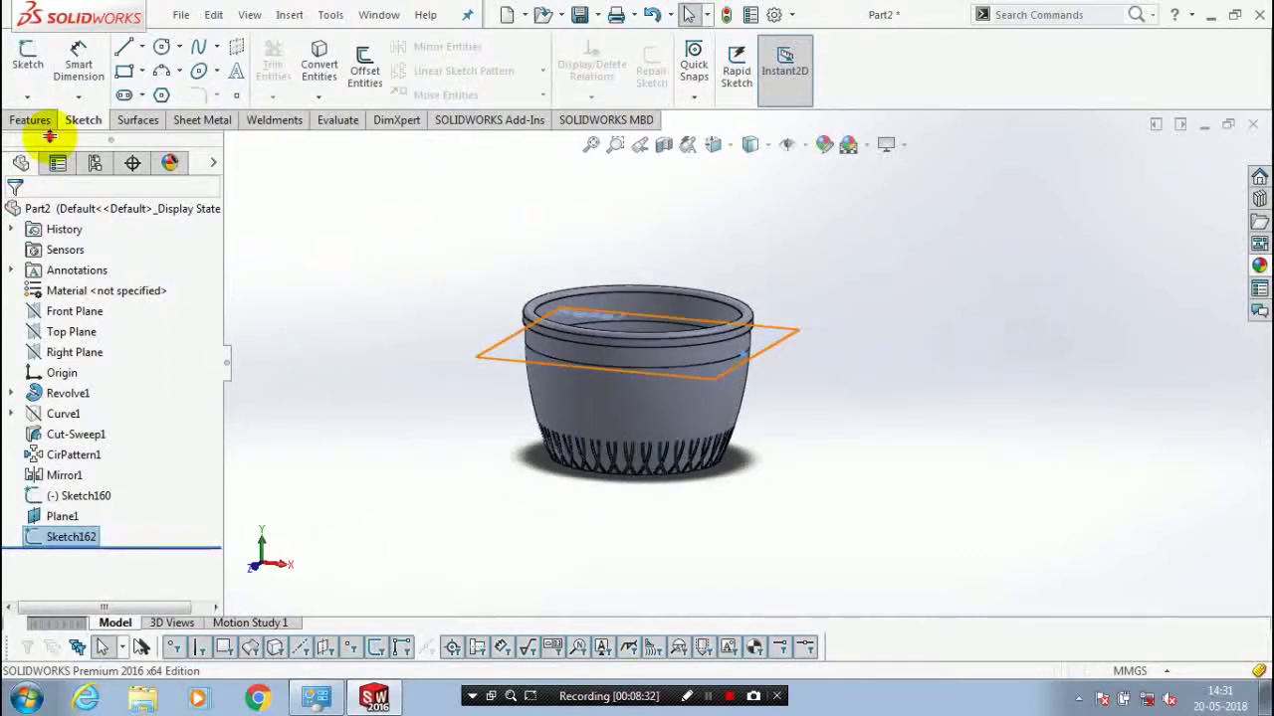
pyautogui.click(29, 121)
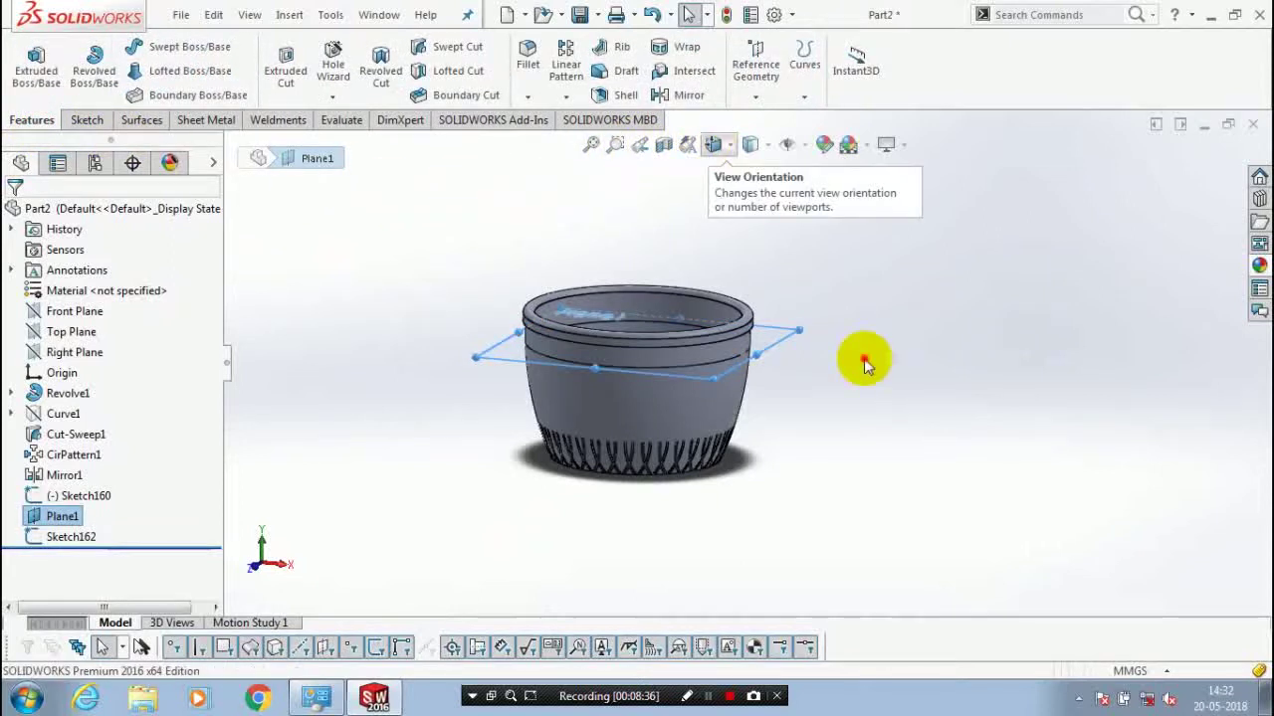
pyautogui.moveTo(864, 358); pyautogui.dragTo(842, 412, button='right')
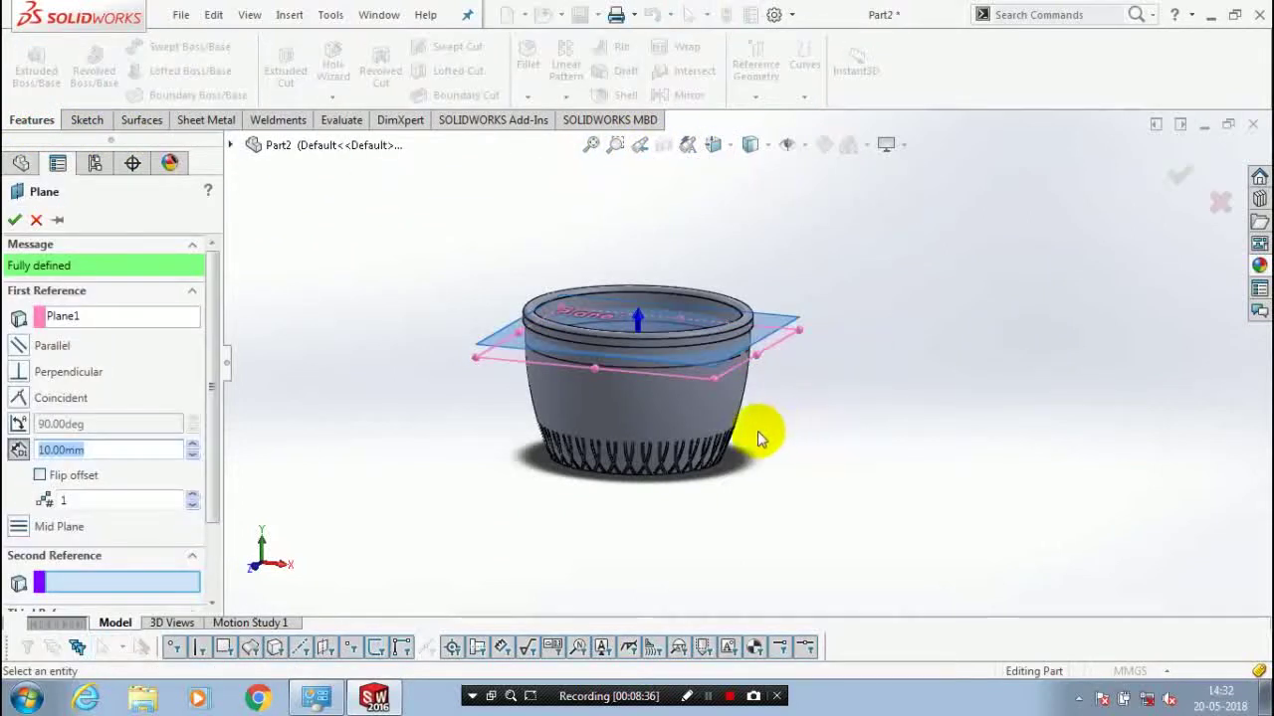
pyautogui.click(15, 220)
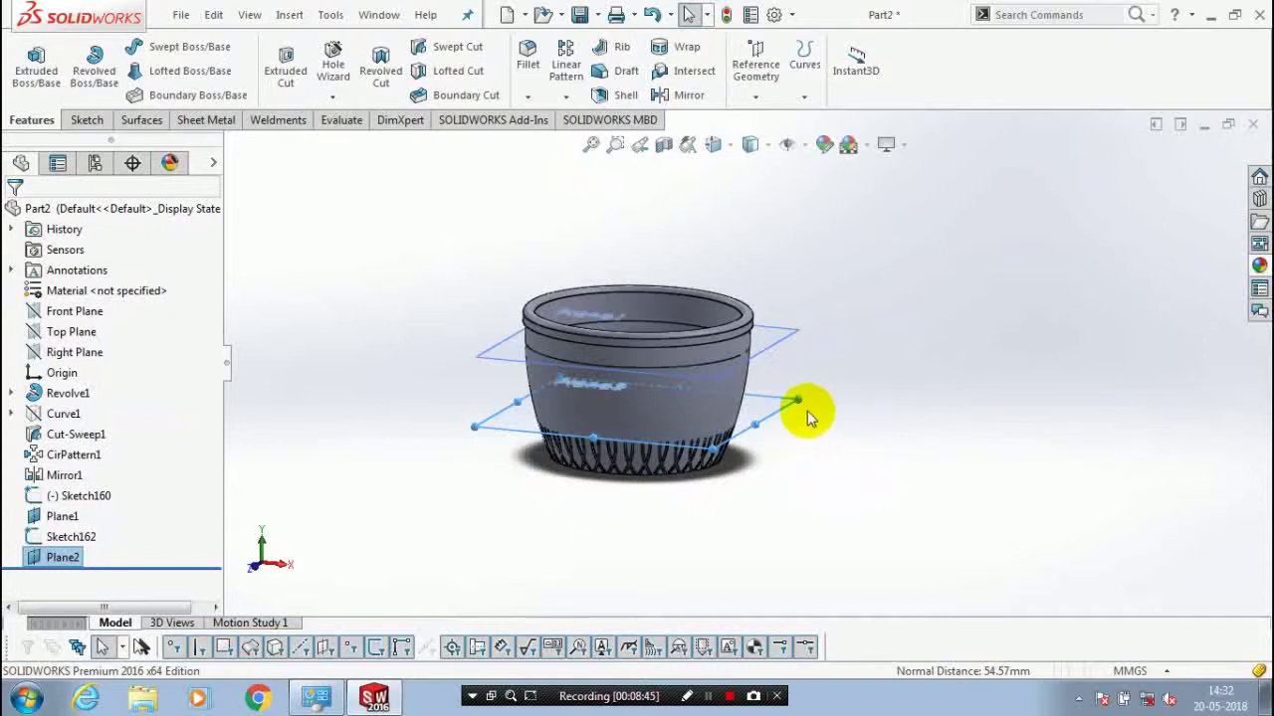
# Sketch a circle of about 9.4 mm radius on the lower reference plane, near the spline's lower end at the pot's wall
pyautogui.scroll(-2, 723, 334)
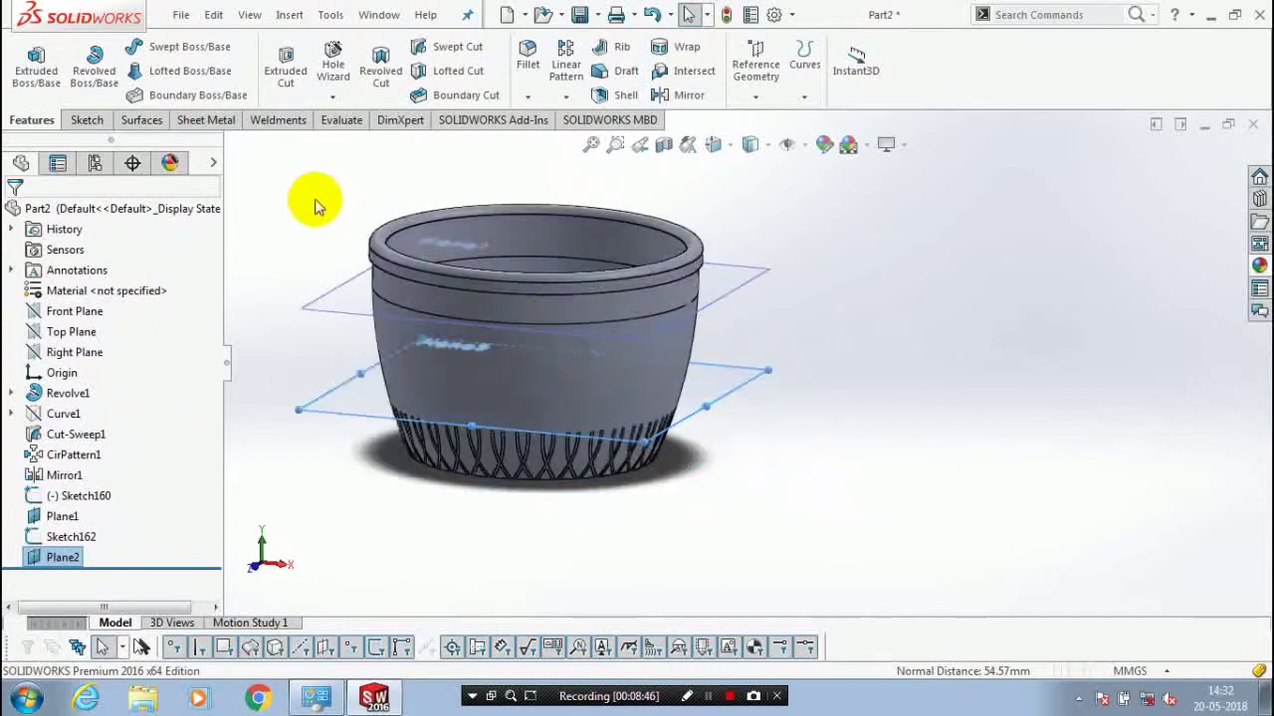
pyautogui.click(86, 119)
pyautogui.click(161, 47)
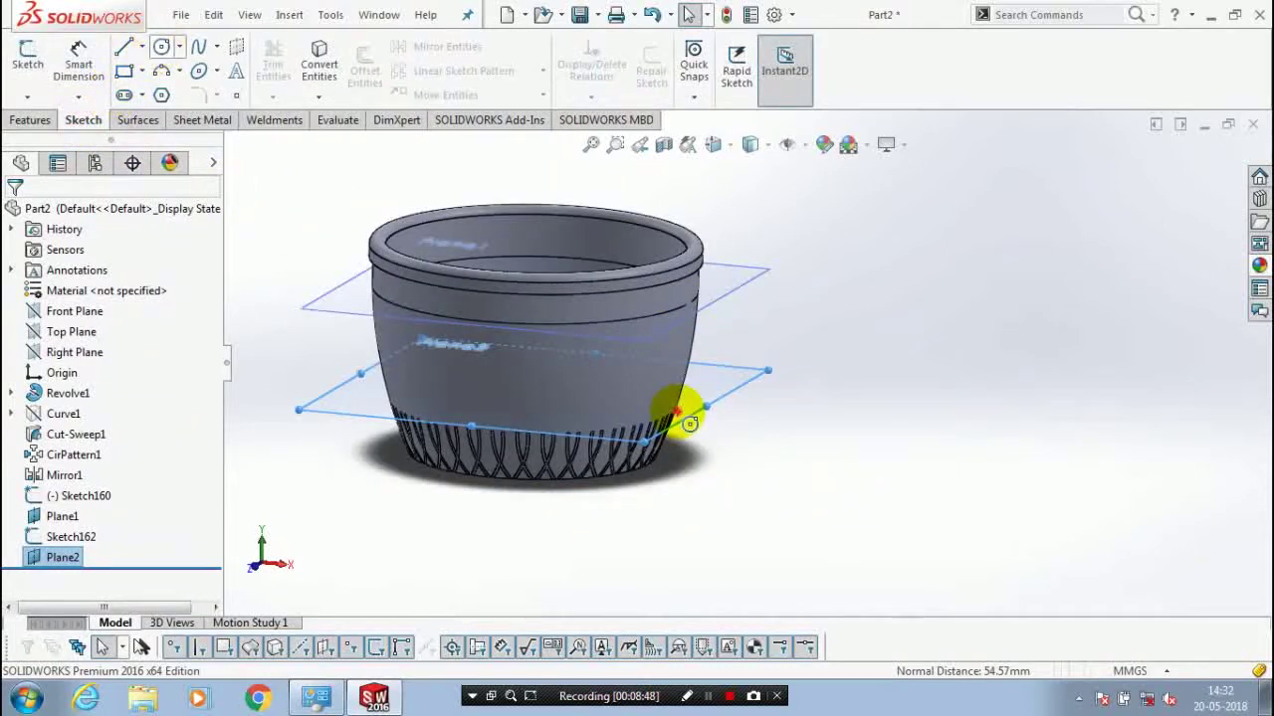
pyautogui.click(689, 423)
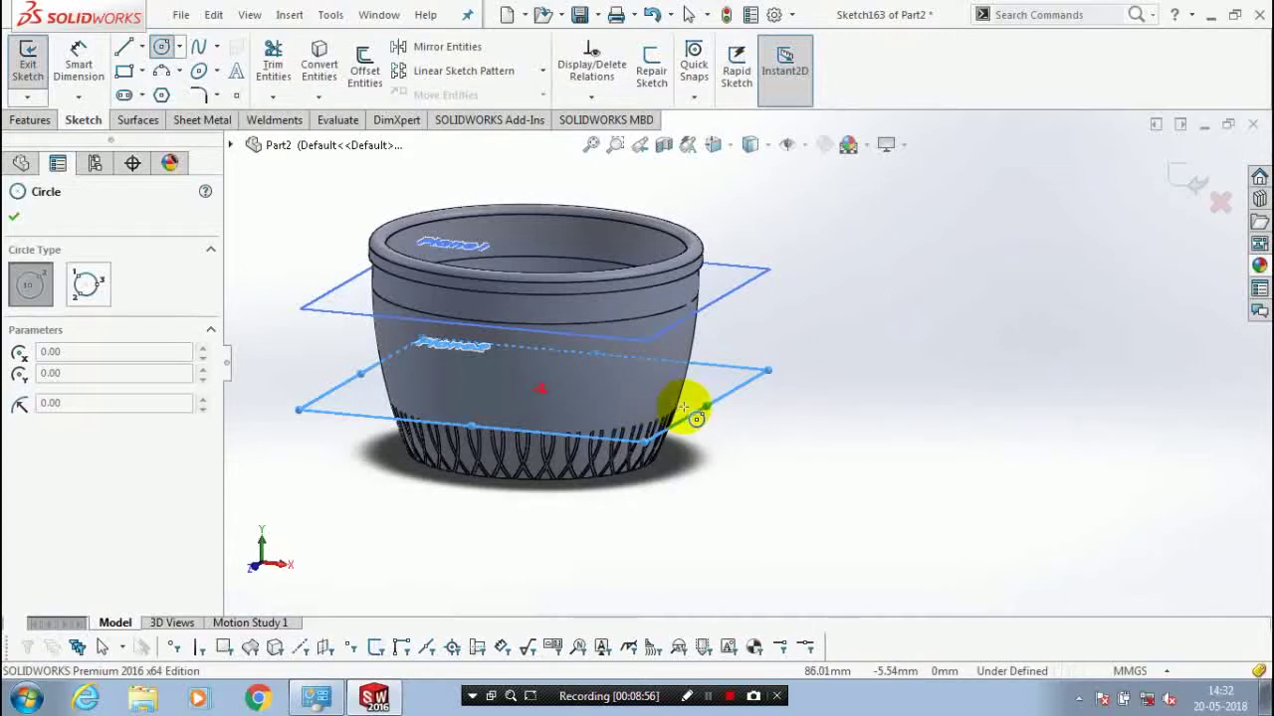
pyautogui.click(682, 407)
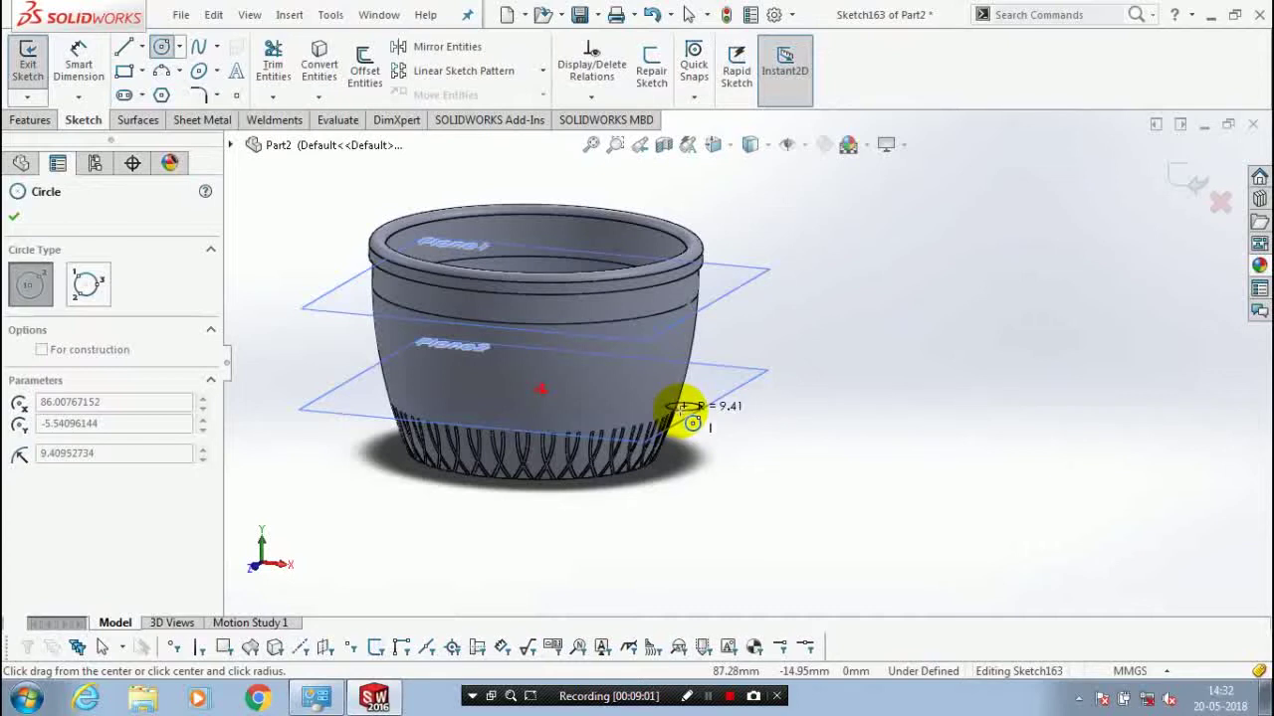
pyautogui.click(694, 407)
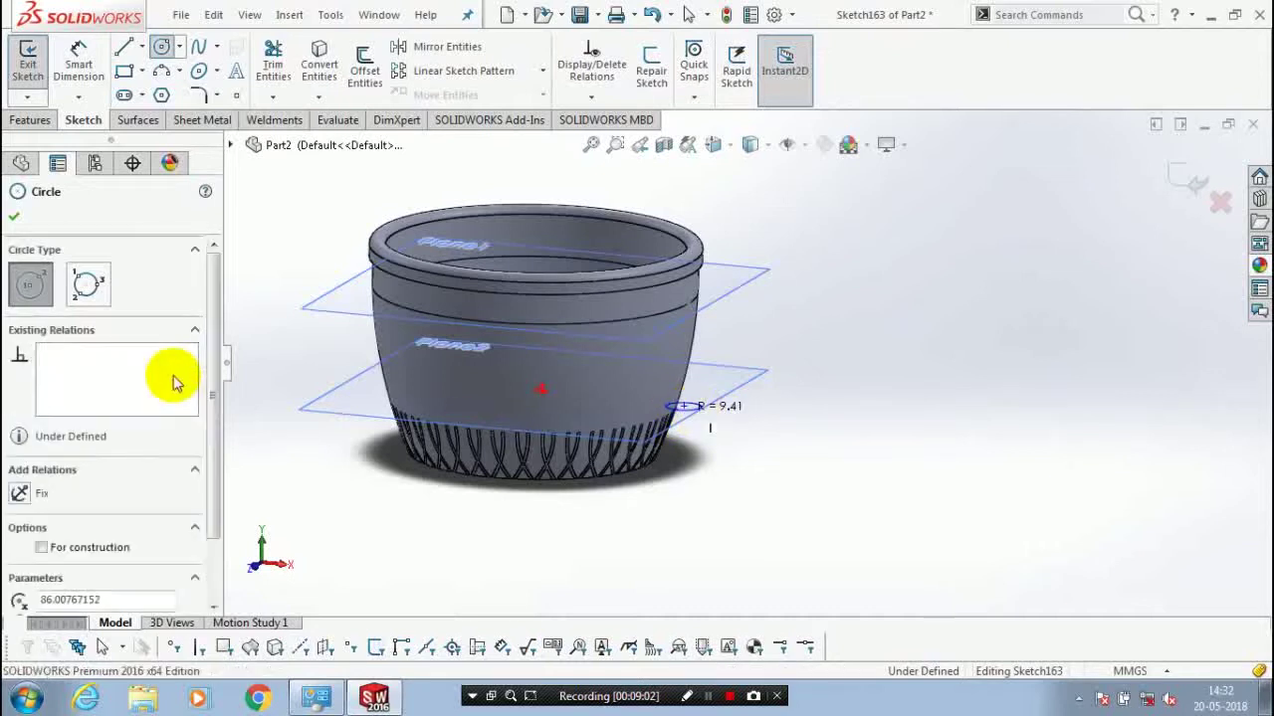
pyautogui.click(14, 219)
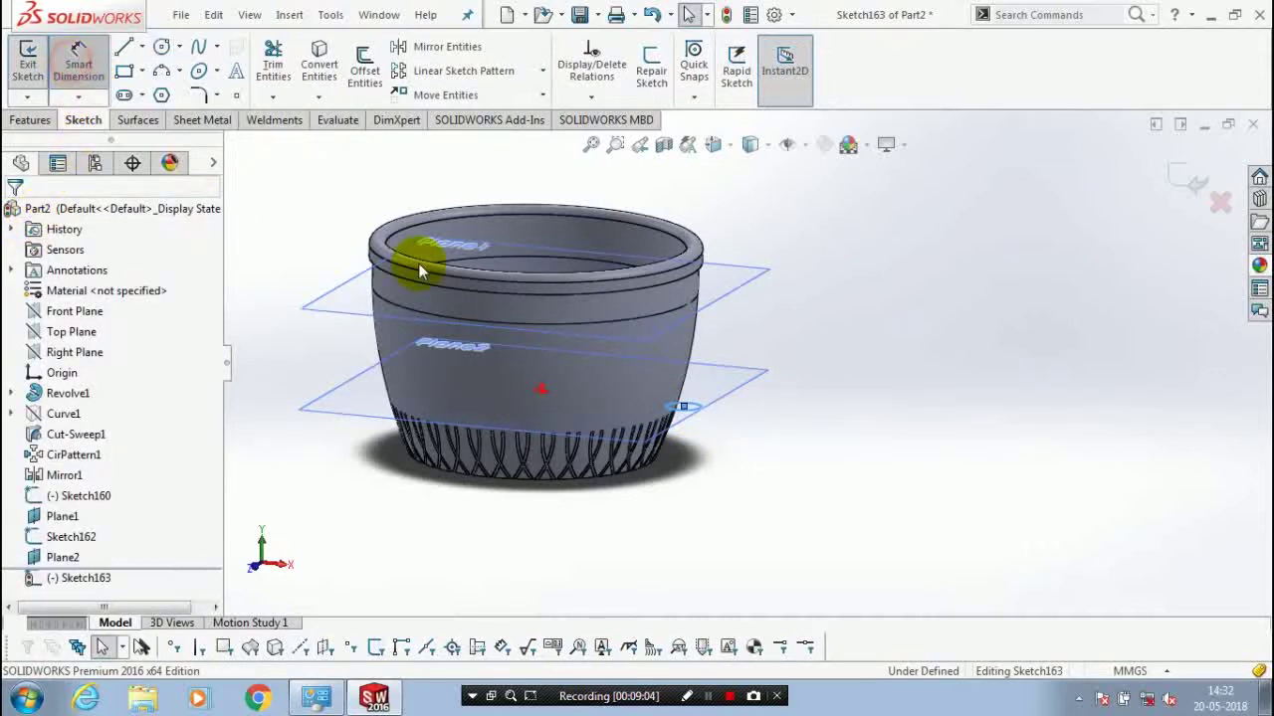
# Dimension the circle on the lower reference plane to a 20 mm diameter and finish the sketch
pyautogui.click(683, 407)
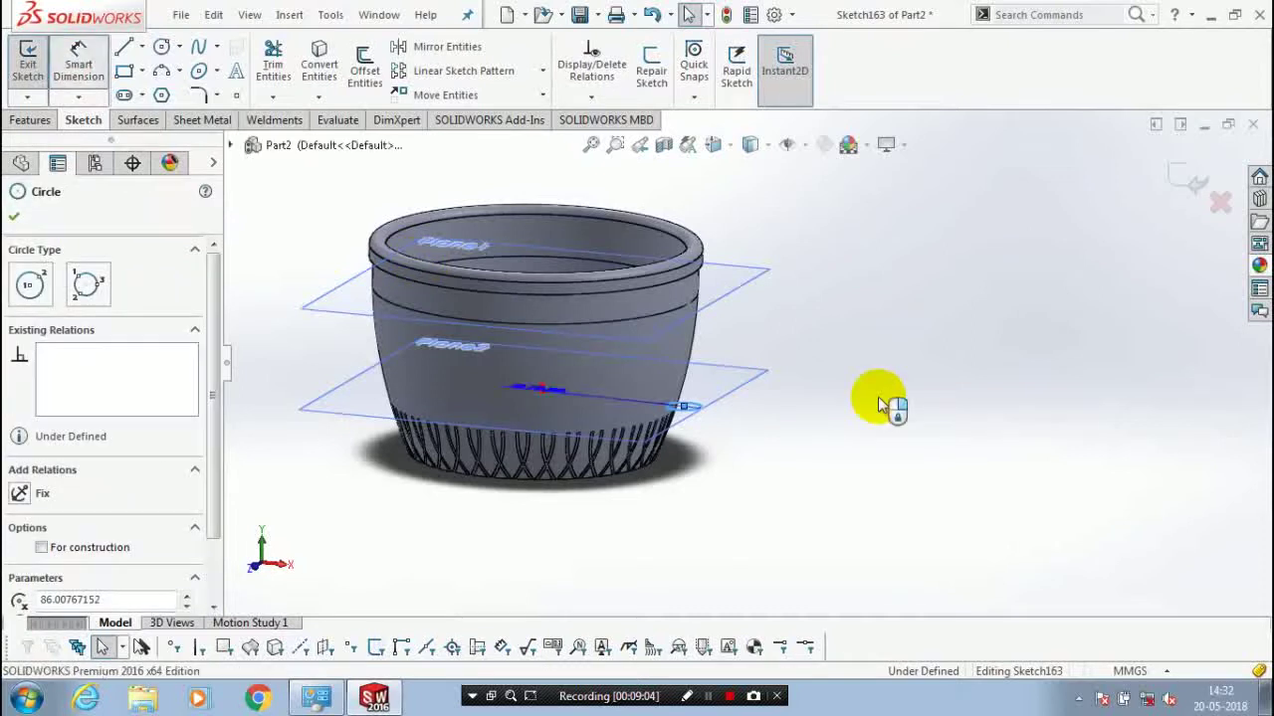
pyautogui.click(779, 445)
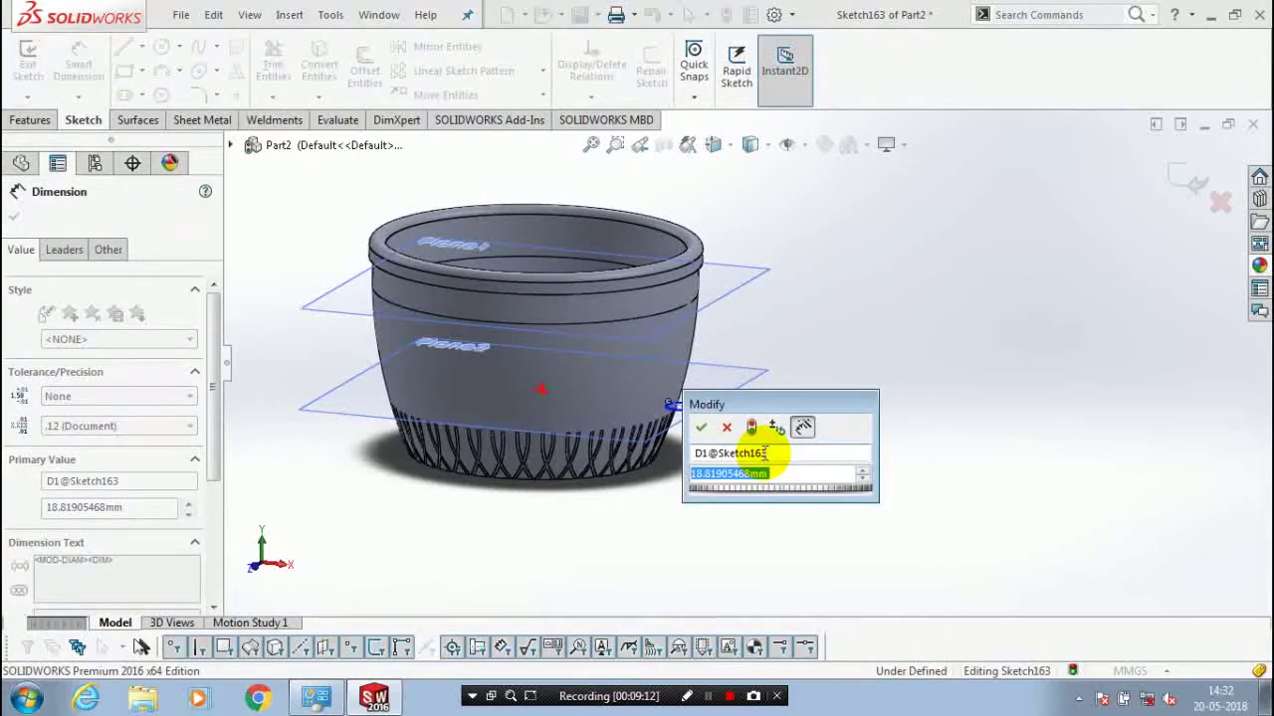
pyautogui.write('15')
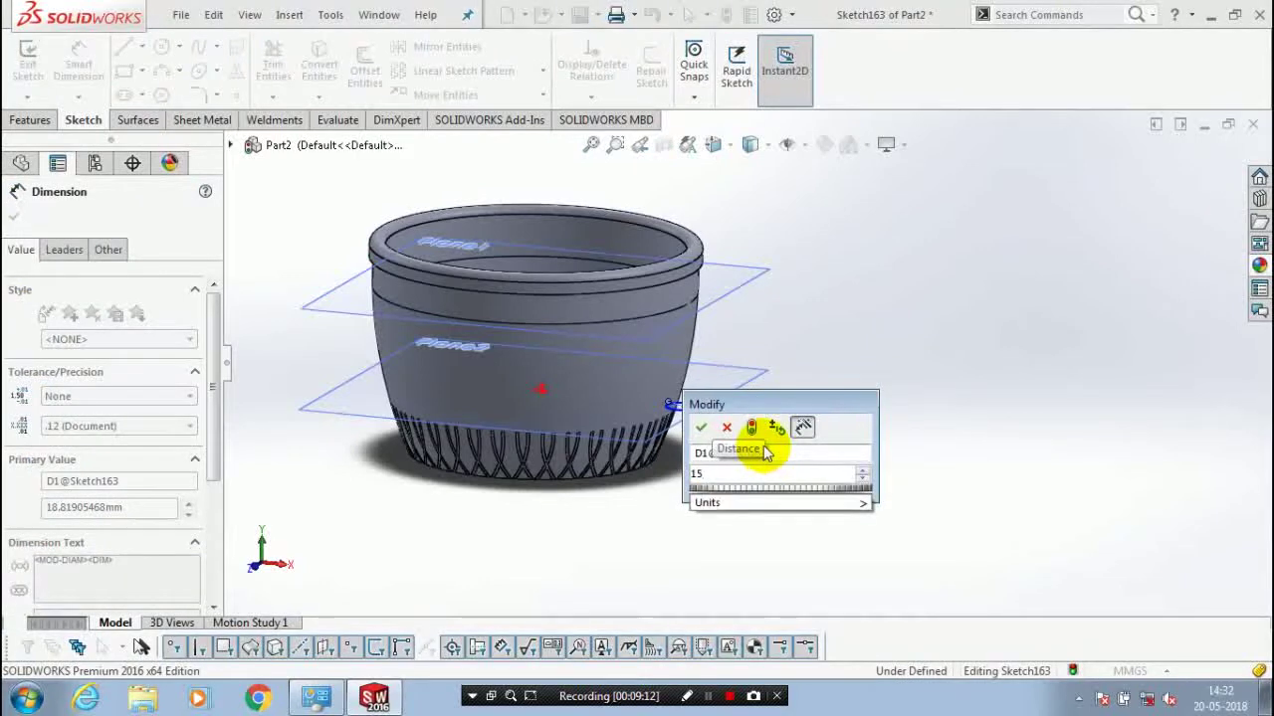
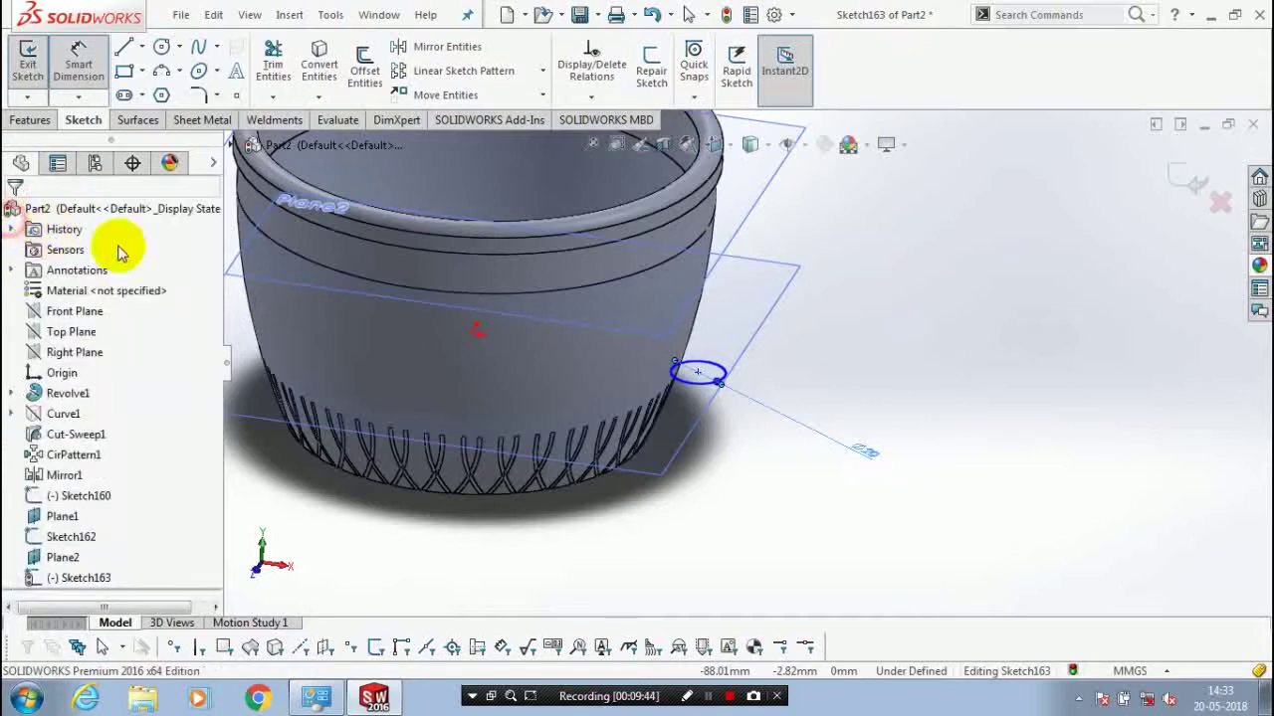
pyautogui.click(1175, 177)
# Hide the upper and lower reference planes around the pot
pyautogui.scroll(3, 769, 254)
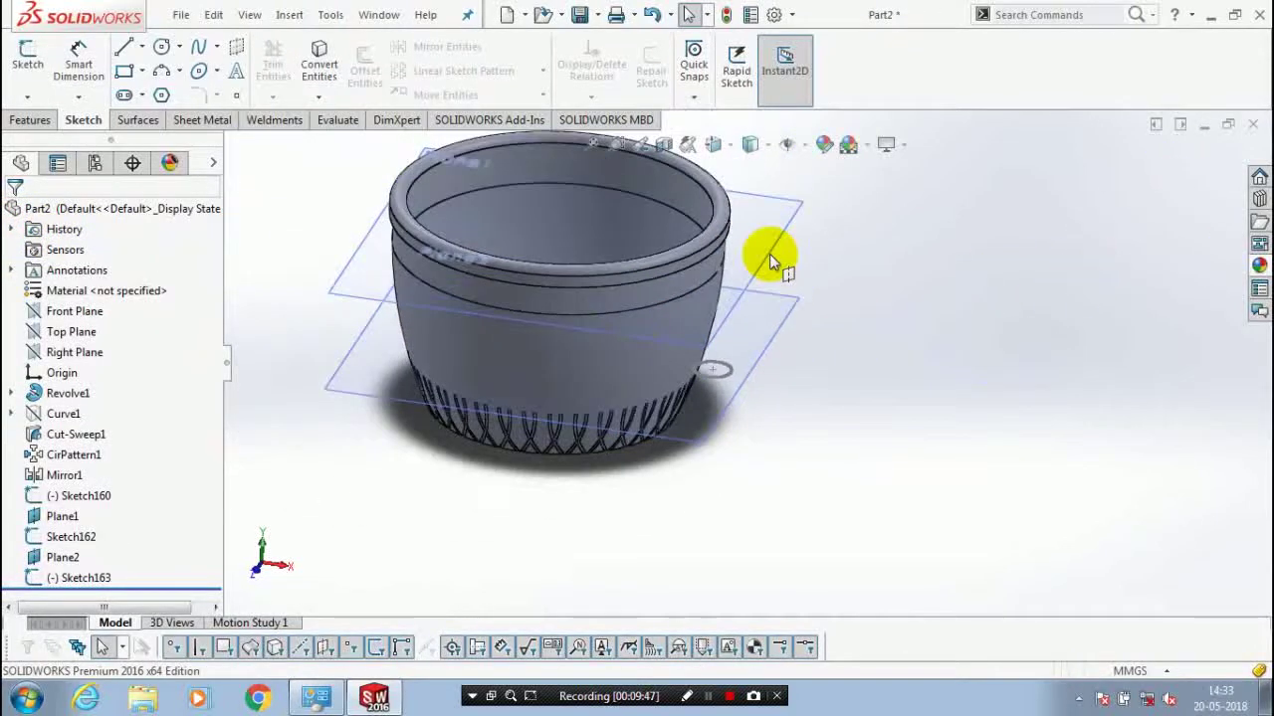
pyautogui.rightClick(771, 258)
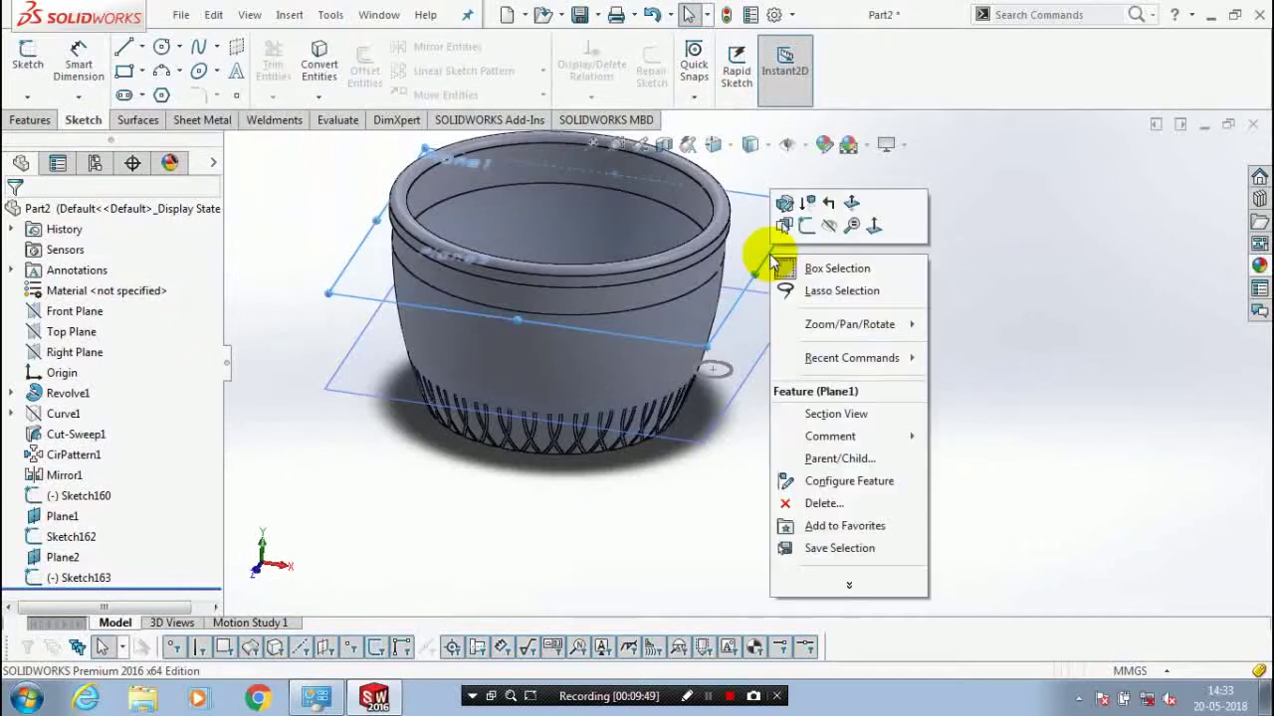
pyautogui.click(819, 224)
pyautogui.click(838, 340)
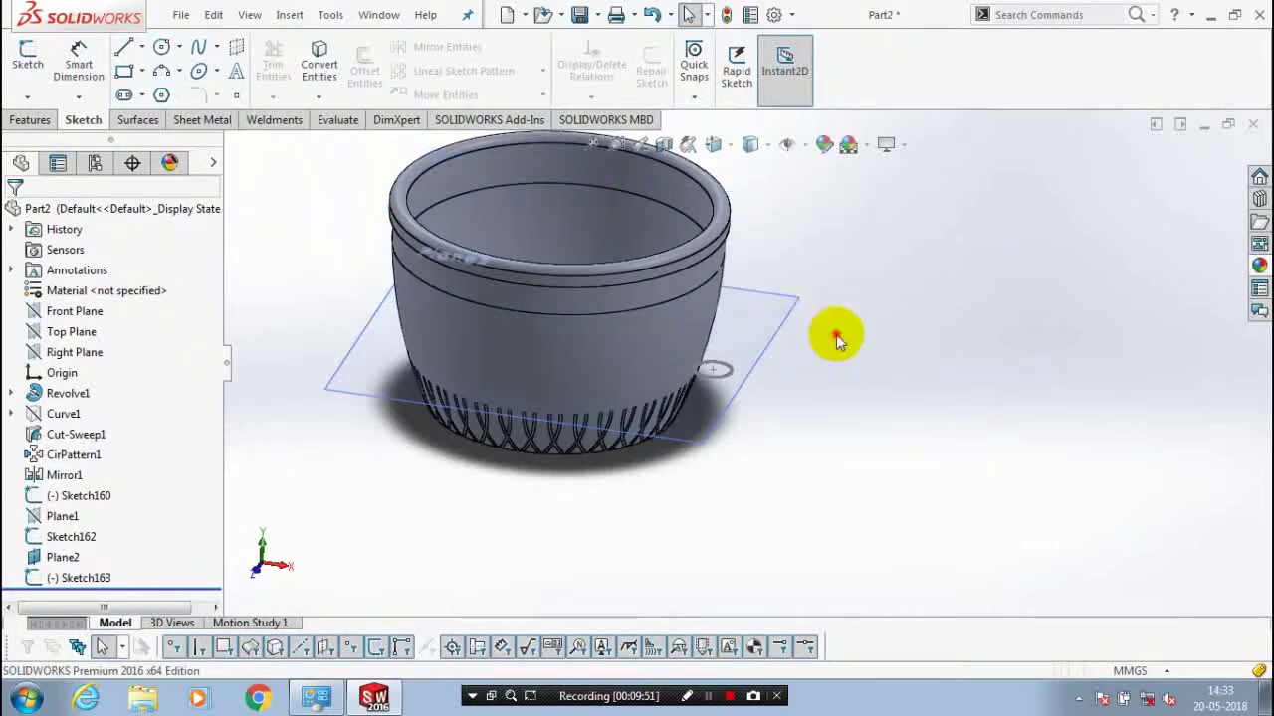
pyautogui.scroll(1, 836, 334)
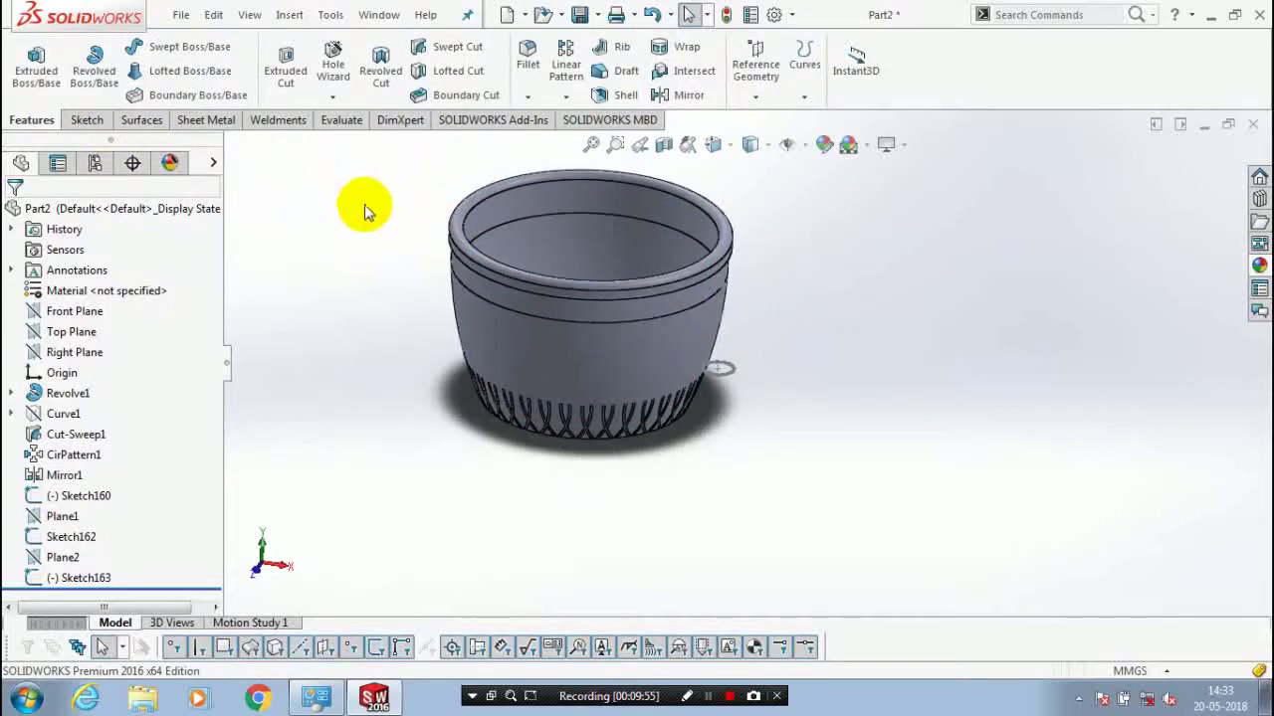
pyautogui.scroll(-1, 654, 196)
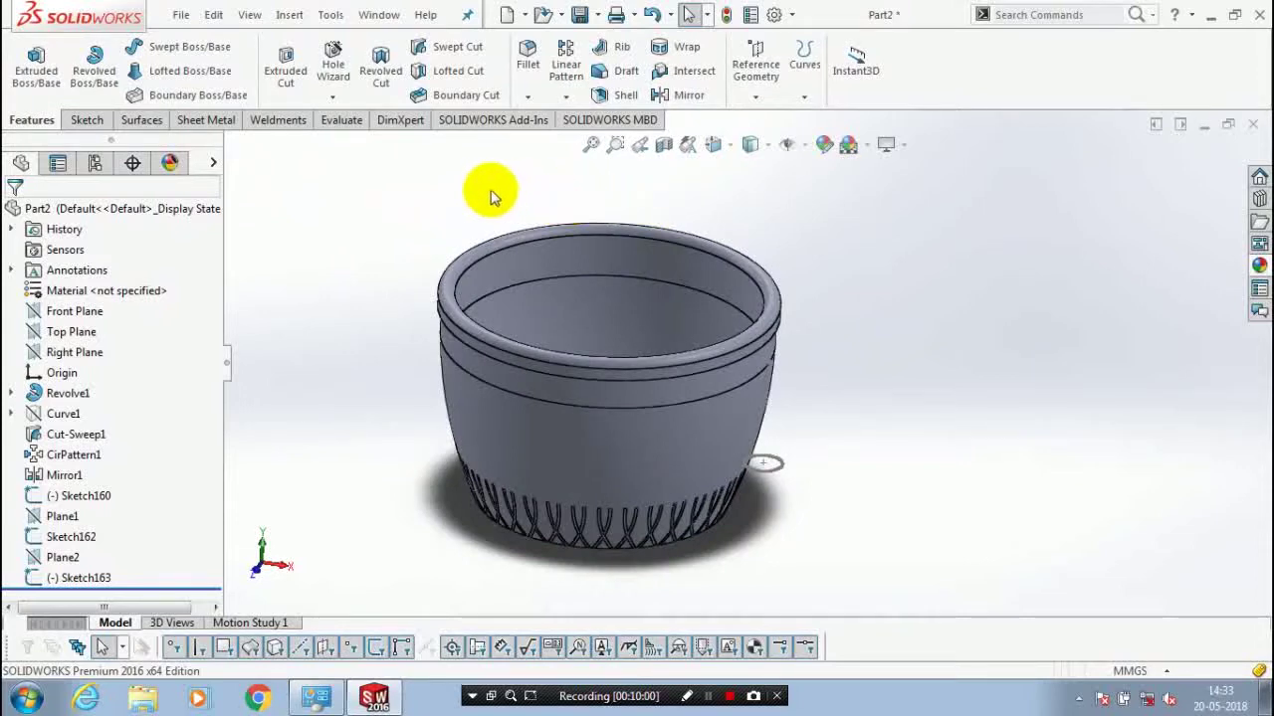
# Create a lofted cut in the pot's wall from the circle sketch to the point sketch at the spline's upper end
pyautogui.click(445, 76)
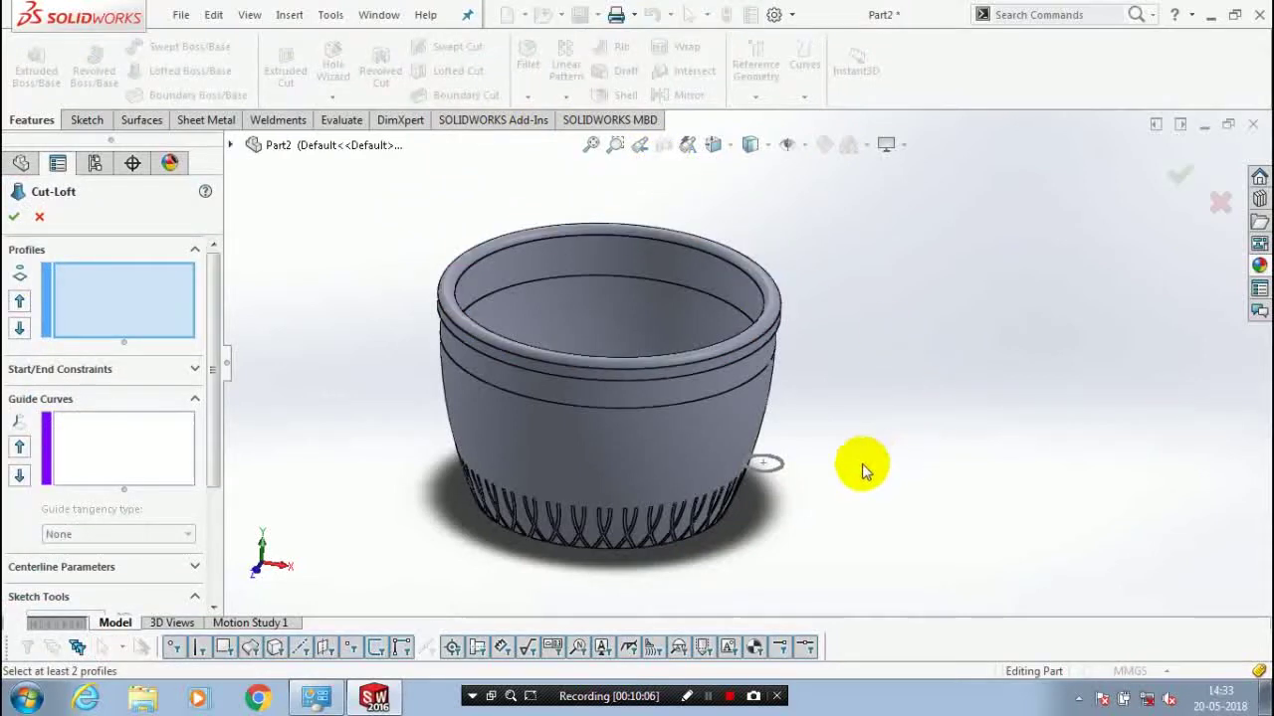
pyautogui.click(786, 467)
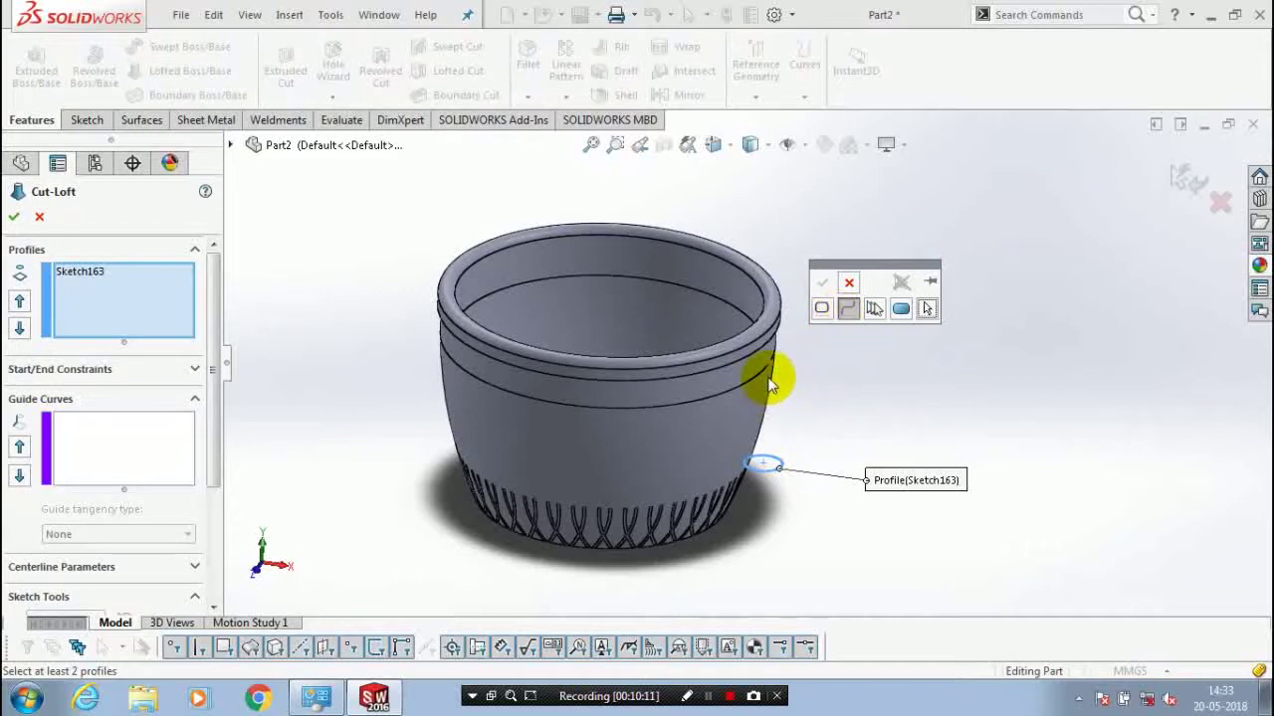
pyautogui.click(848, 285)
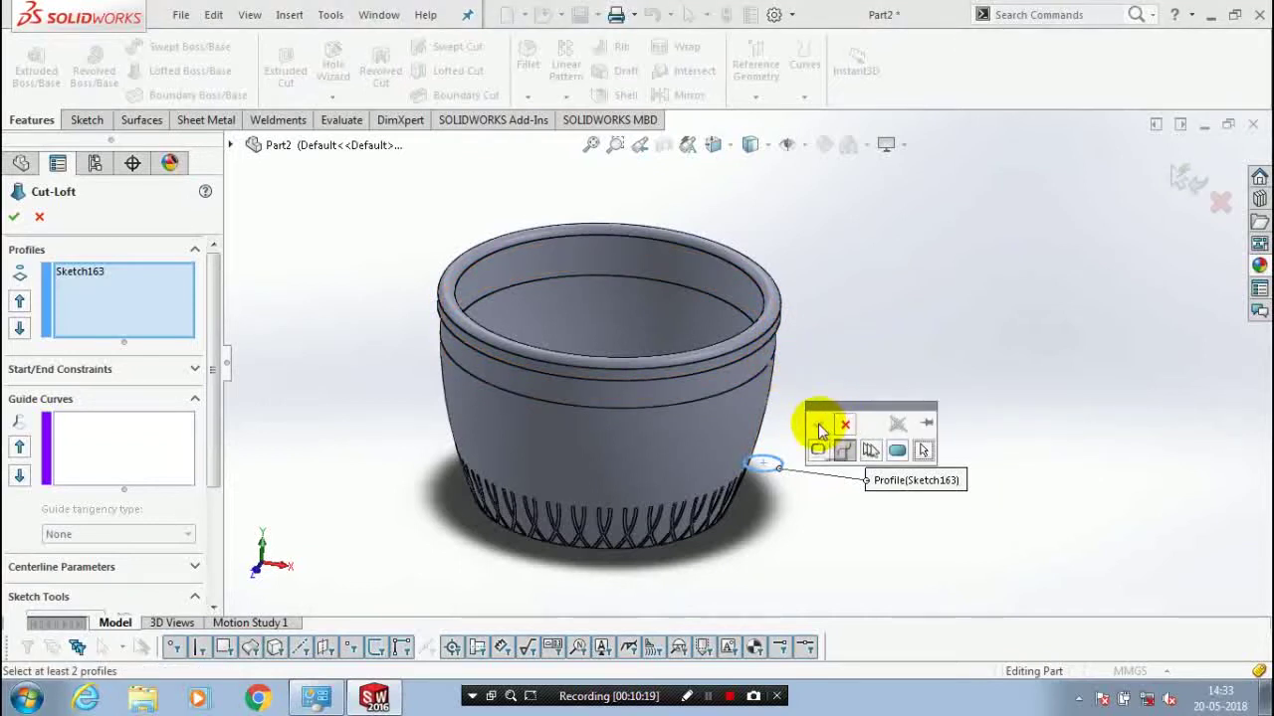
pyautogui.click(845, 449)
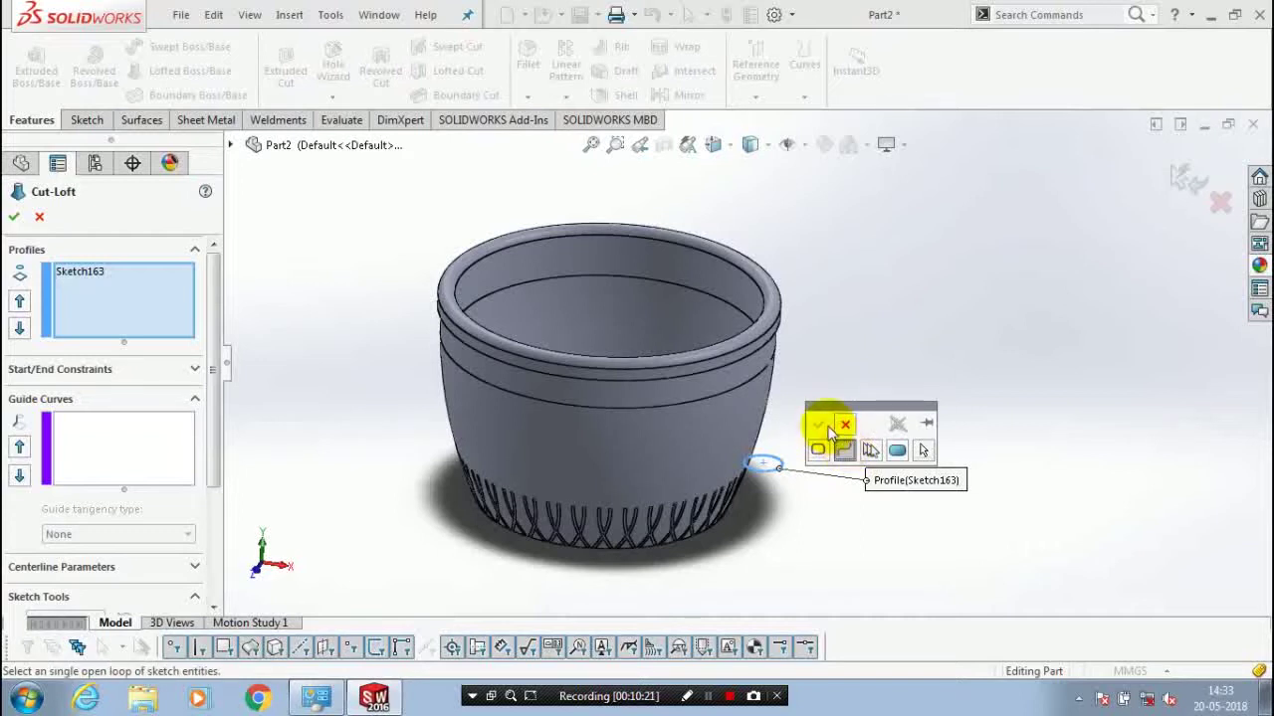
pyautogui.click(844, 425)
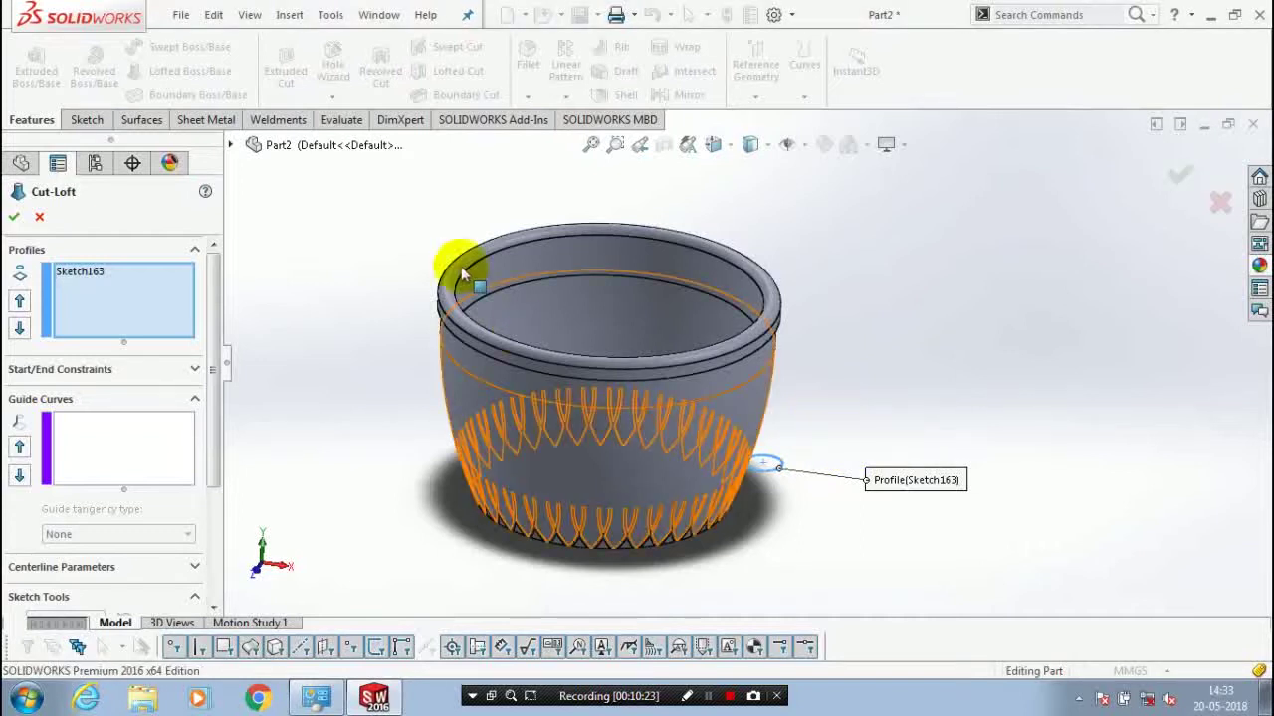
pyautogui.click(230, 145)
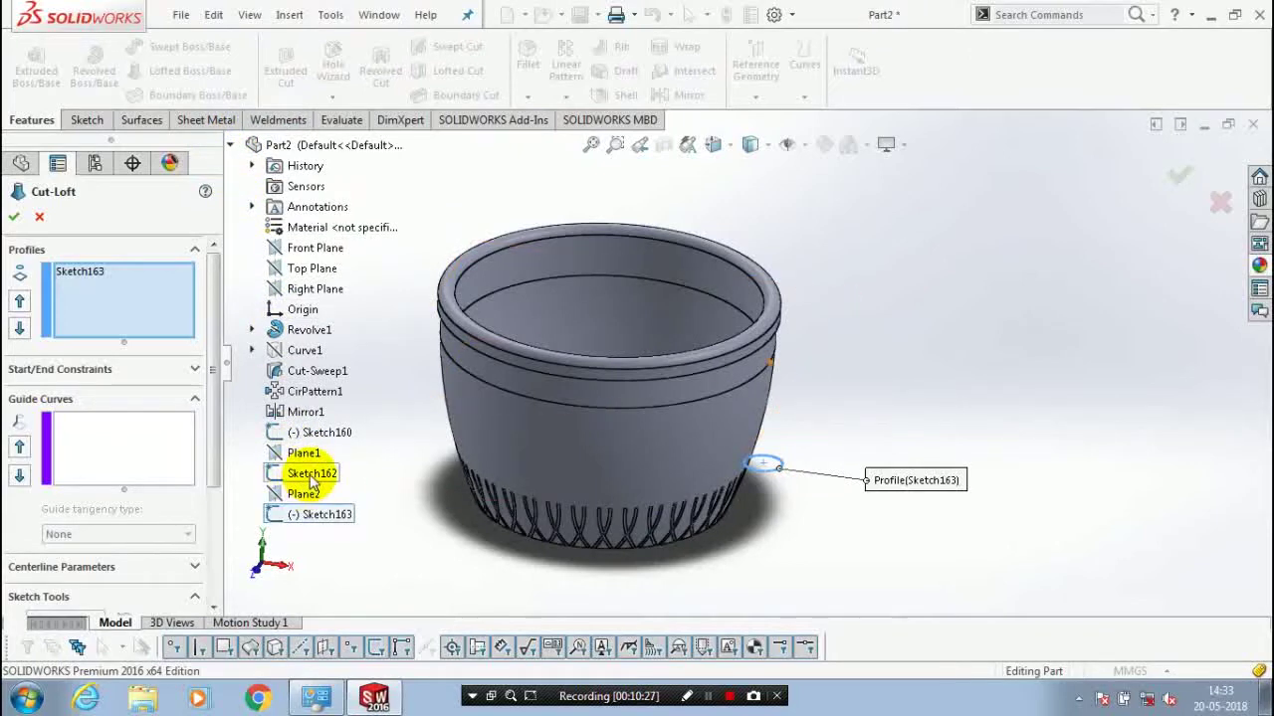
pyautogui.click(312, 477)
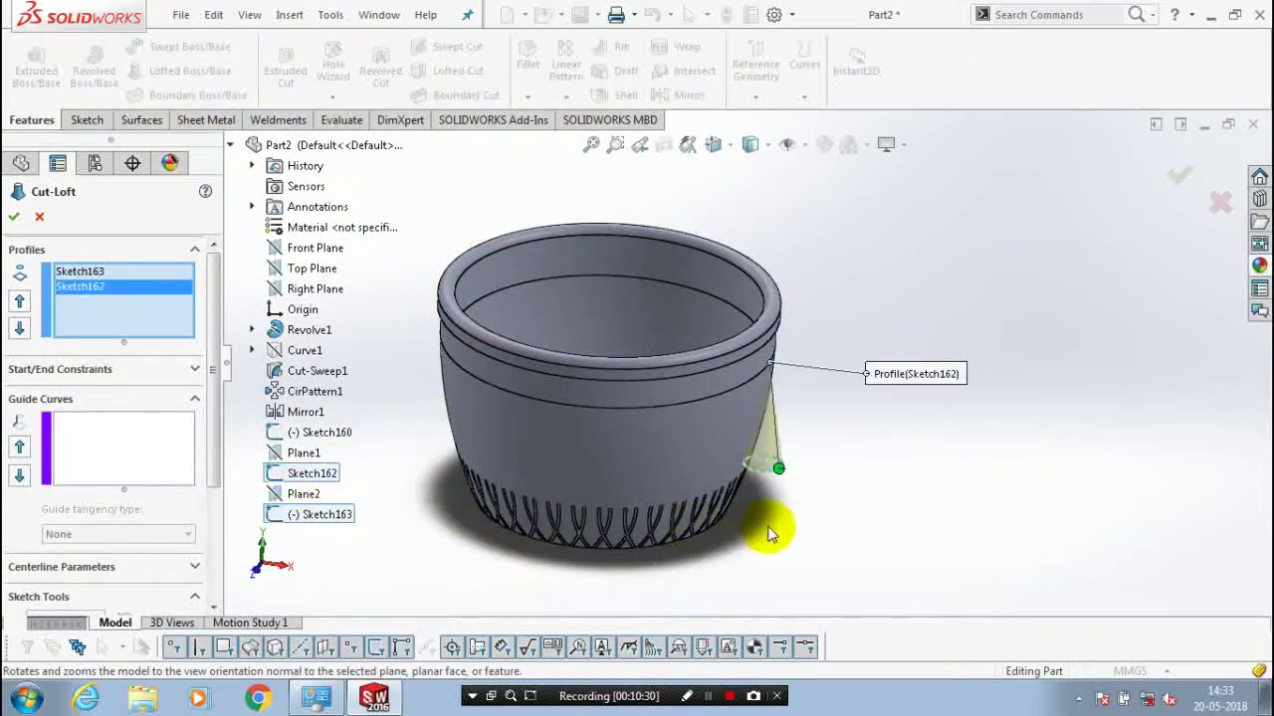
pyautogui.scroll(-3, 830, 408)
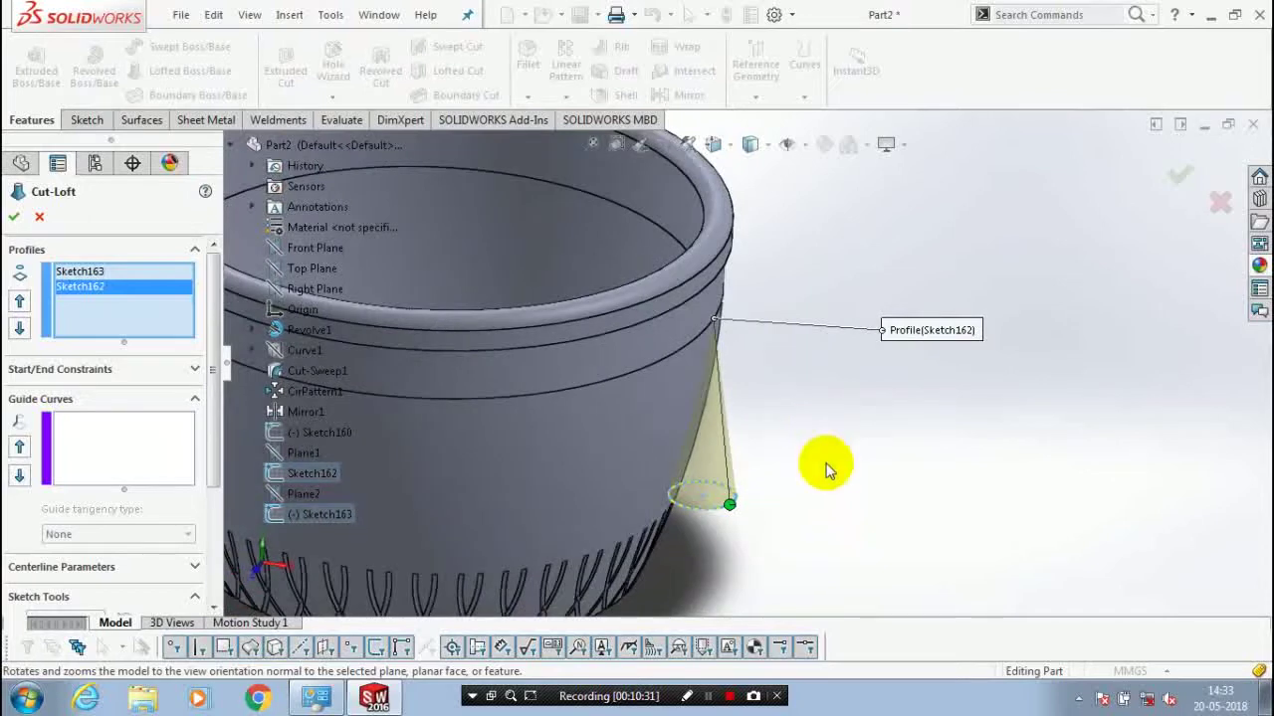
pyautogui.scroll(5, 786, 438)
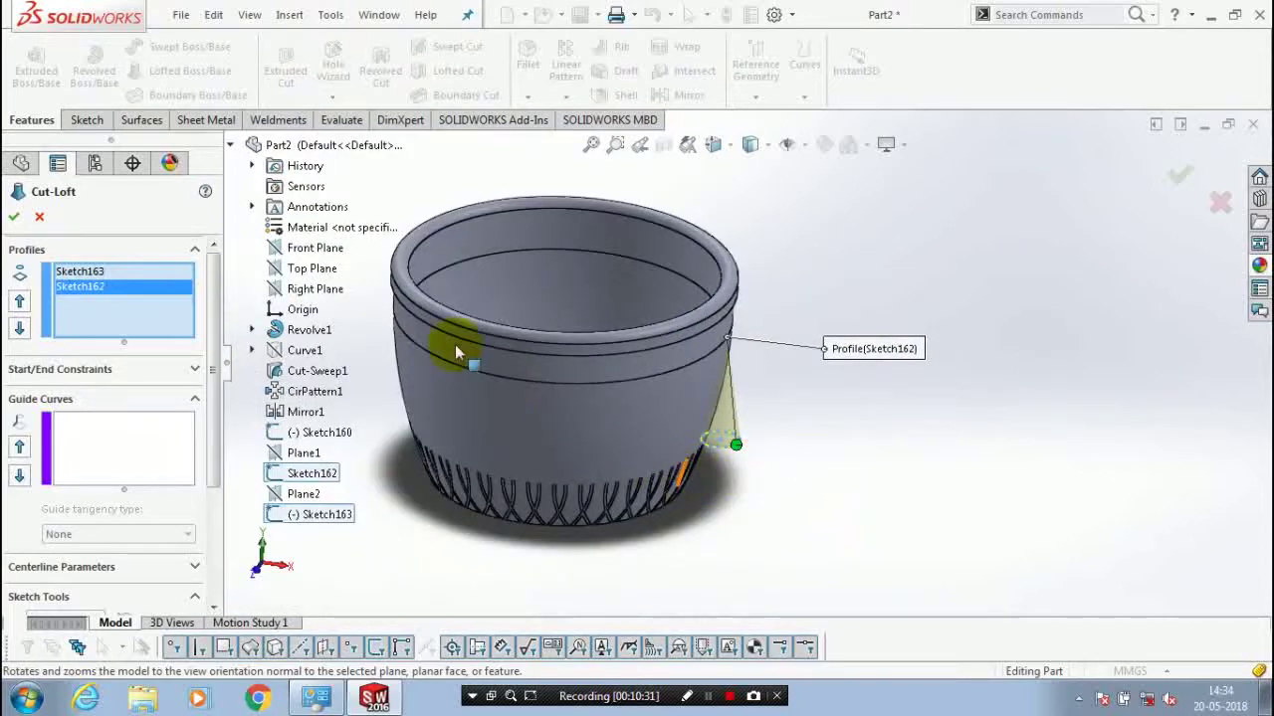
pyautogui.click(14, 217)
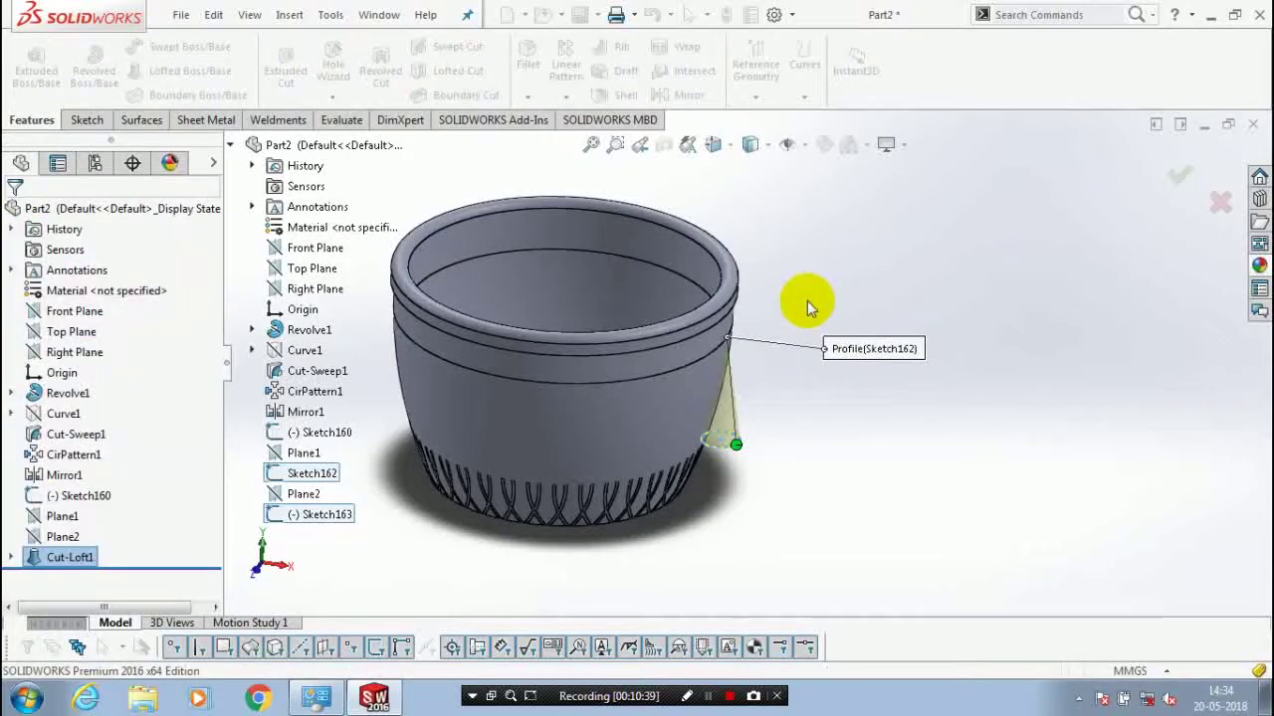
# Hide the spline sketch lying along the new lofted cut on the pot's wall
pyautogui.moveTo(799, 367); pyautogui.dragTo(767, 372, button='middle')
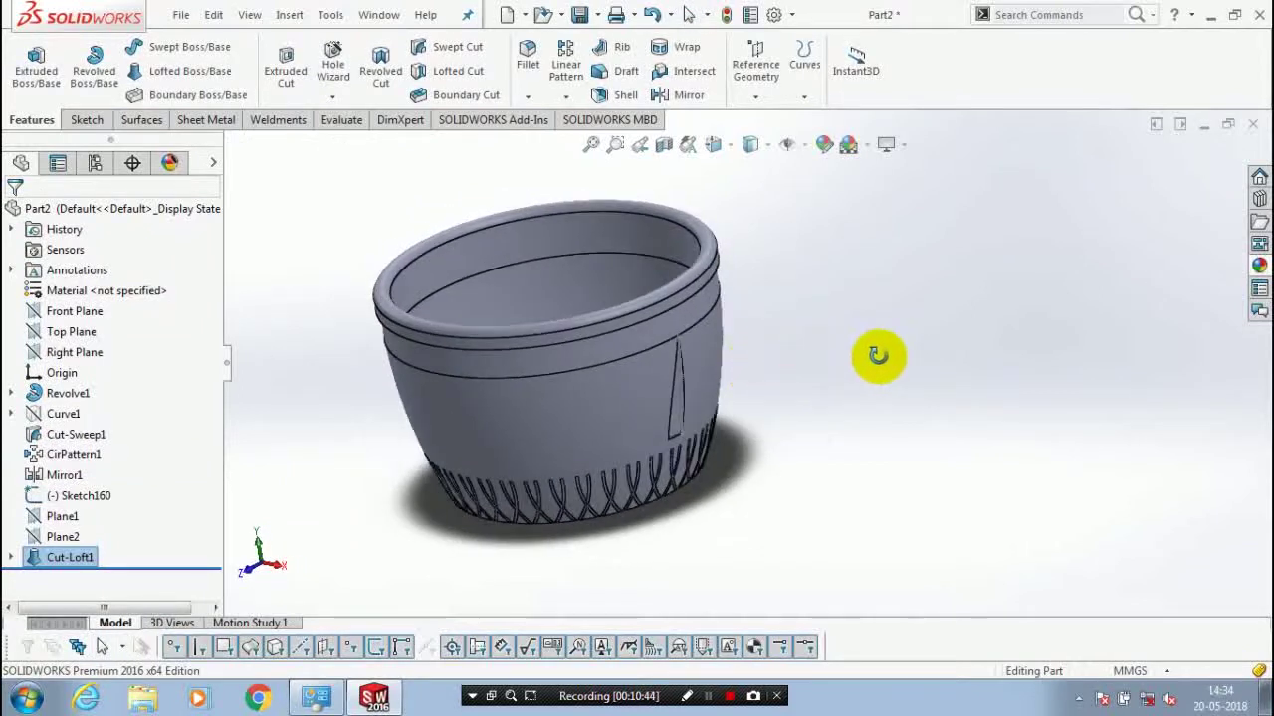
pyautogui.moveTo(856, 353); pyautogui.dragTo(767, 389, button='middle')
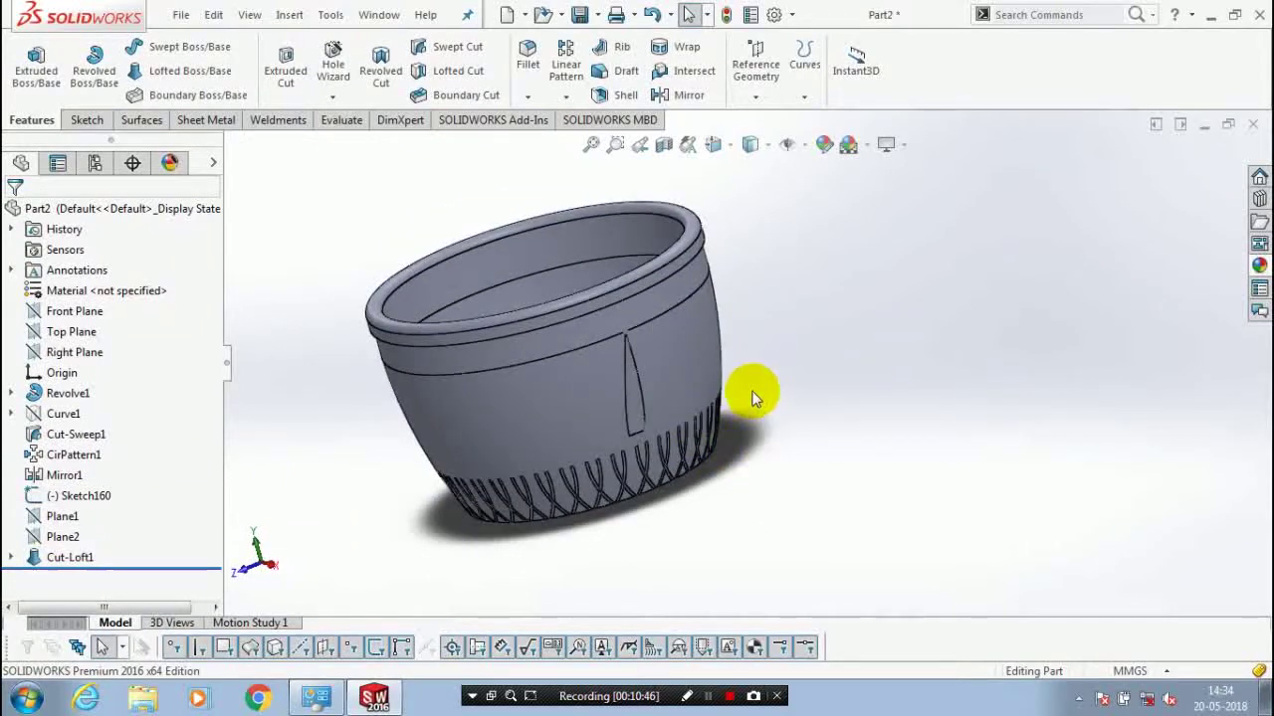
pyautogui.click(638, 388)
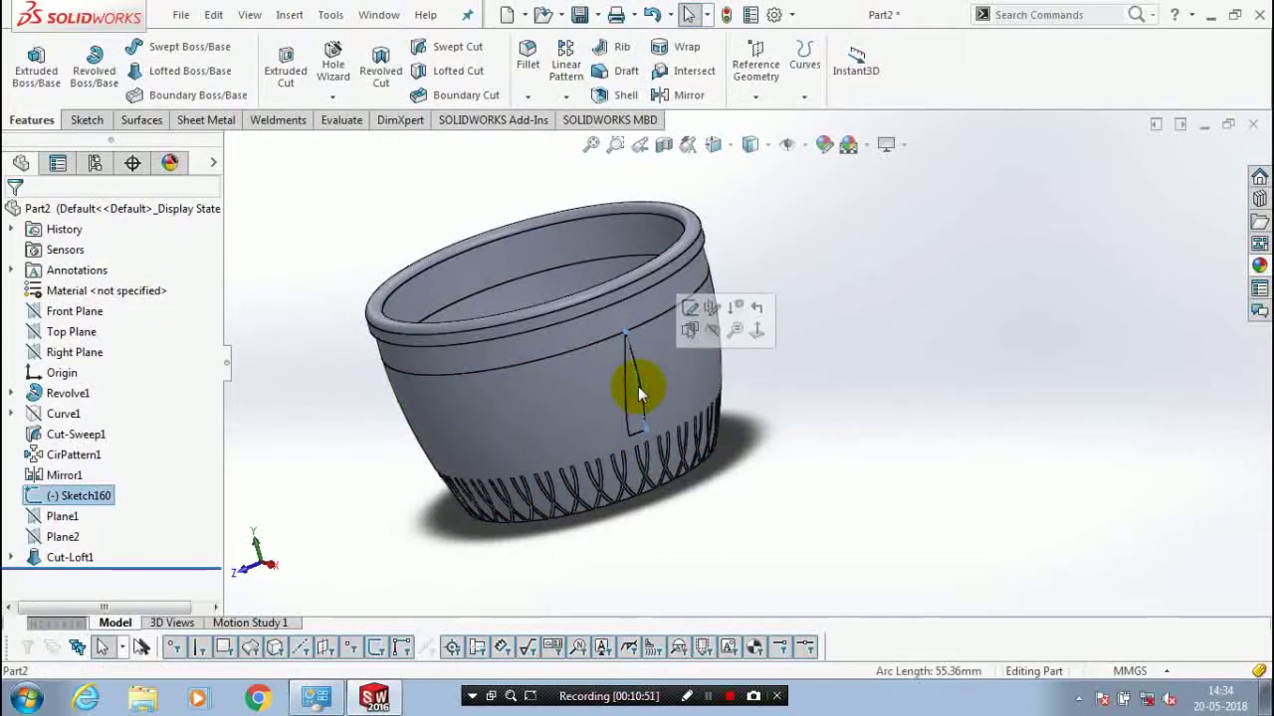
pyautogui.click(819, 367)
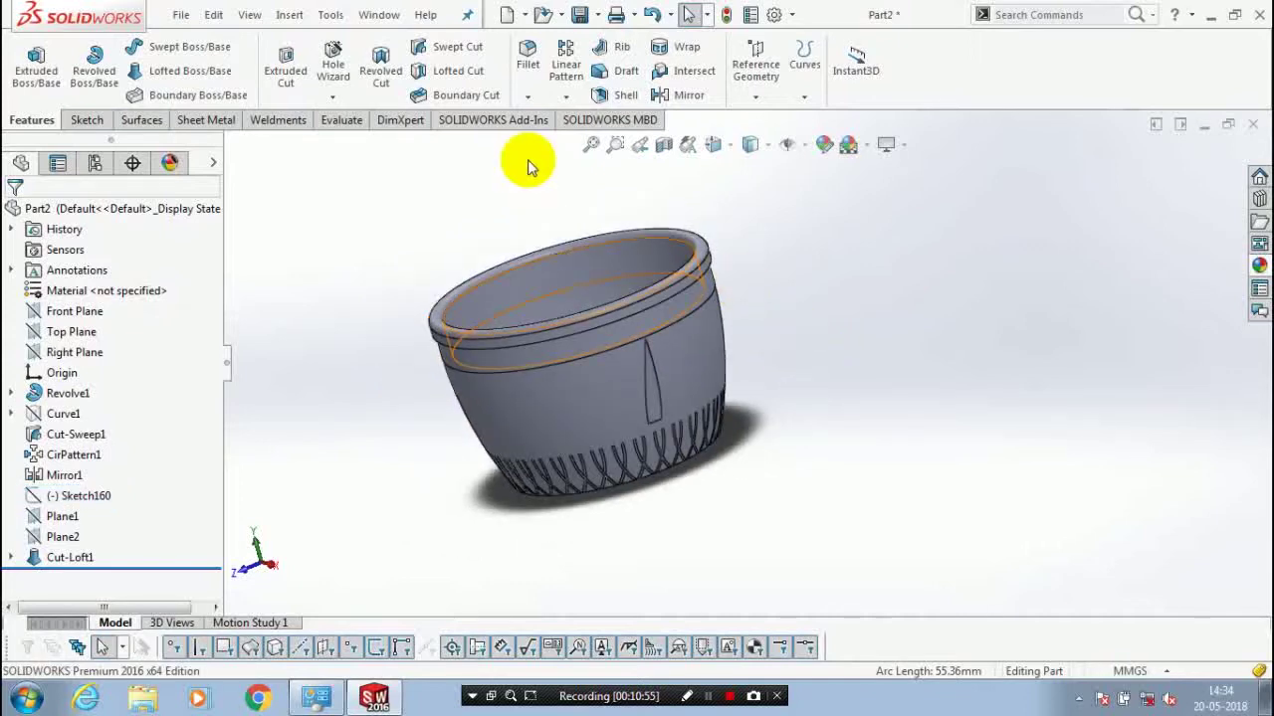
# Set up a circular pattern of the lofted cut about the circular edge above it, replacing the preselected revolve feature
pyautogui.click(565, 96)
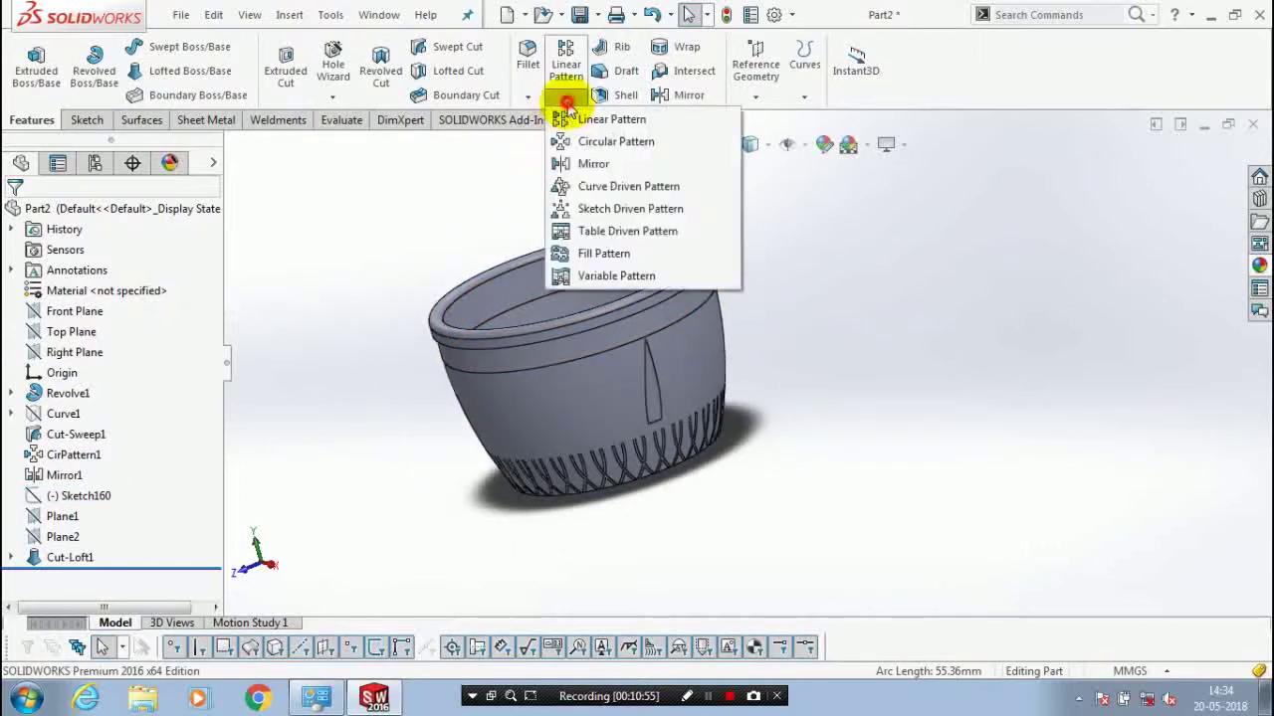
pyautogui.click(575, 142)
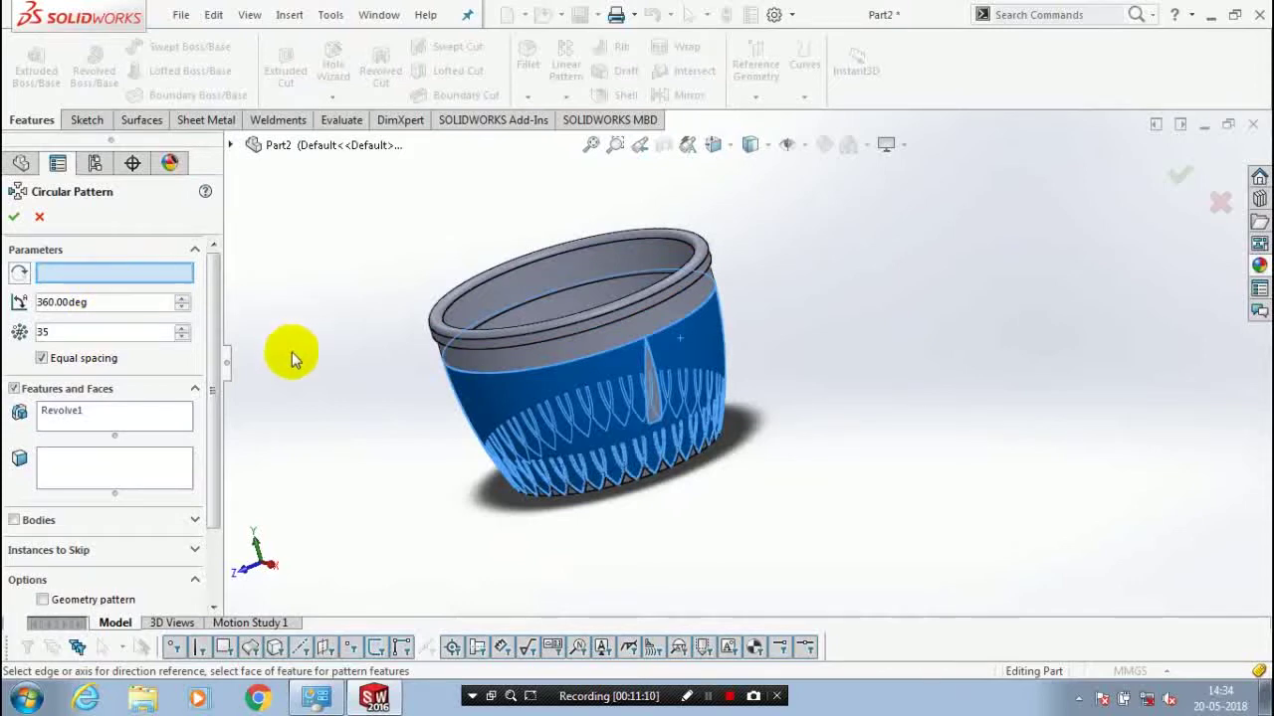
pyautogui.click(80, 415)
pyautogui.rightClick(100, 423)
pyautogui.click(149, 423)
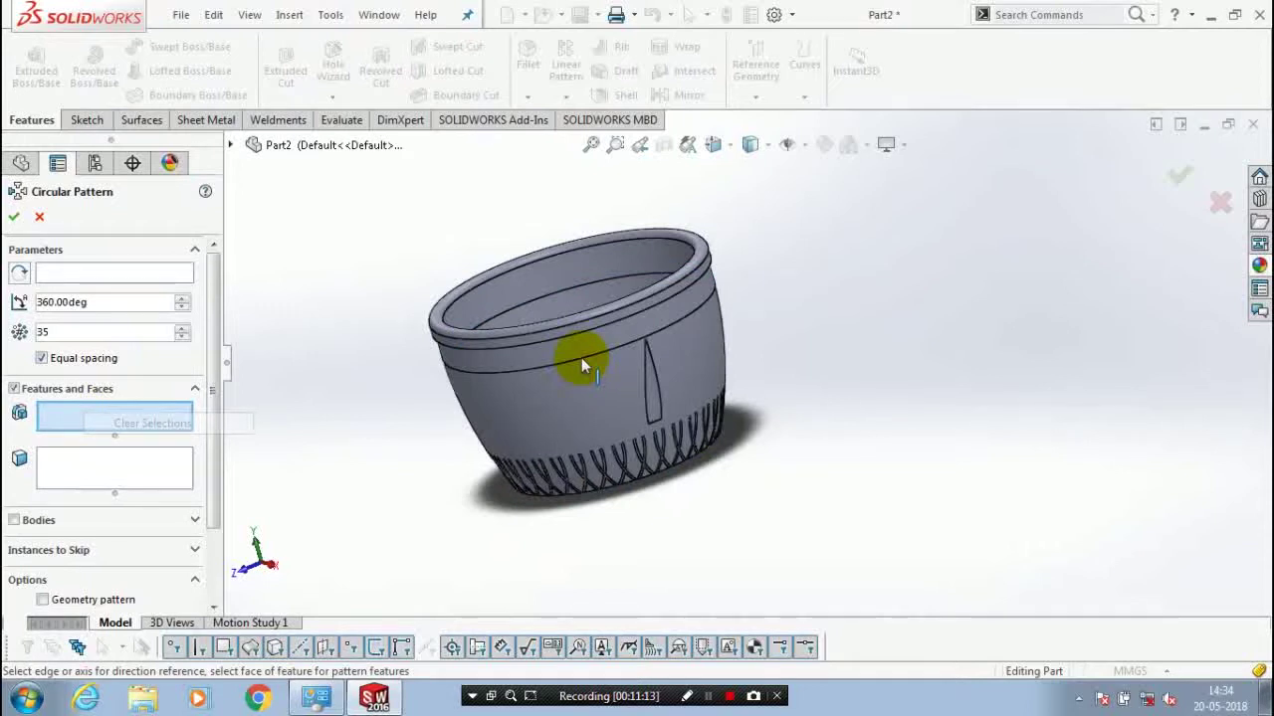
pyautogui.click(581, 360)
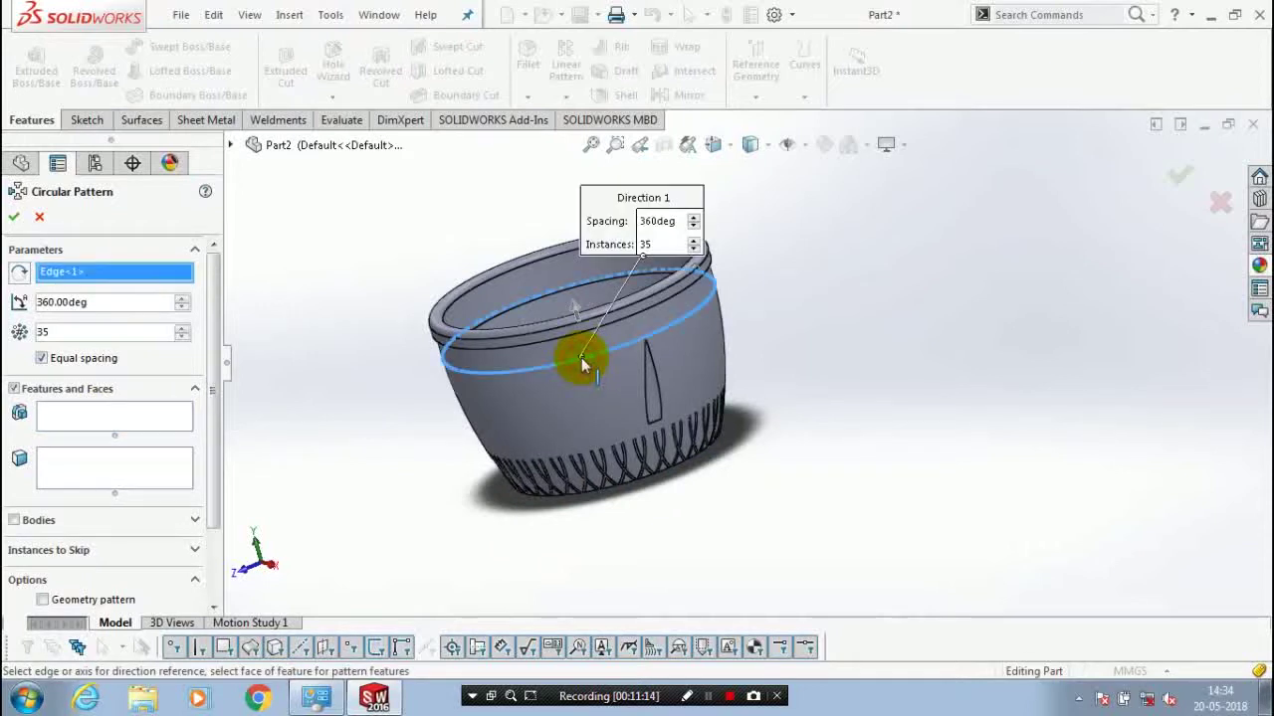
pyautogui.click(640, 376)
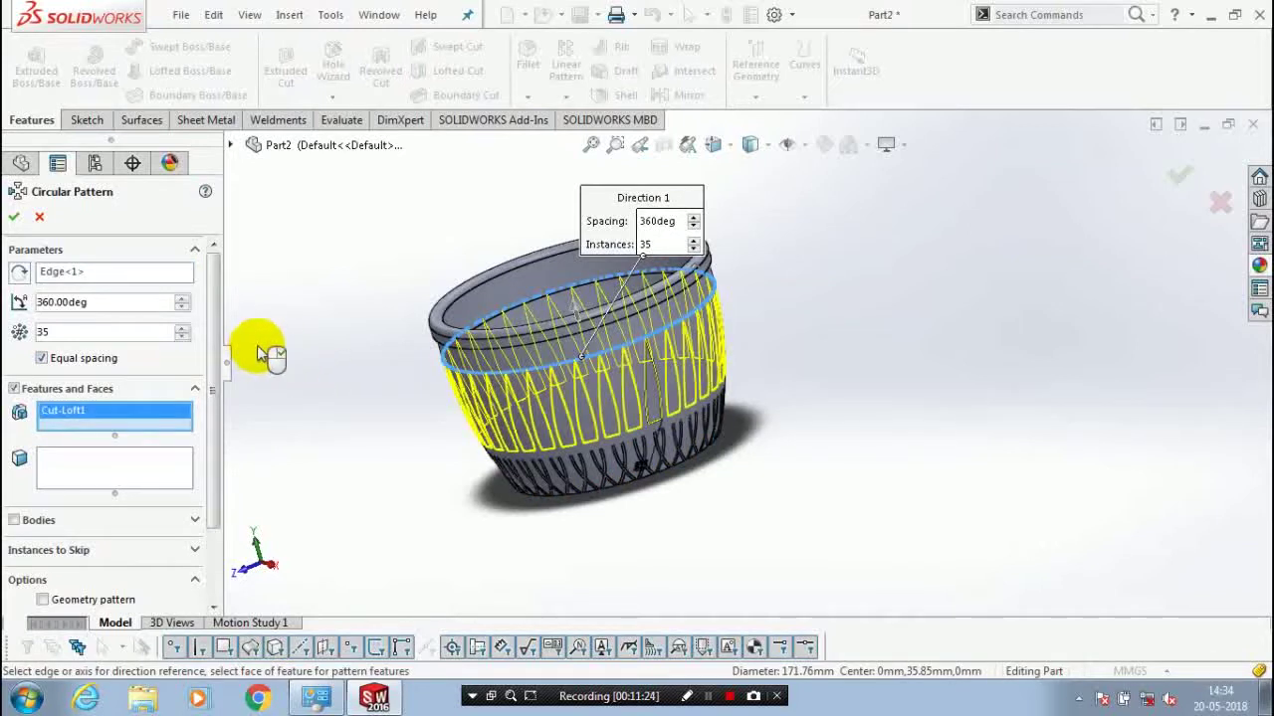
# Set the circular pattern to 20 equally spaced instances over 360 degrees and create it
pyautogui.click(86, 334)
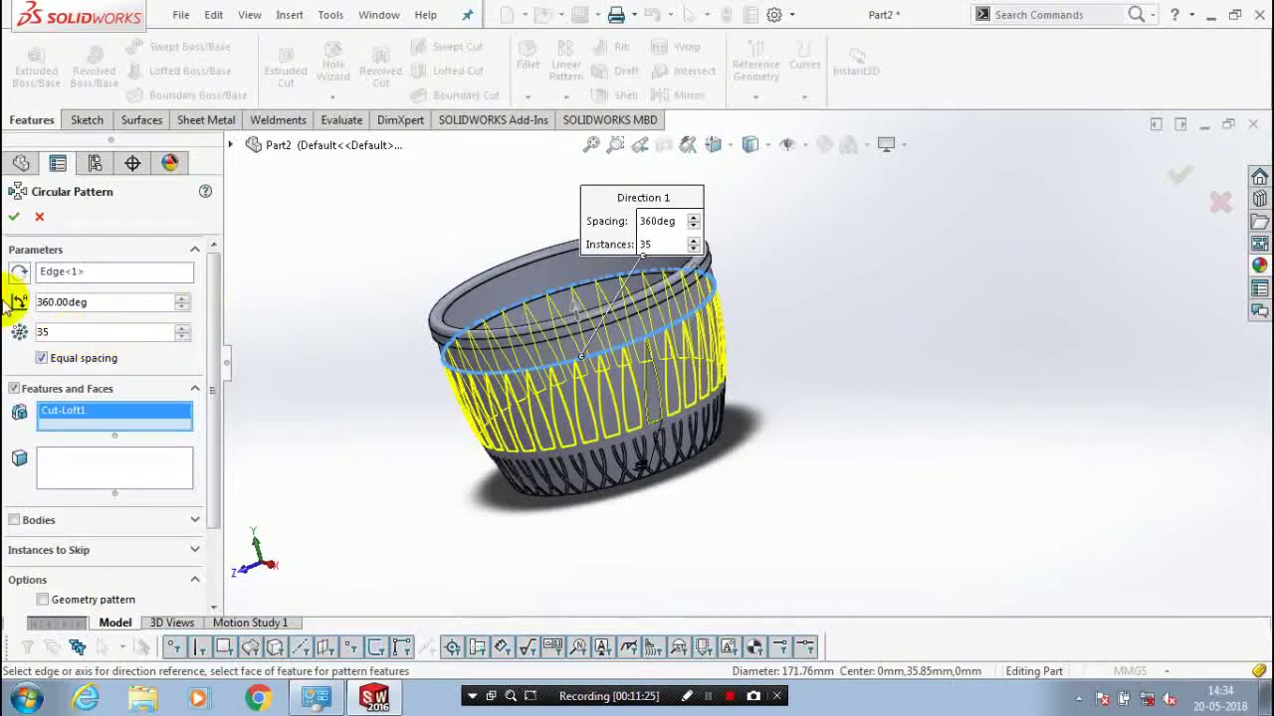
pyautogui.press('BackSpace')
pyautogui.press('BackSpace')
pyautogui.write('20')
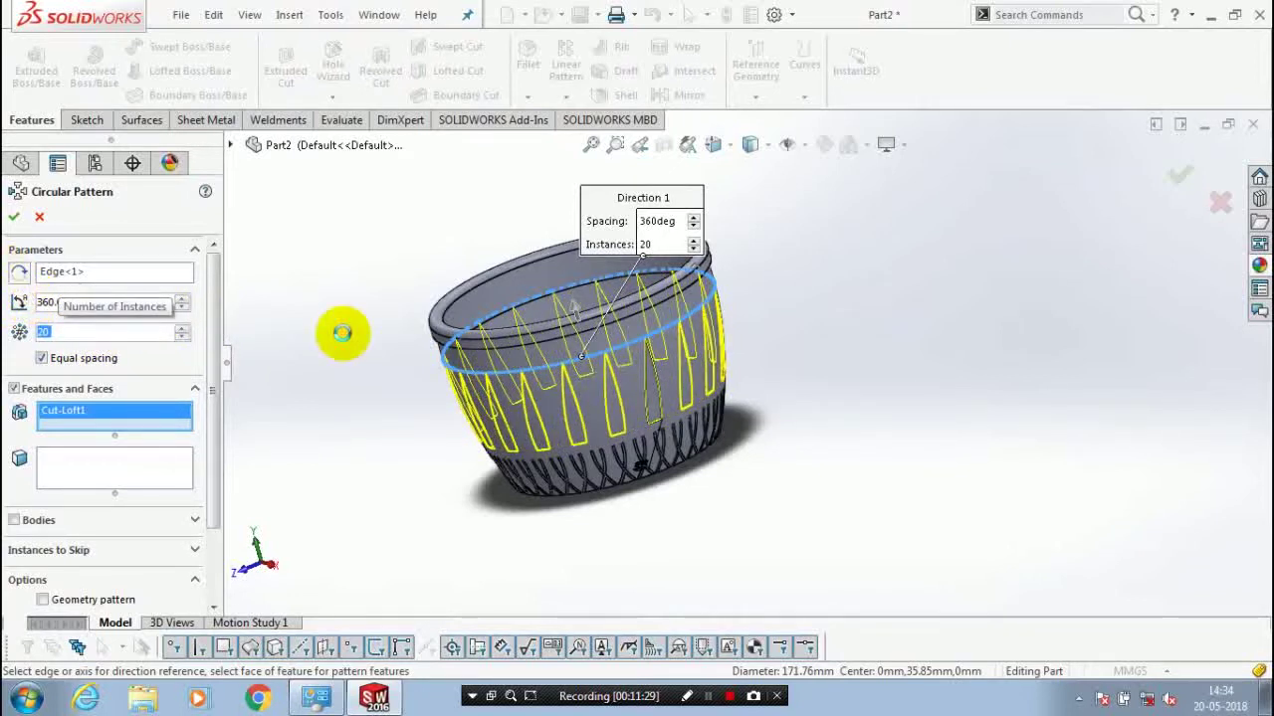
pyautogui.click(342, 334)
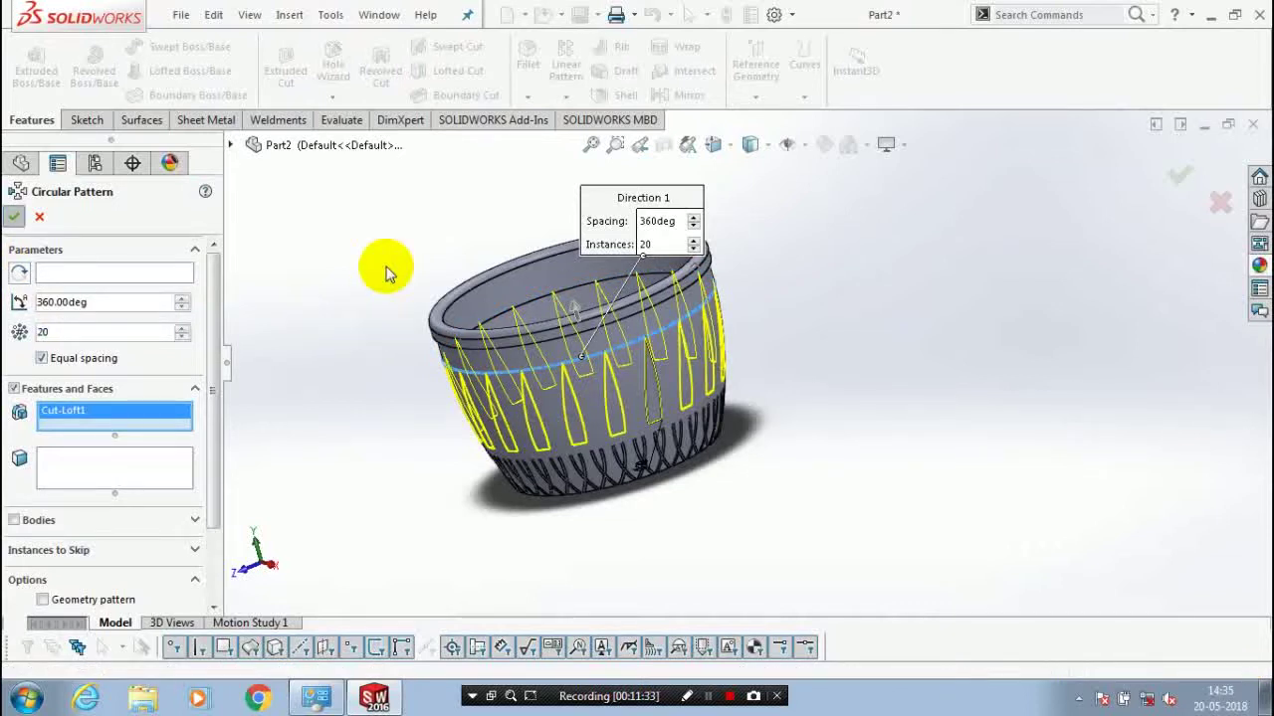
pyautogui.press('Return')
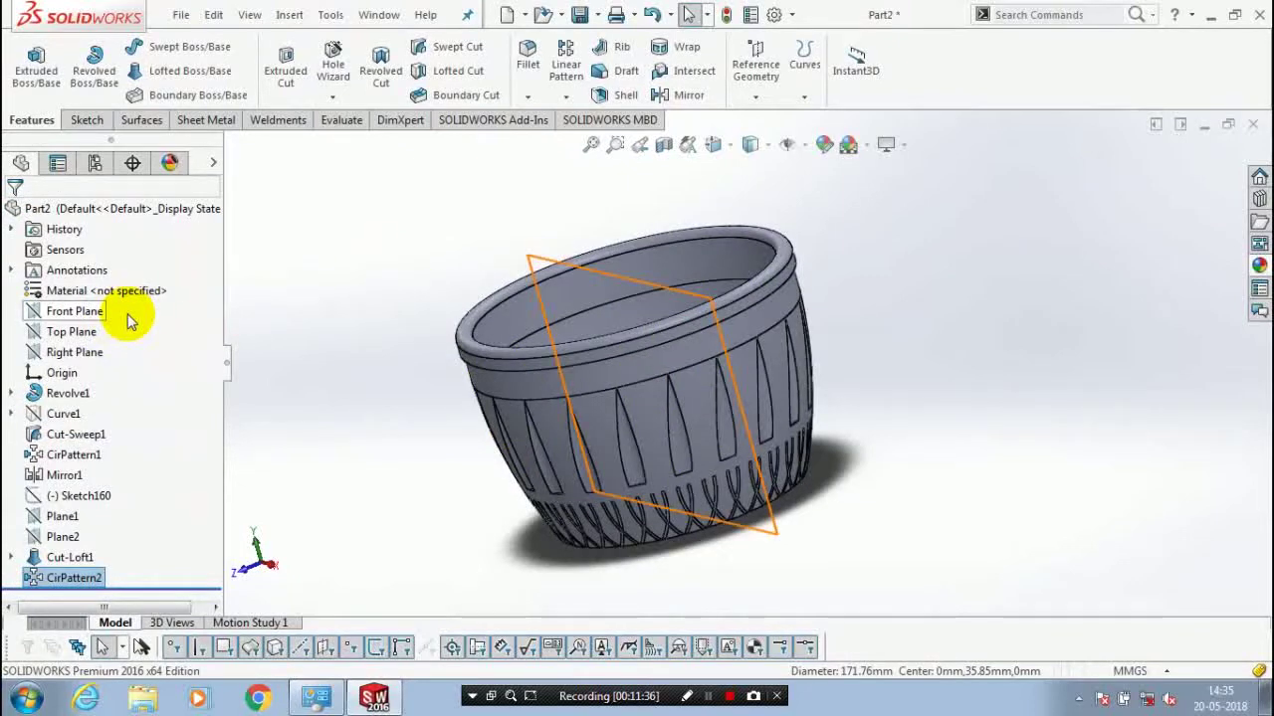
# Start a sketch on the Front Plane and draw a horizontal line about 30 mm long outward from the pot's upper wall
pyautogui.rightClick(90, 311)
pyautogui.click(160, 292)
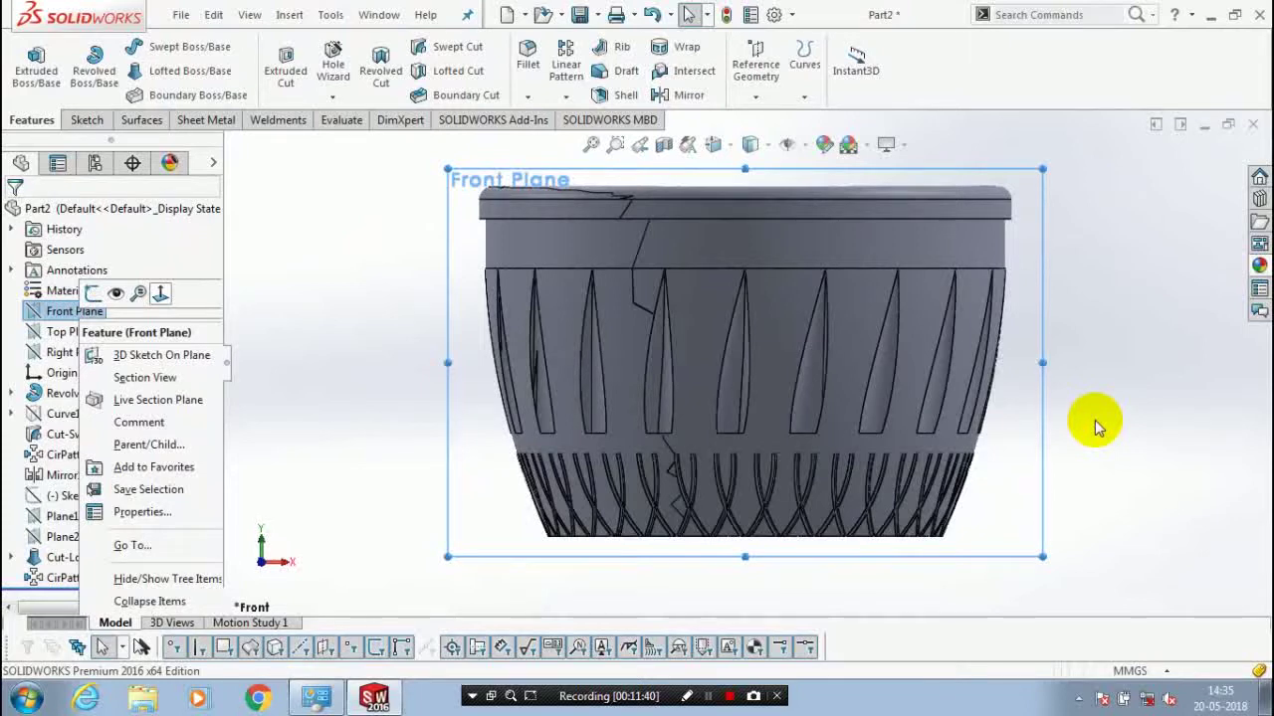
pyautogui.click(1095, 423)
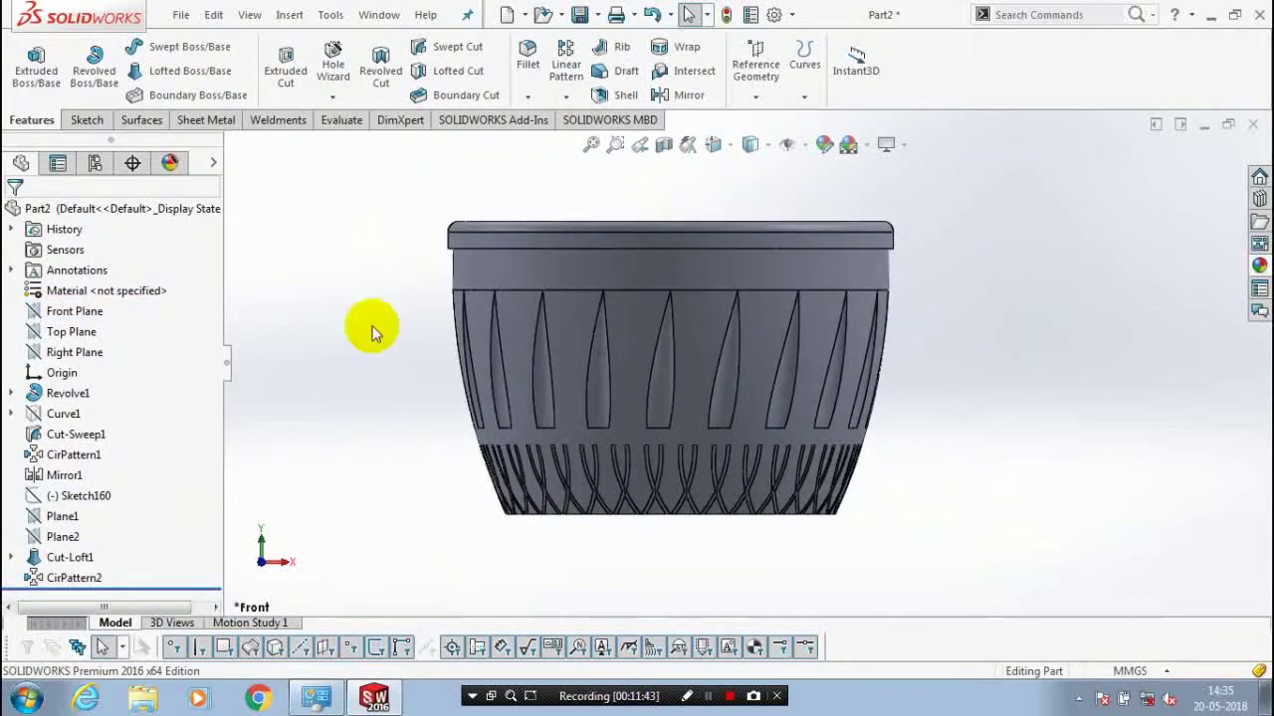
pyautogui.click(87, 315)
pyautogui.click(97, 128)
pyautogui.click(28, 57)
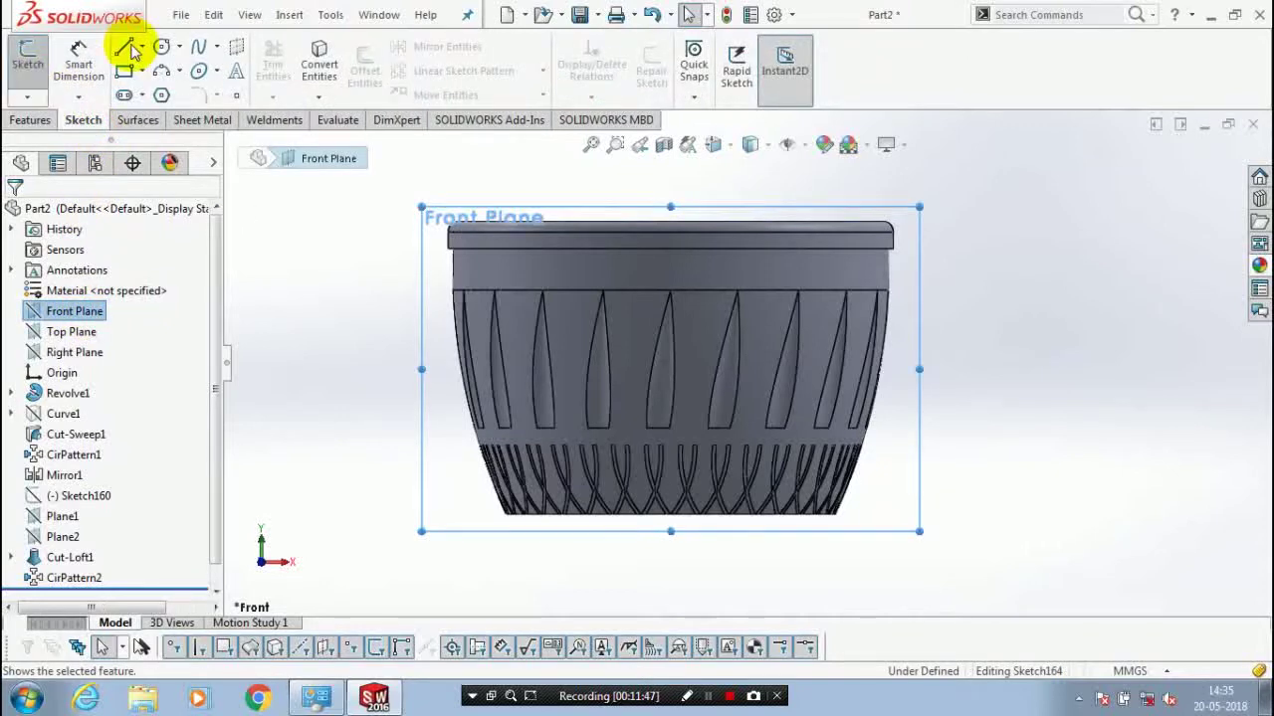
pyautogui.click(126, 47)
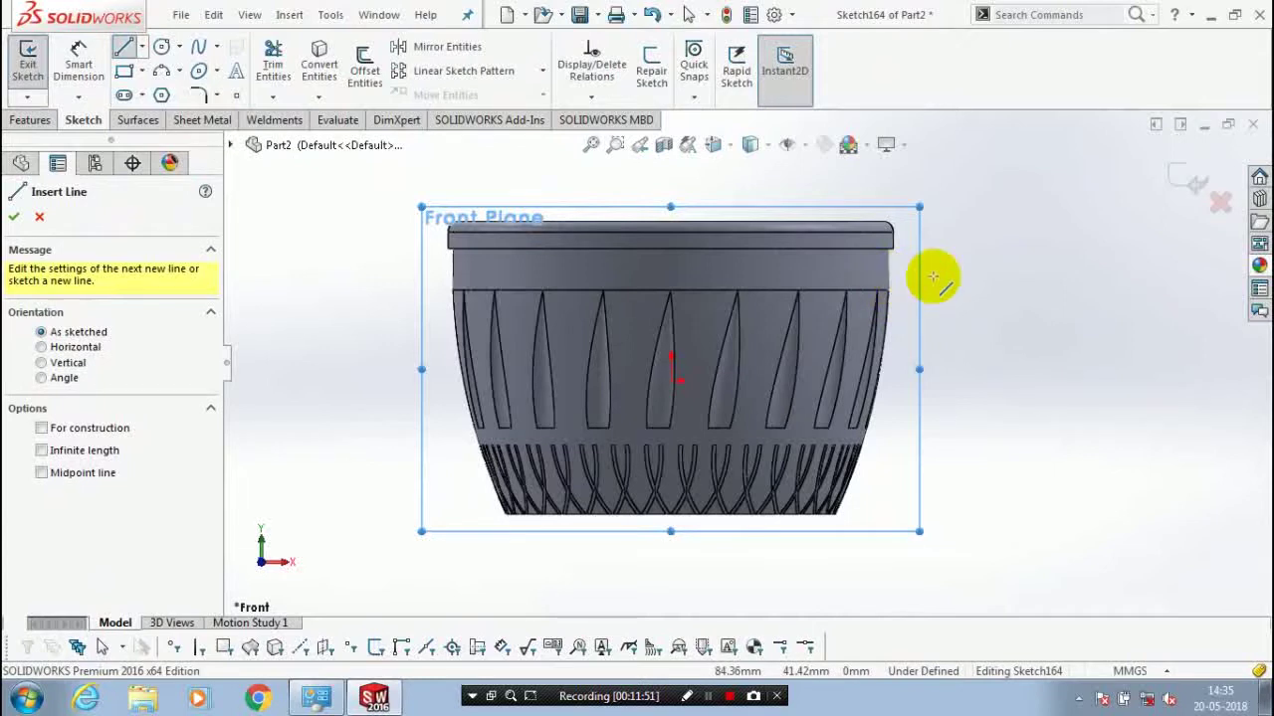
pyautogui.click(880, 271)
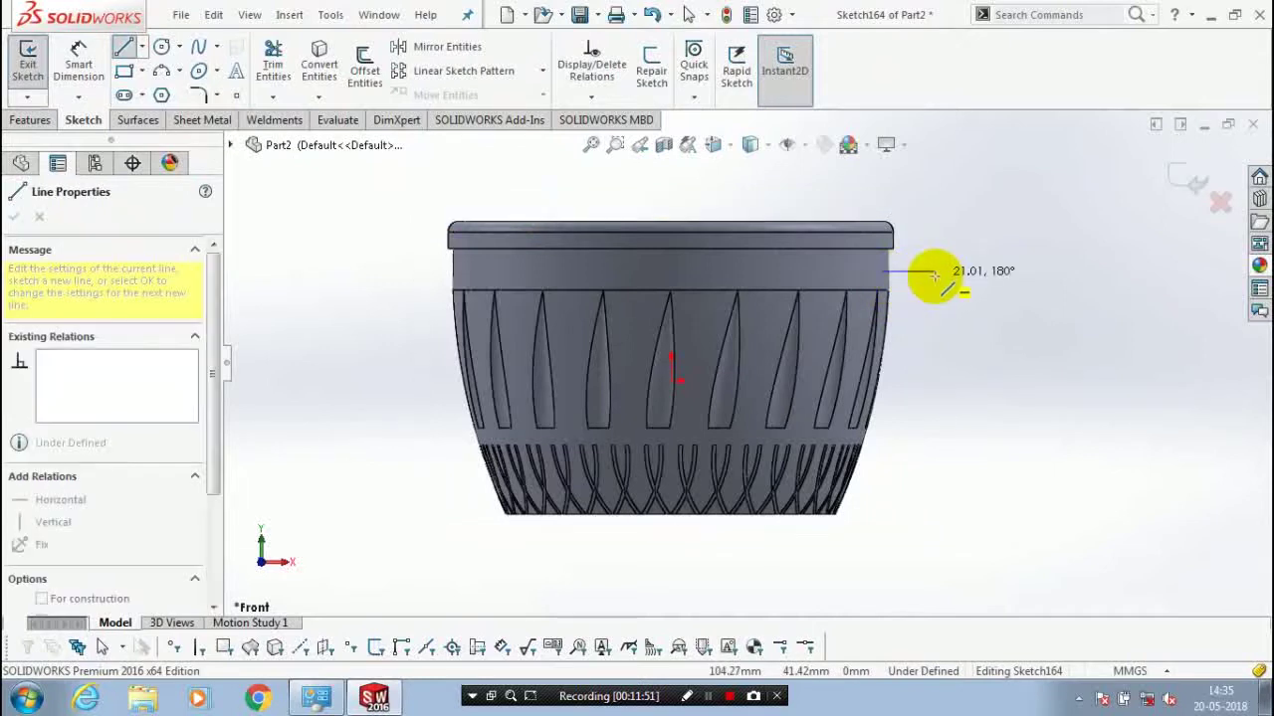
pyautogui.click(959, 270)
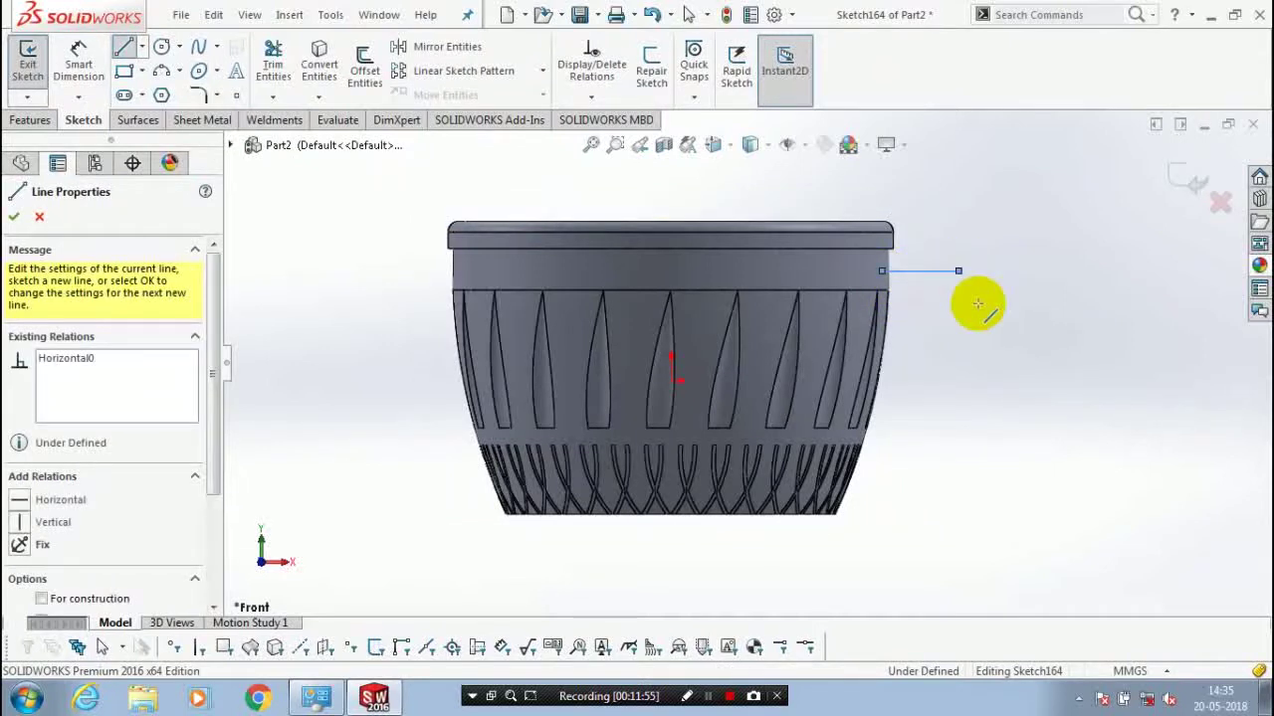
pyautogui.press('Escape')
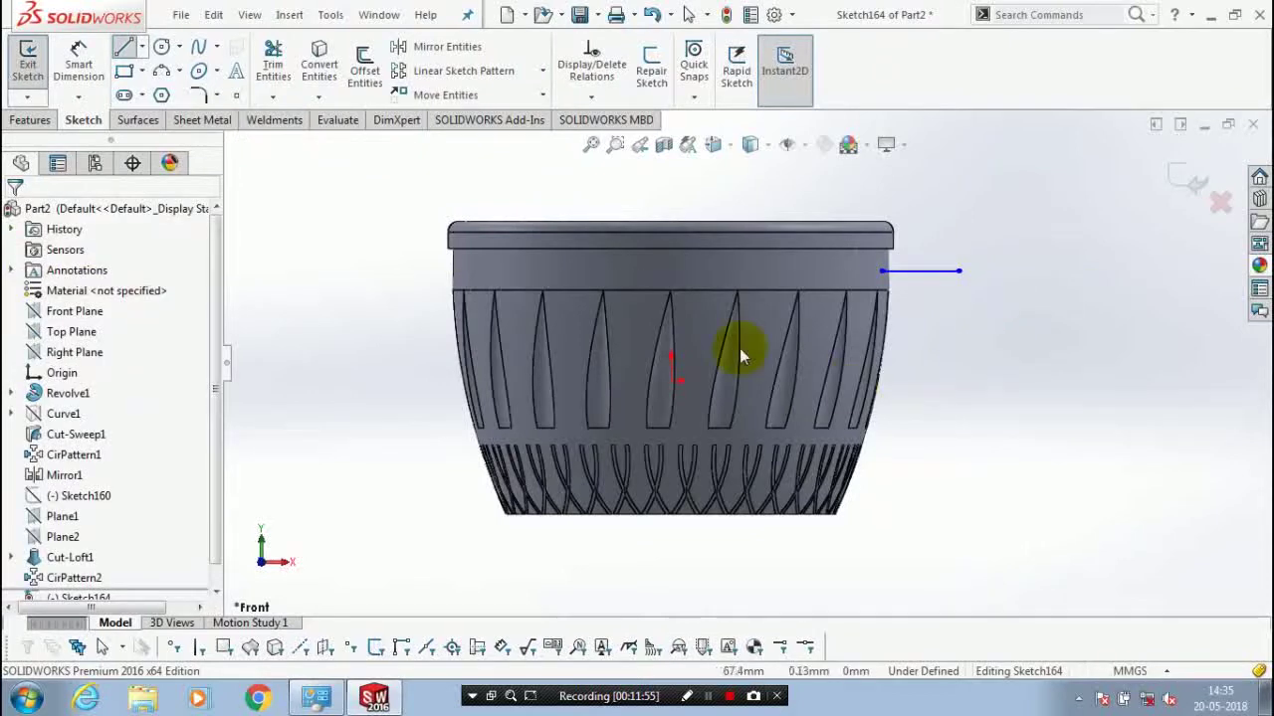
# Draw a second horizontal line about 25.5 mm long outward from the pot's wall near its base
pyautogui.click(121, 47)
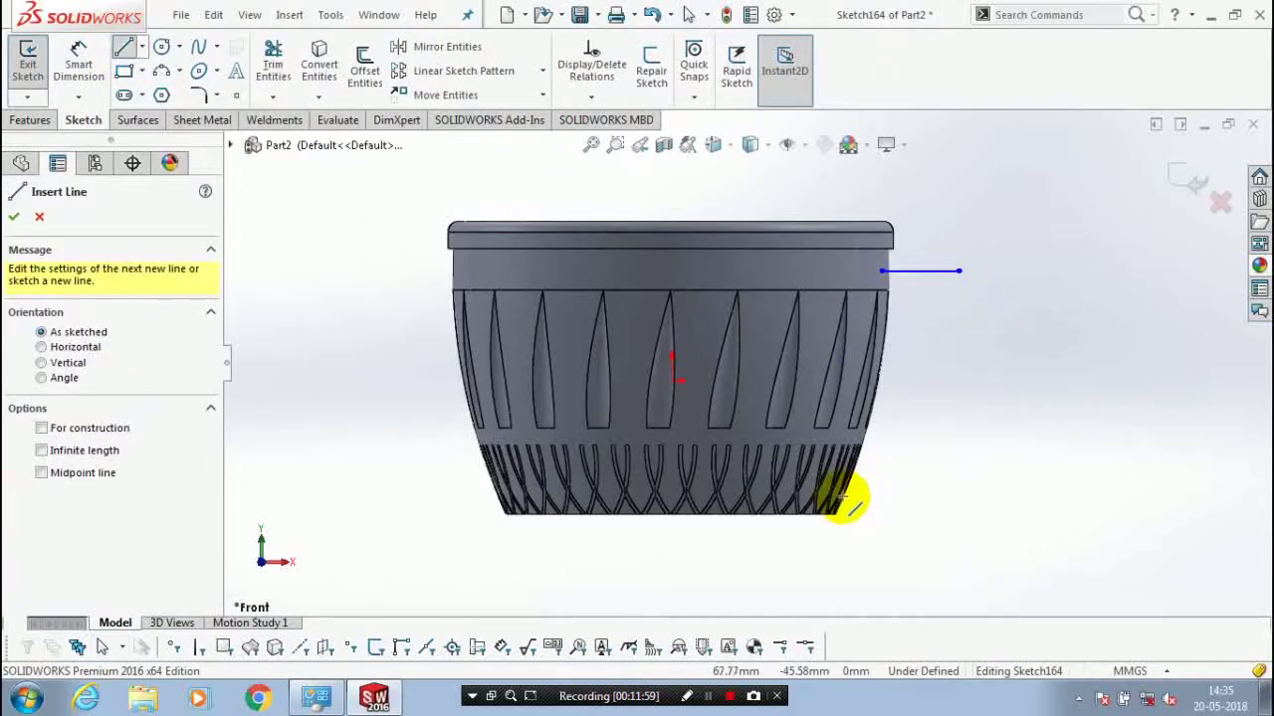
pyautogui.click(841, 500)
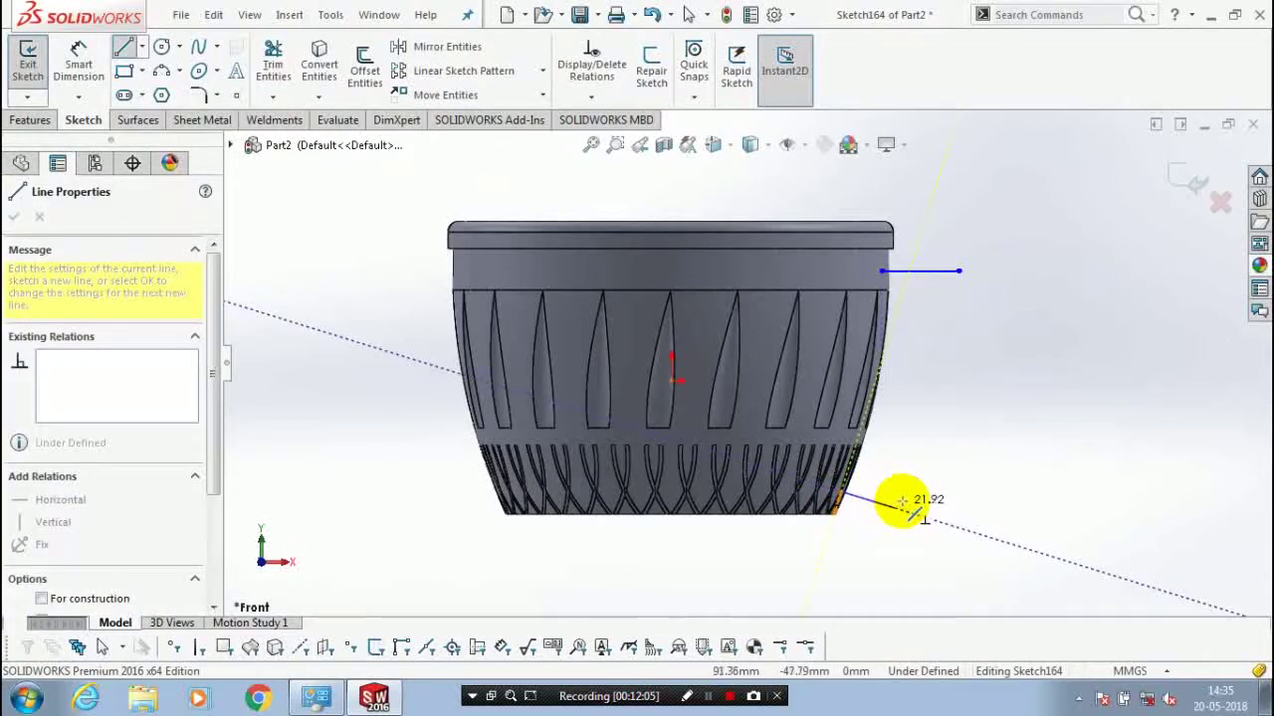
pyautogui.click(905, 494)
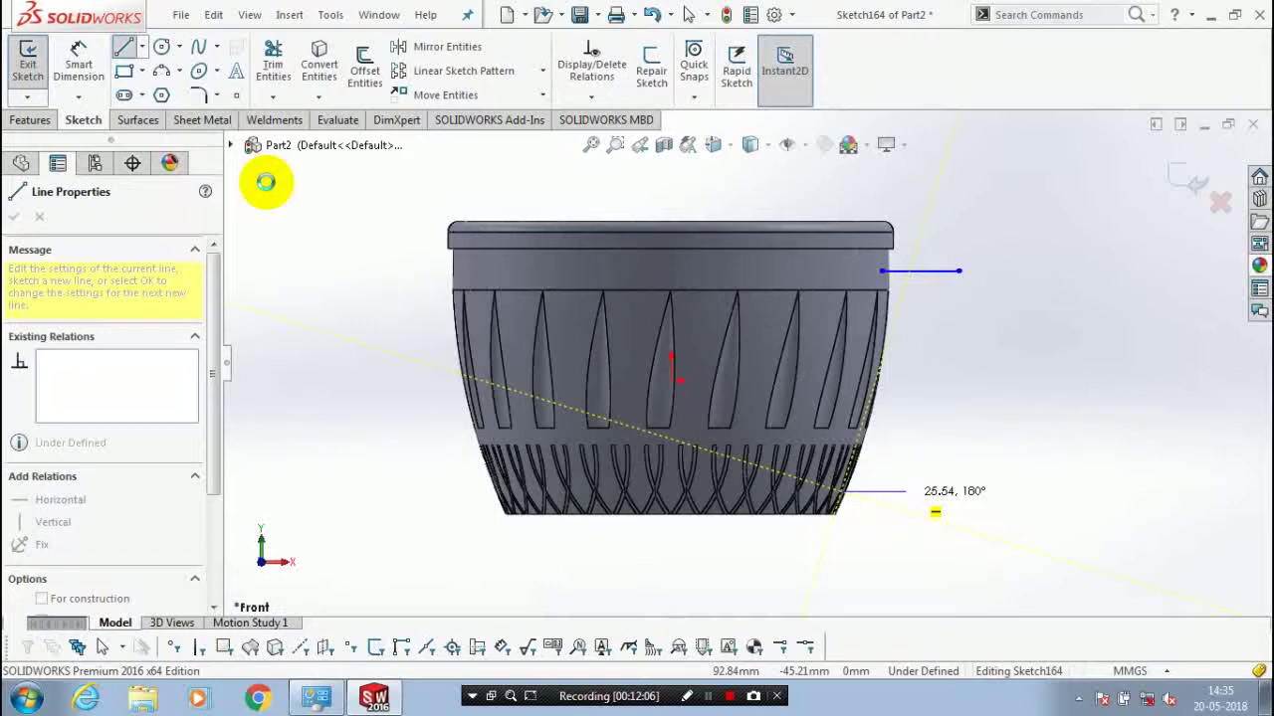
pyautogui.press('Escape')
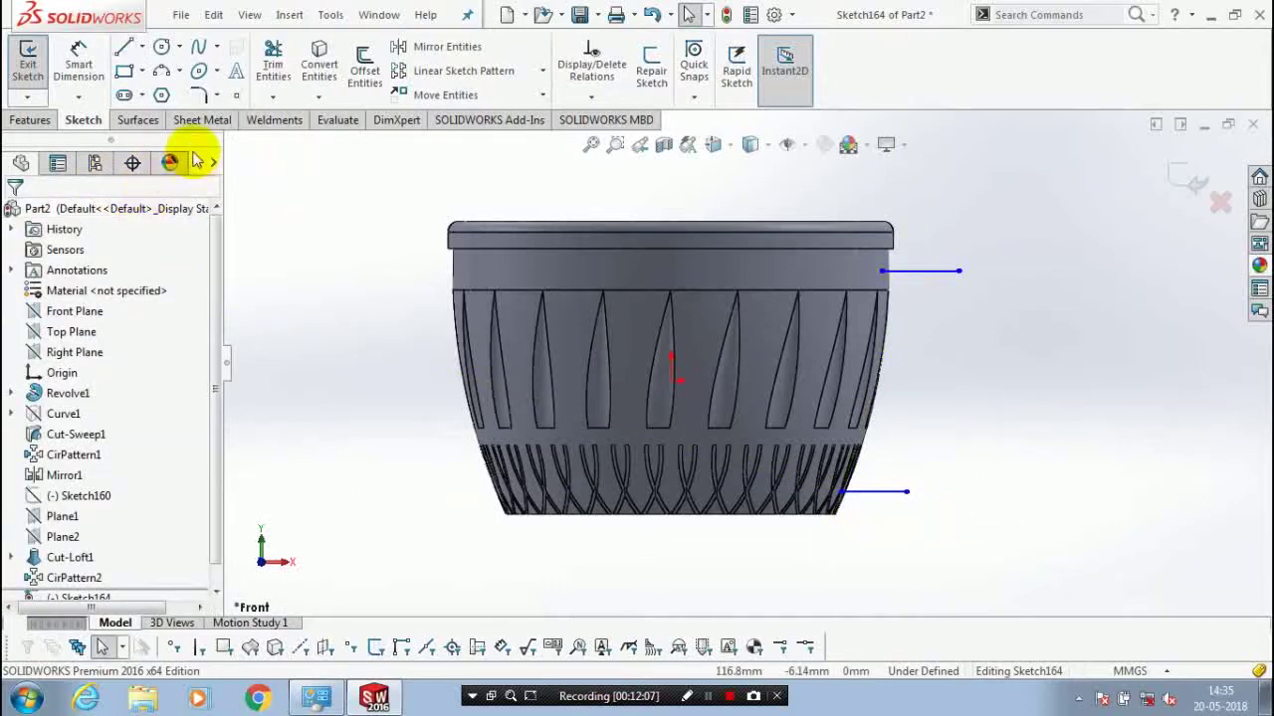
# Join the outer ends of both lines with a Bezier style spline and move its middle control vertex inward to about X 88, Y 0.9
pyautogui.click(229, 97)
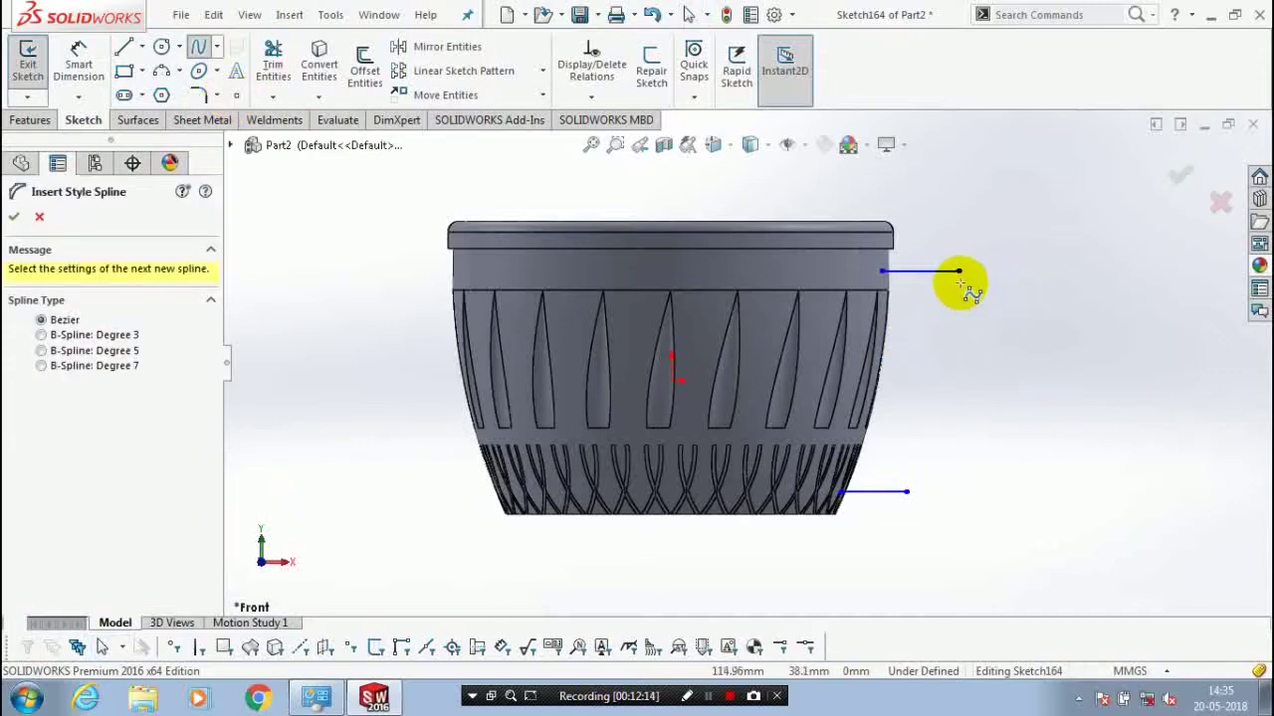
pyautogui.click(987, 348)
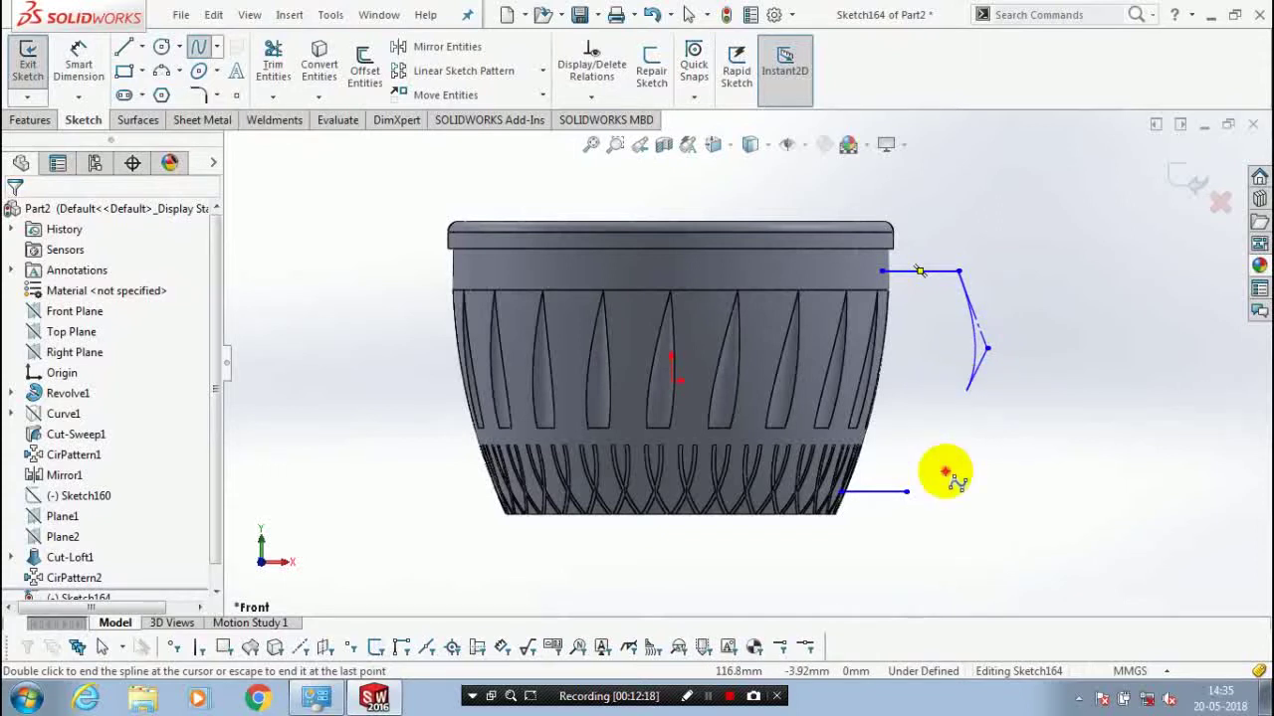
pyautogui.doubleClick(905, 491)
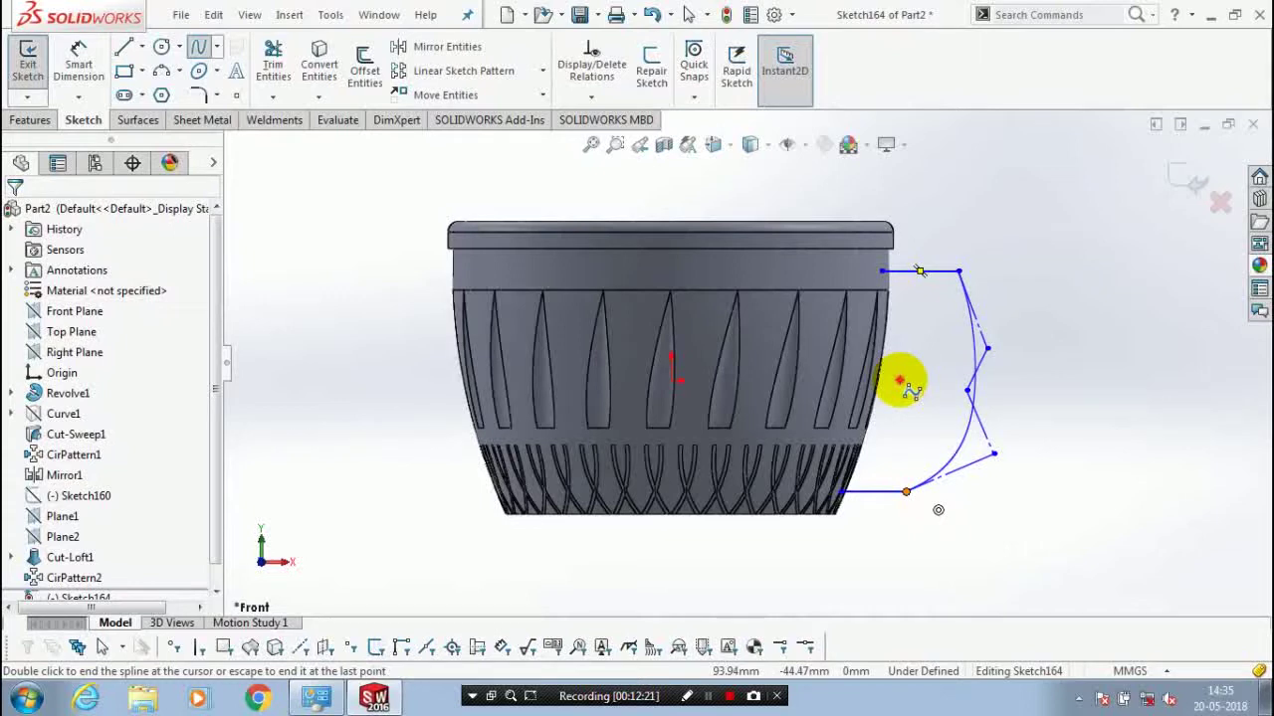
pyautogui.press('Escape')
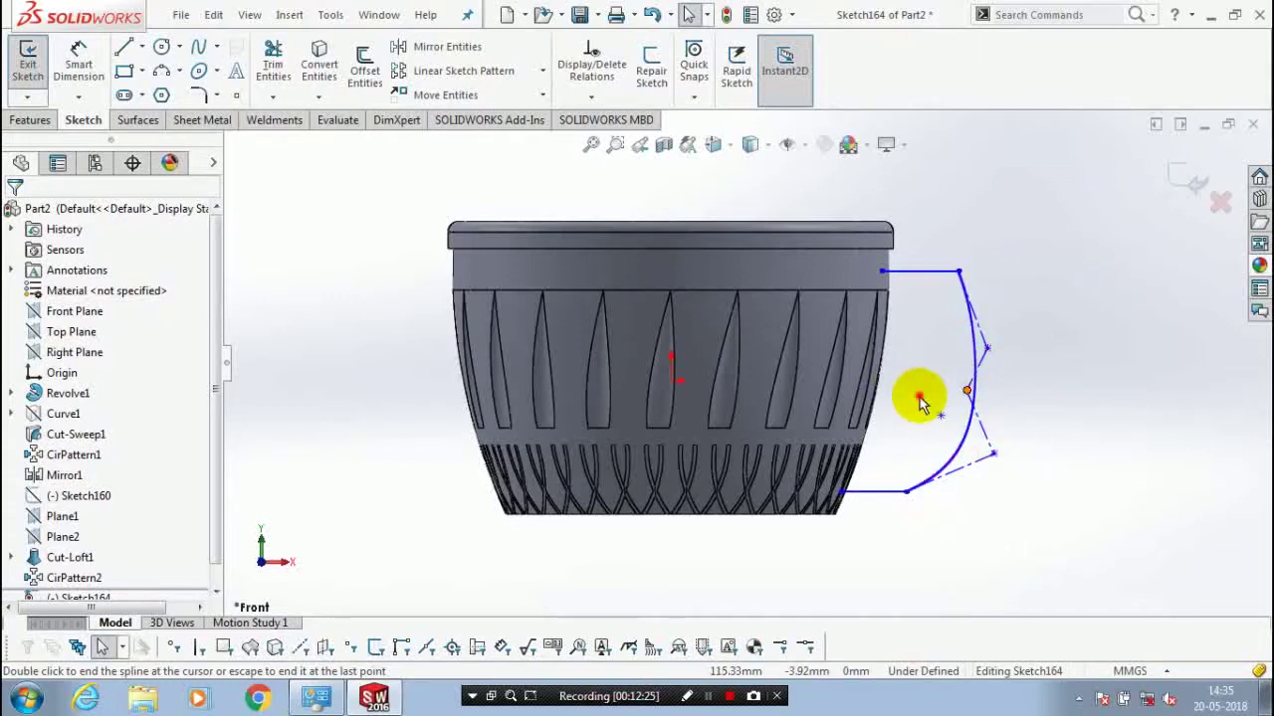
pyautogui.moveTo(920, 401); pyautogui.dragTo(893, 378)
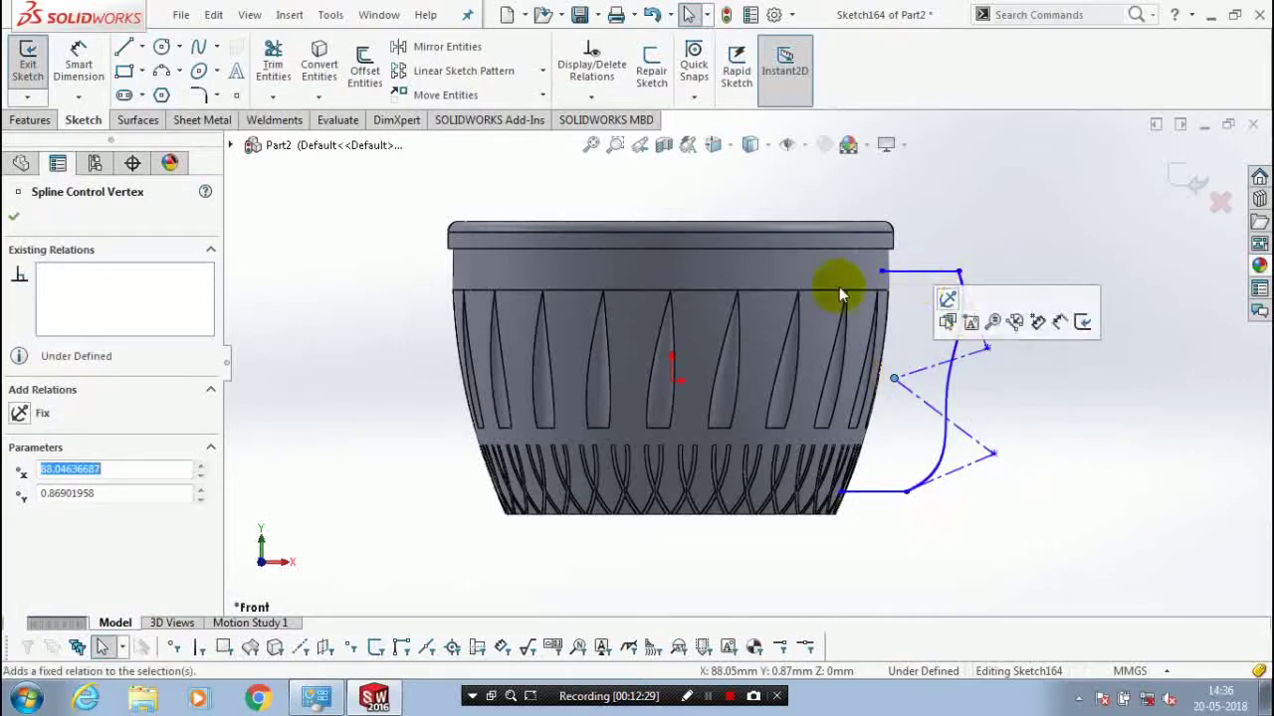
pyautogui.click(391, 241)
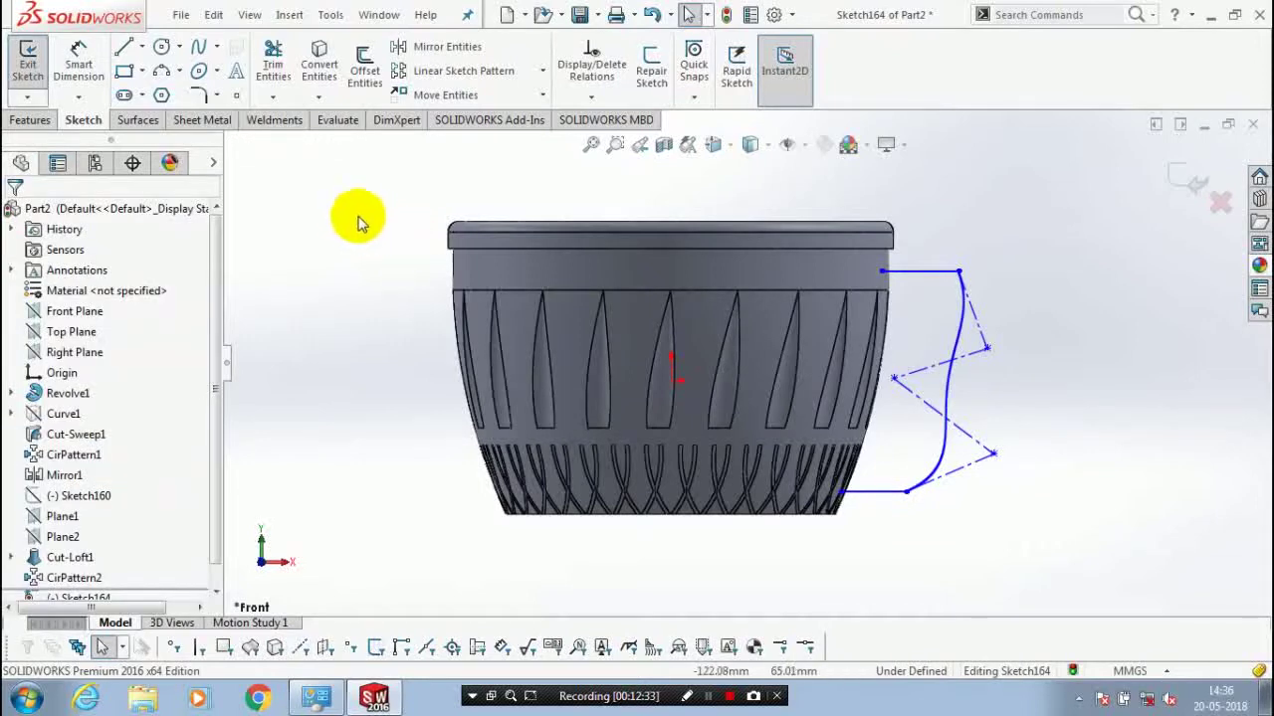
# Round the corner between the upper line and the spline with a 12 mm sketch fillet
pyautogui.click(935, 274)
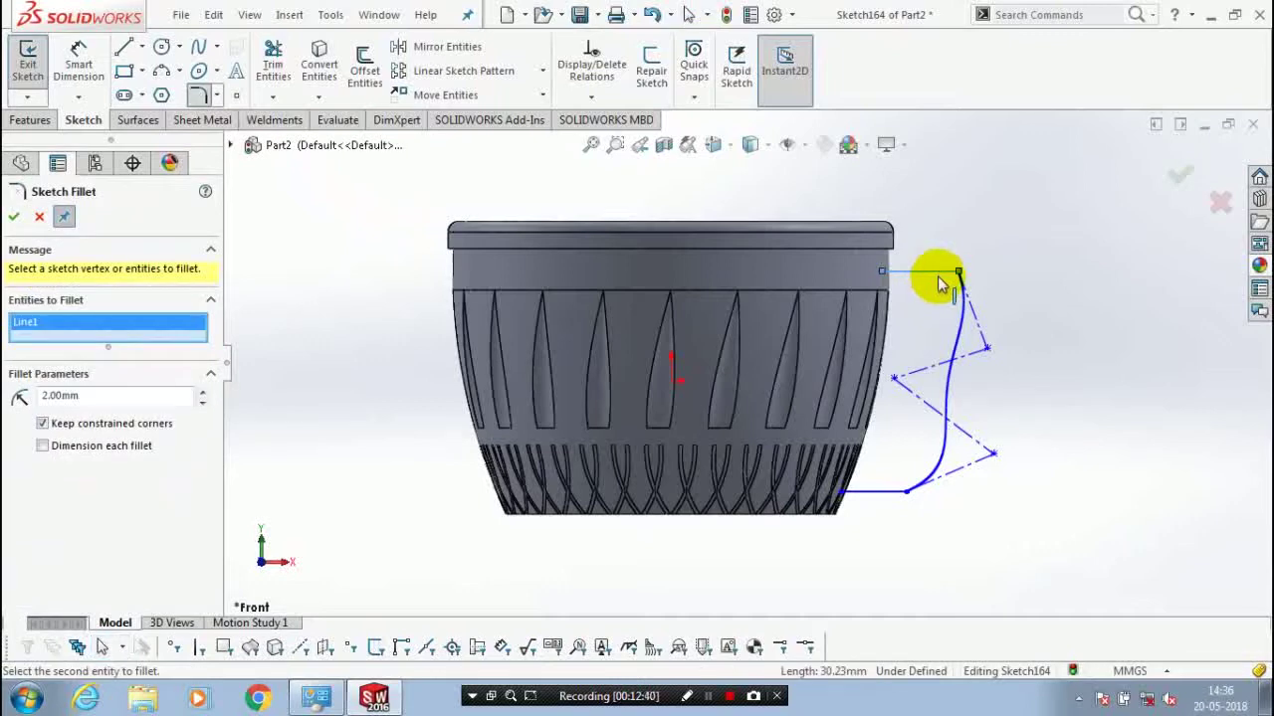
pyautogui.click(939, 346)
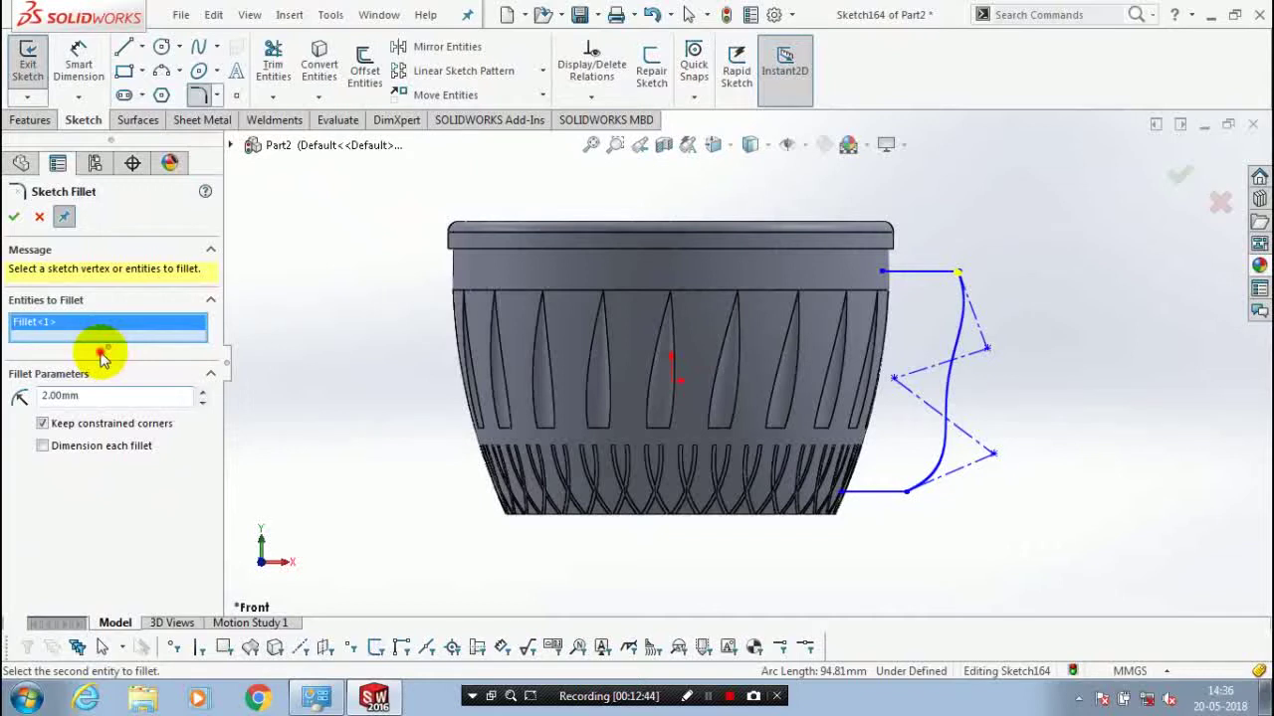
pyautogui.write('1')
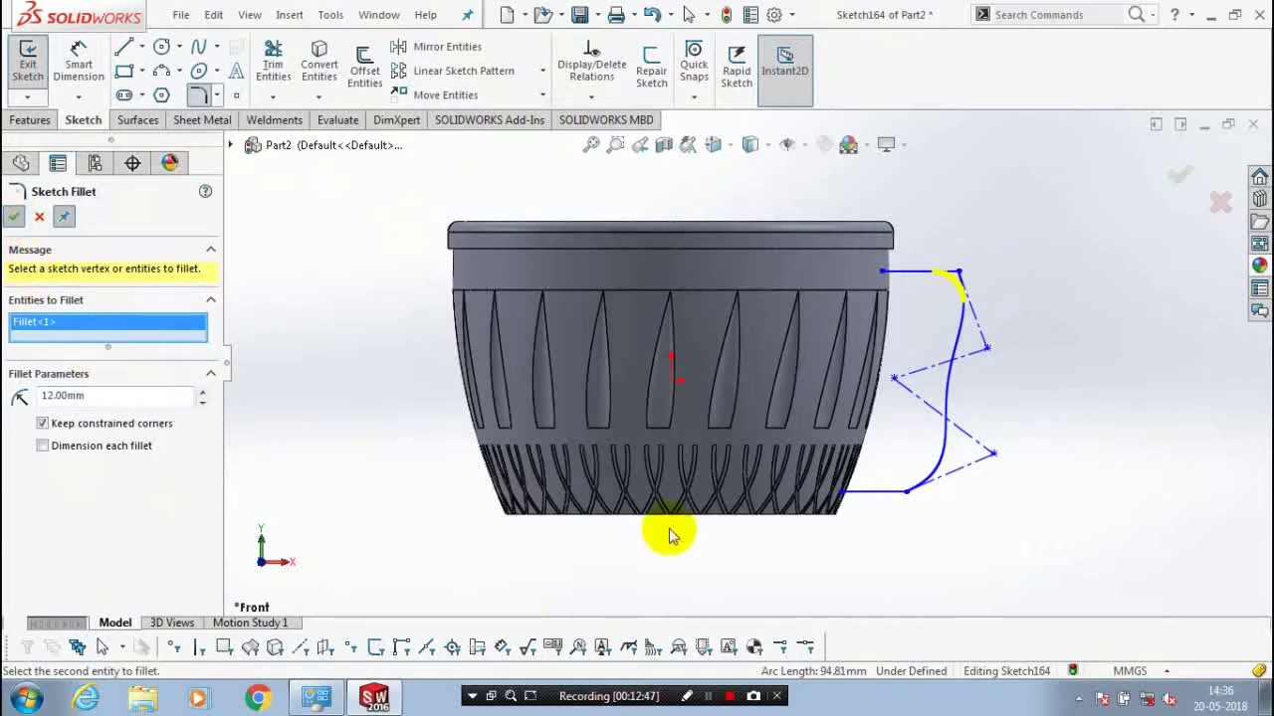
pyautogui.press('Return')
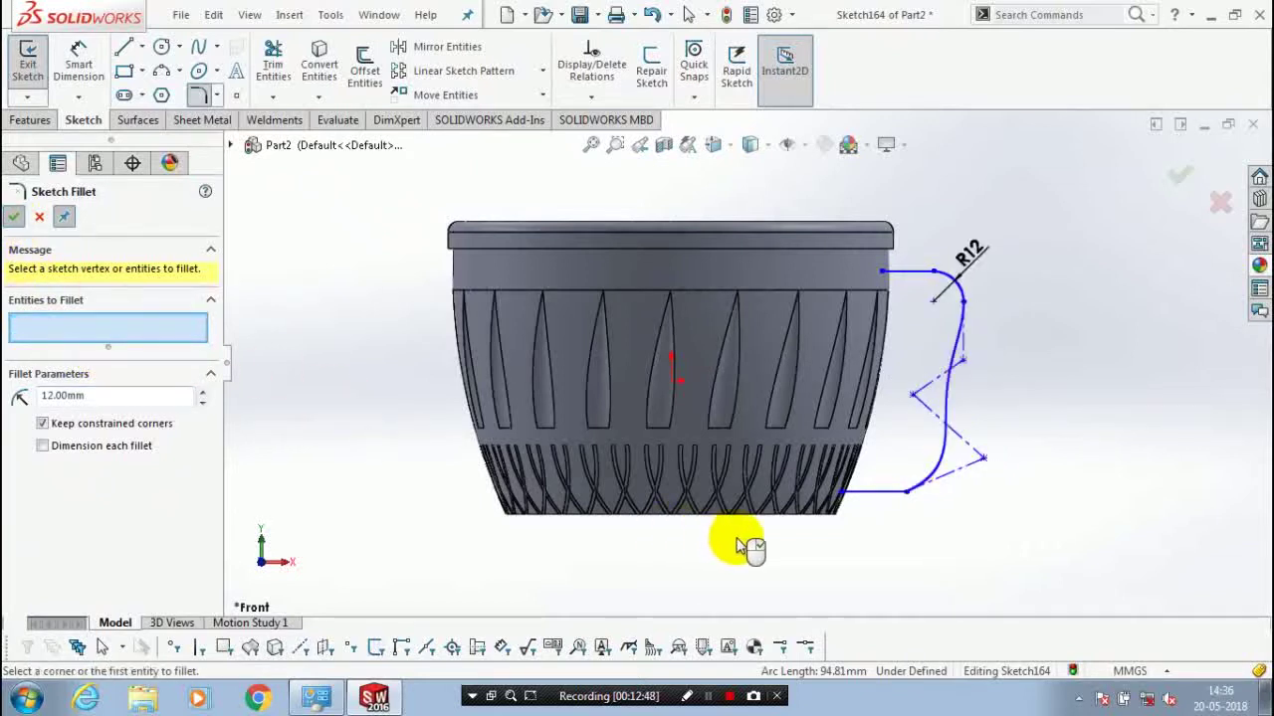
# Round the corner between the lower line and the spline with a 12 mm sketch fillet, and exit the sketch
pyautogui.click(879, 502)
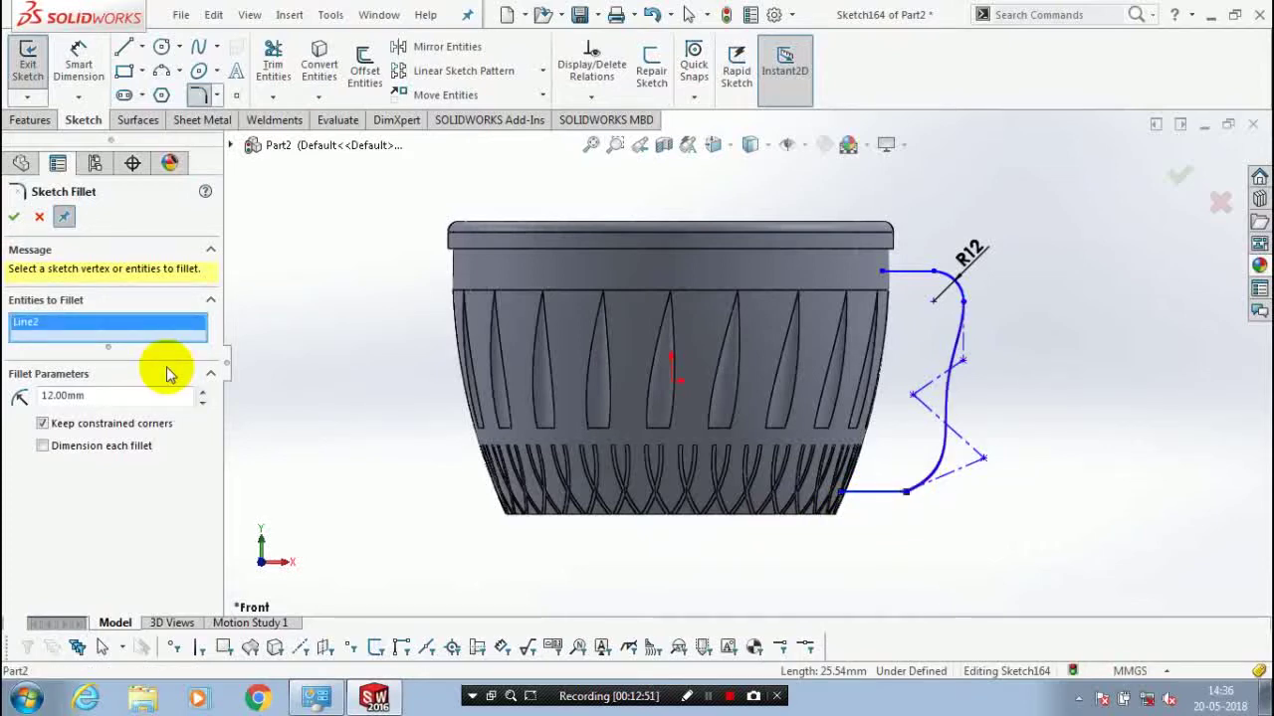
pyautogui.click(14, 217)
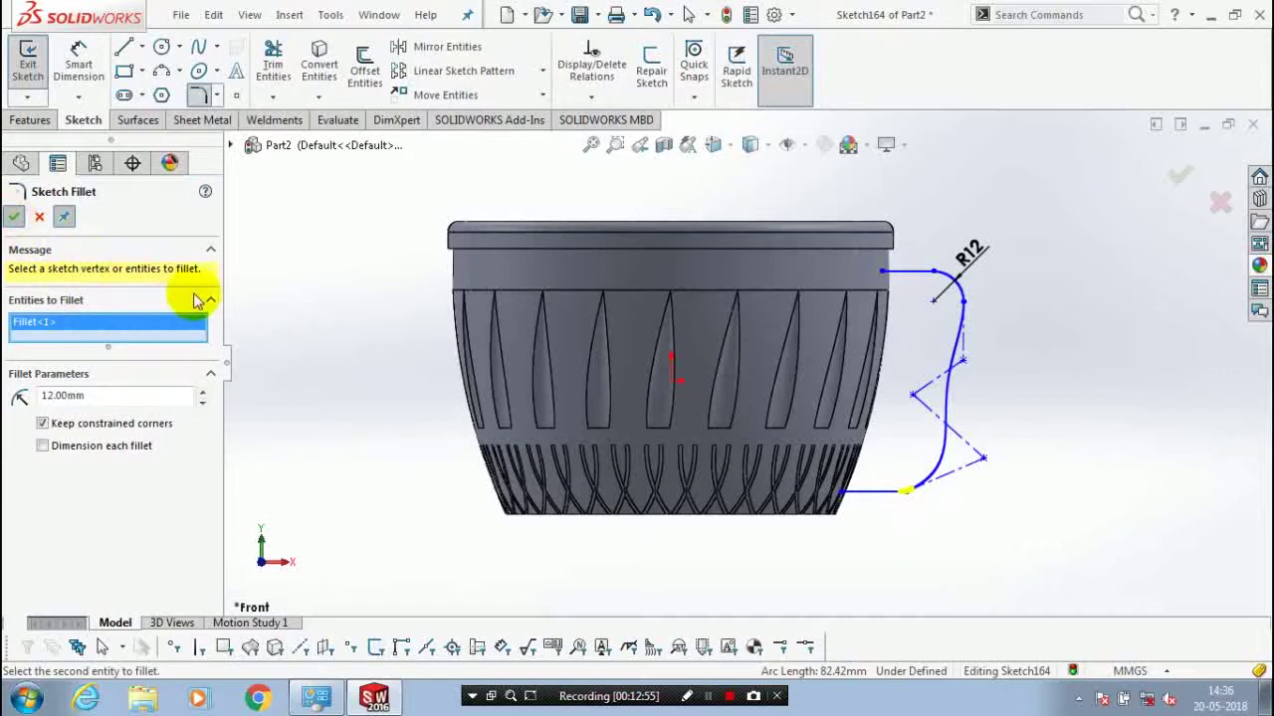
pyautogui.click(39, 218)
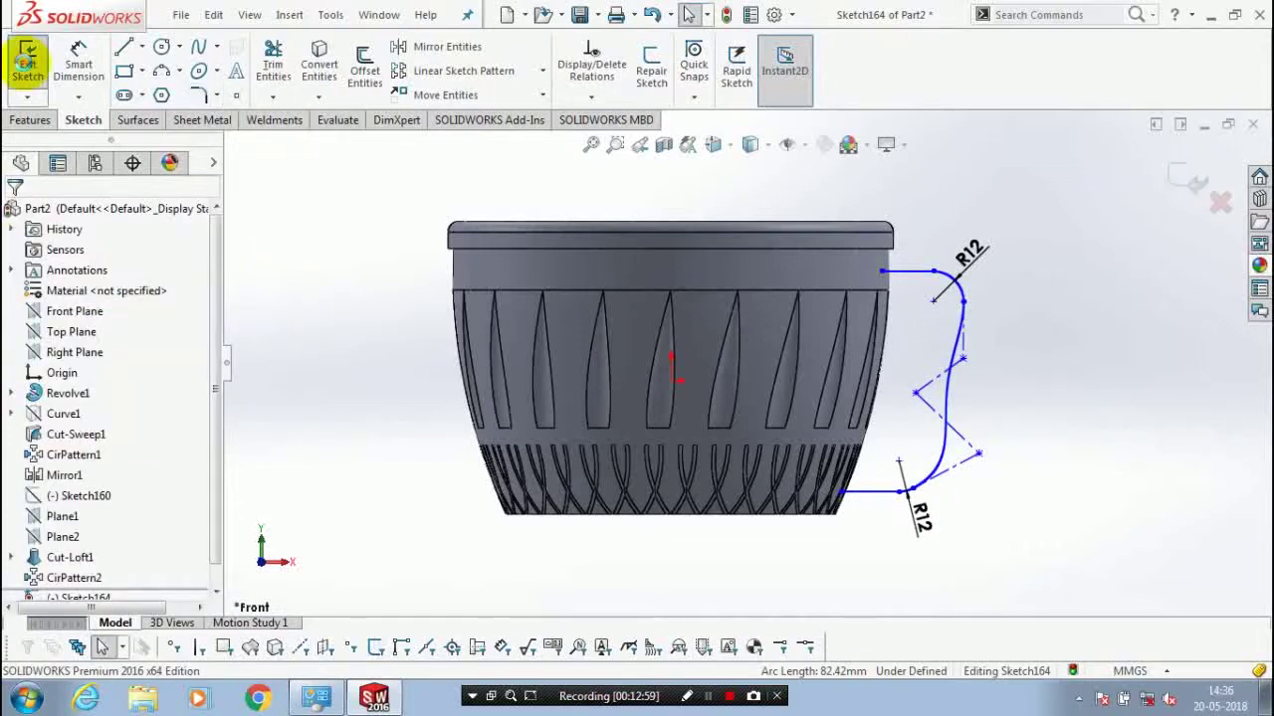
pyautogui.click(27, 63)
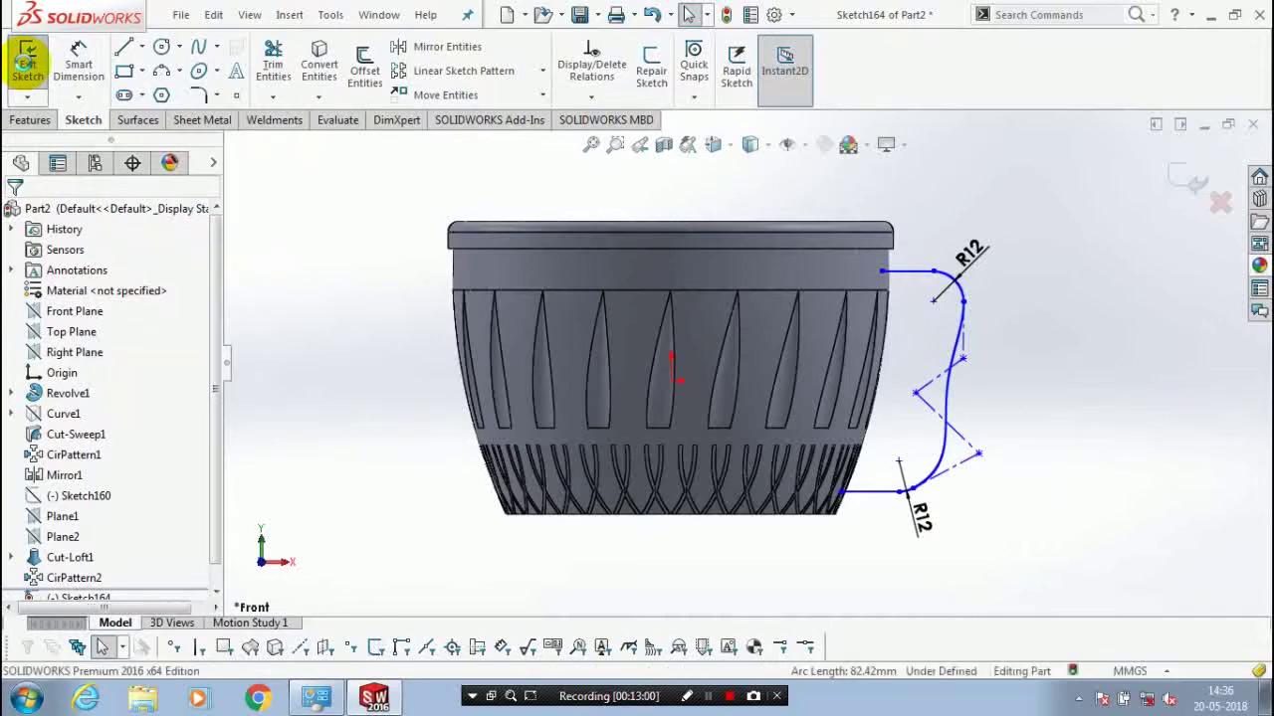
# Create the handle as a swept boss along the new sketch, using a circular profile of 10 mm diameter
pyautogui.click(18, 123)
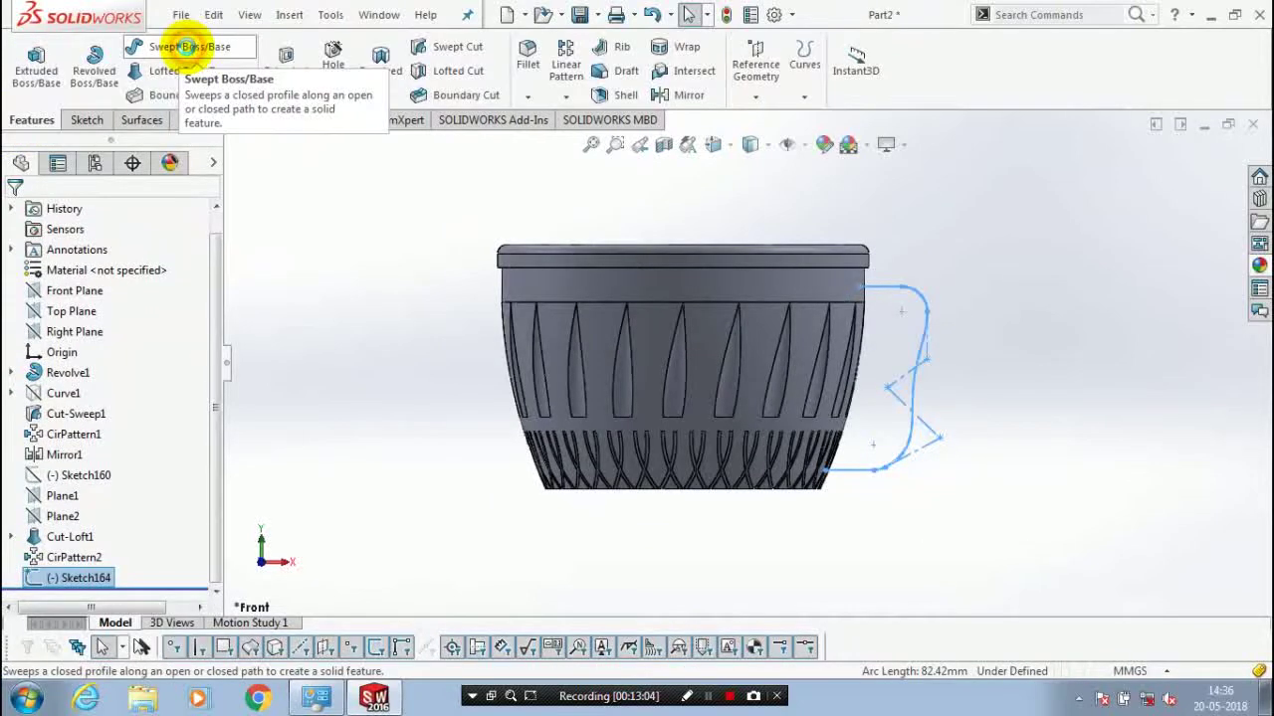
pyautogui.click(179, 46)
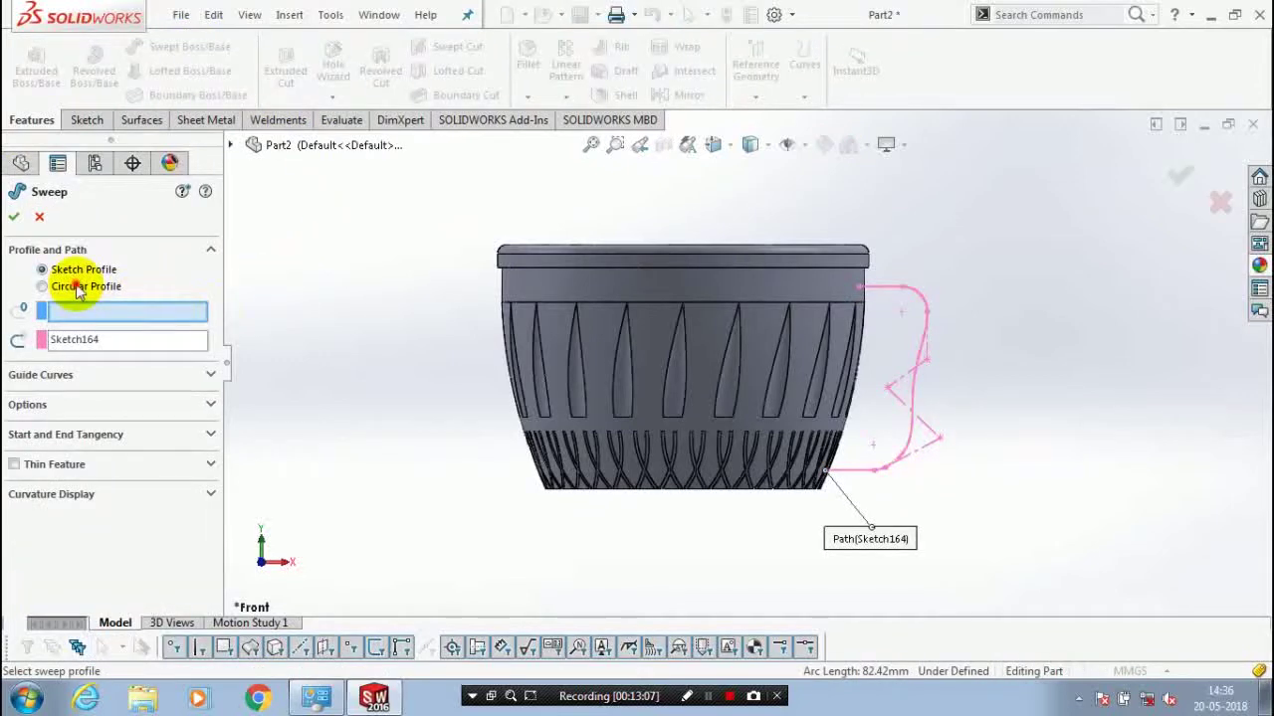
pyautogui.click(80, 288)
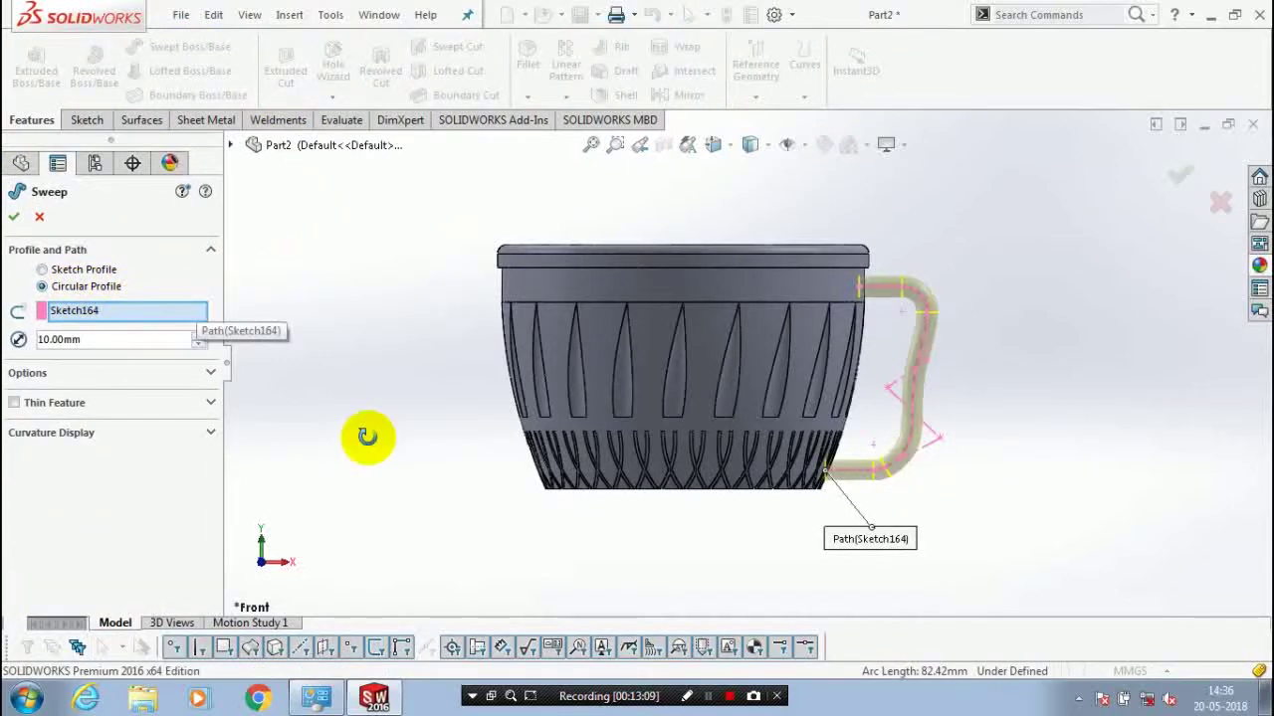
pyautogui.moveTo(367, 436); pyautogui.dragTo(332, 431, button='middle')
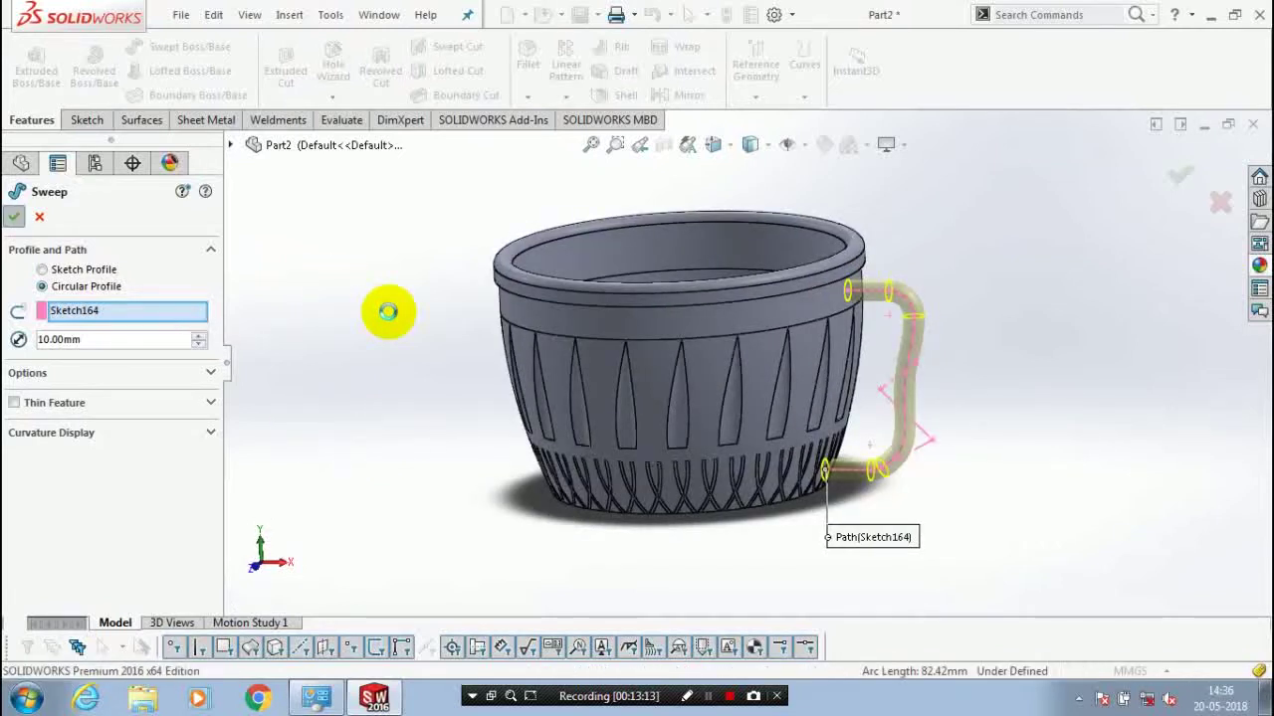
pyautogui.press('Return')
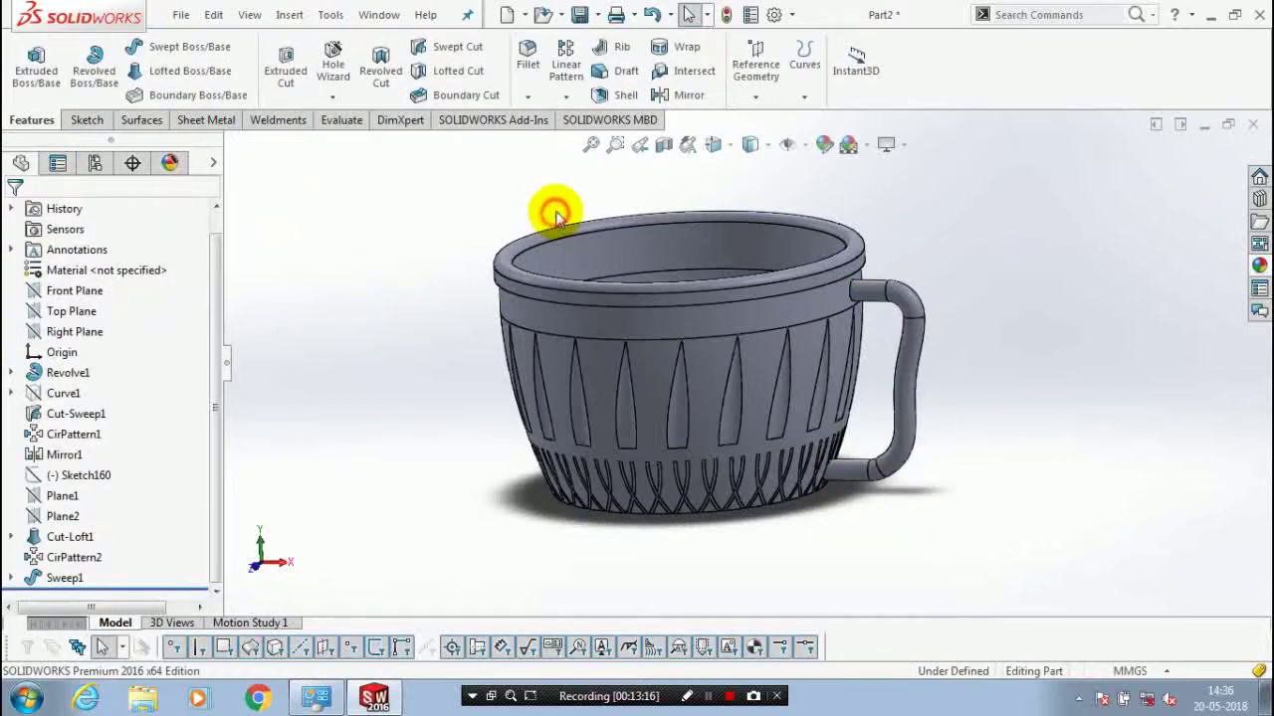
pyautogui.moveTo(395, 269); pyautogui.dragTo(472, 216, button='middle')
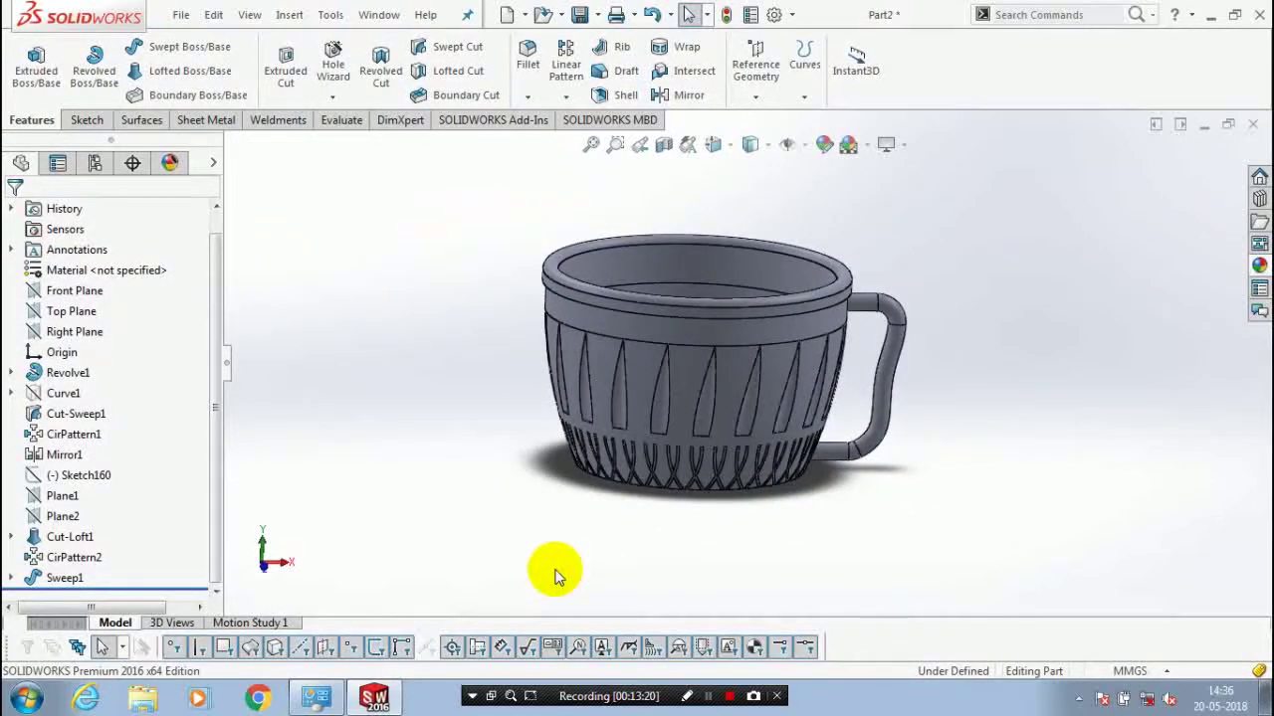
pyautogui.scroll(-2, 554, 575)
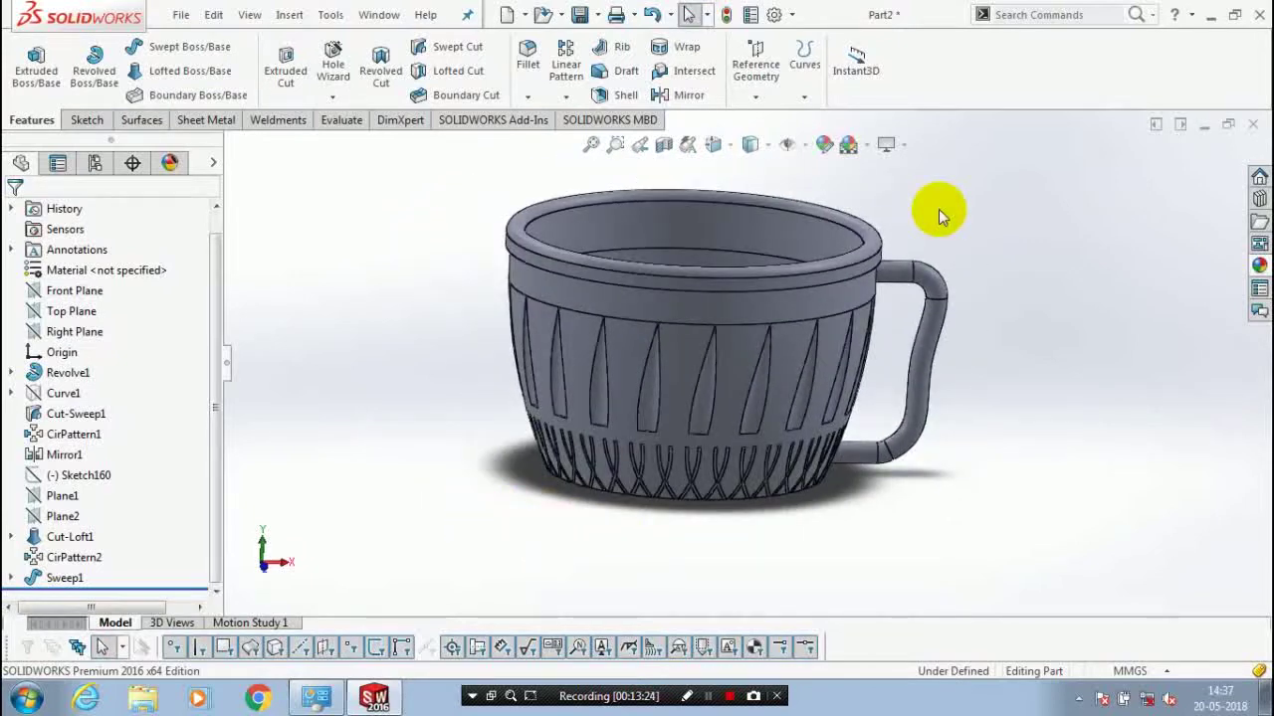
pyautogui.scroll(-2, 938, 209)
pyautogui.scroll(2, 912, 262)
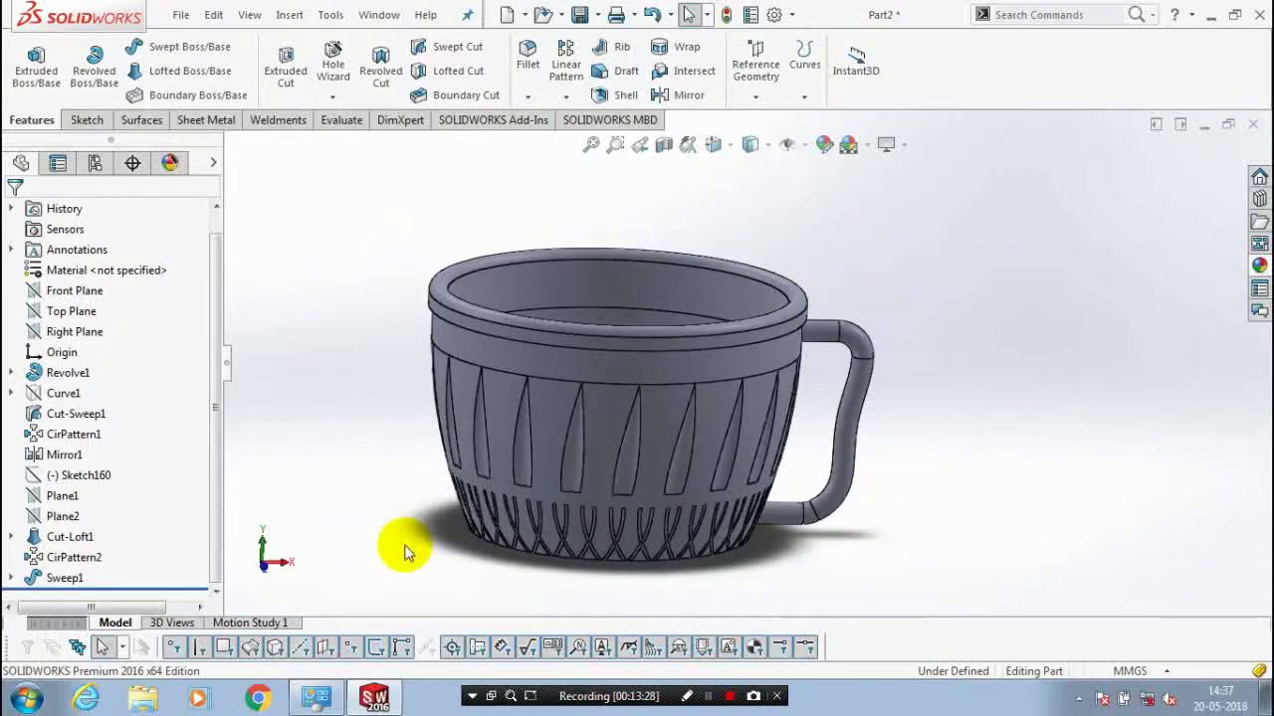
pyautogui.scroll(-1, 406, 548)
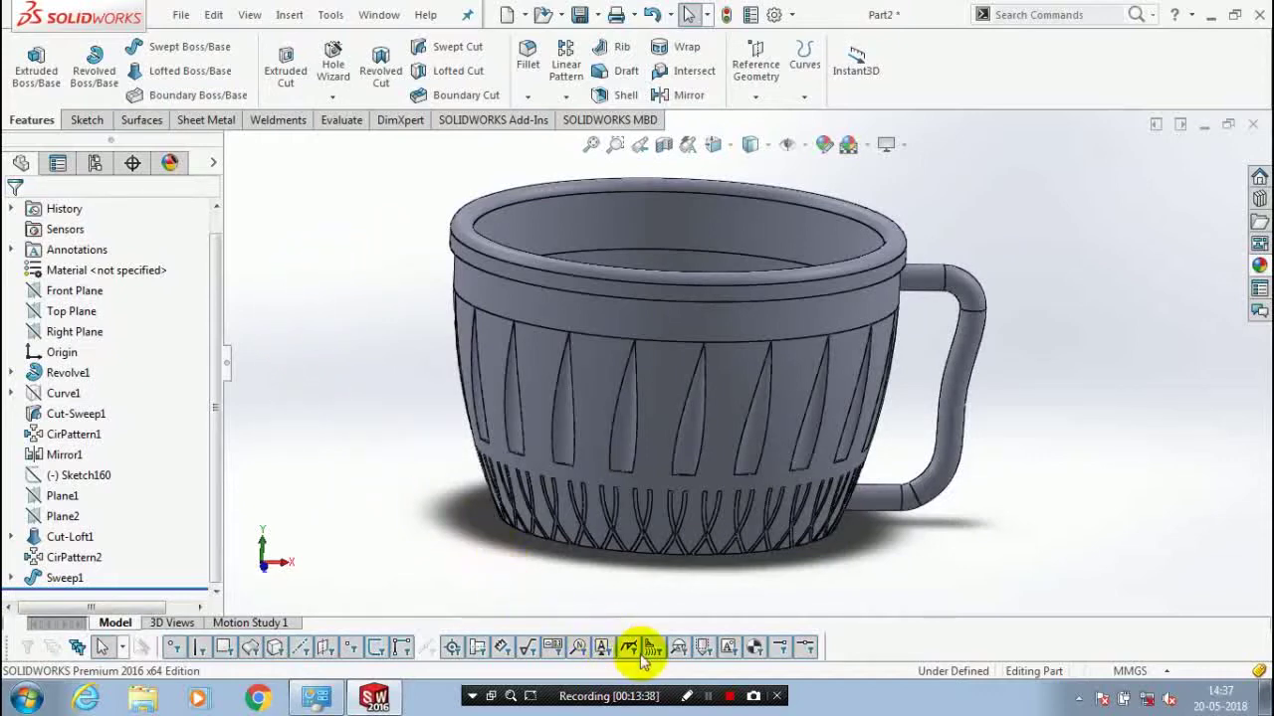
pyautogui.click(707, 697)
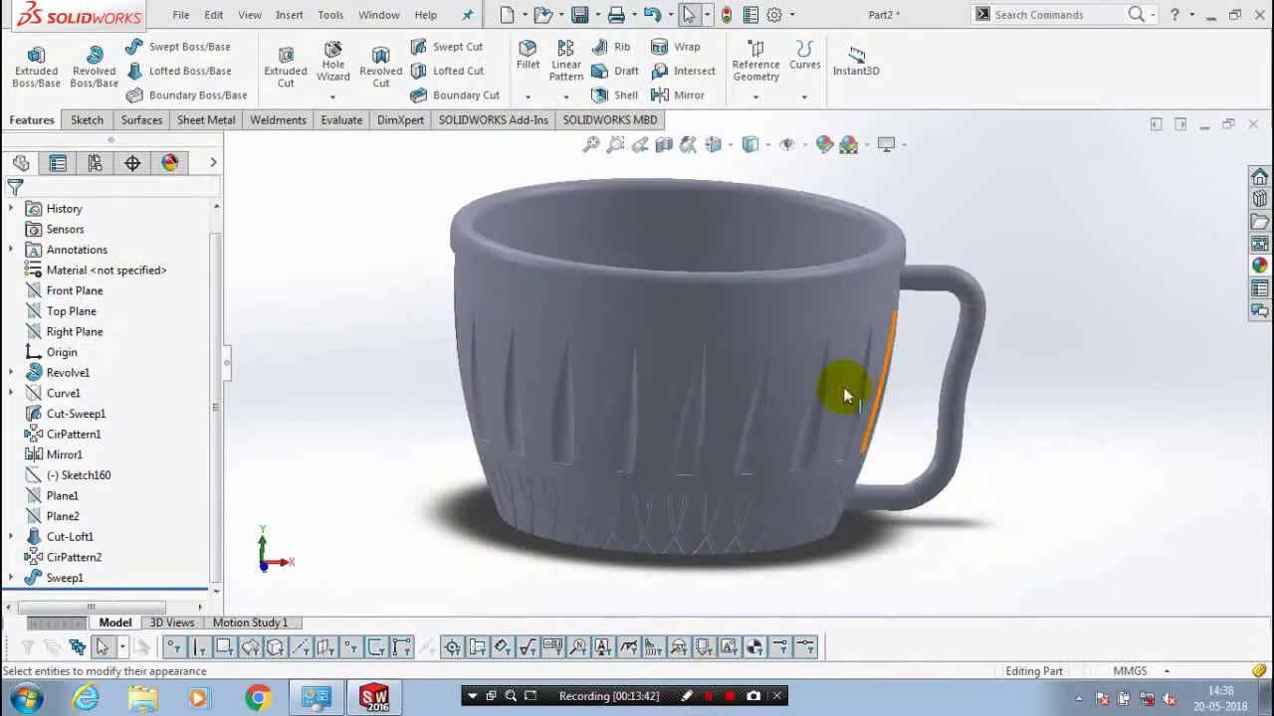
# Give the whole cup body a green appearance from the standard colour swatches, with RGB values 0, 255, 0
pyautogui.rightClick(771, 326)
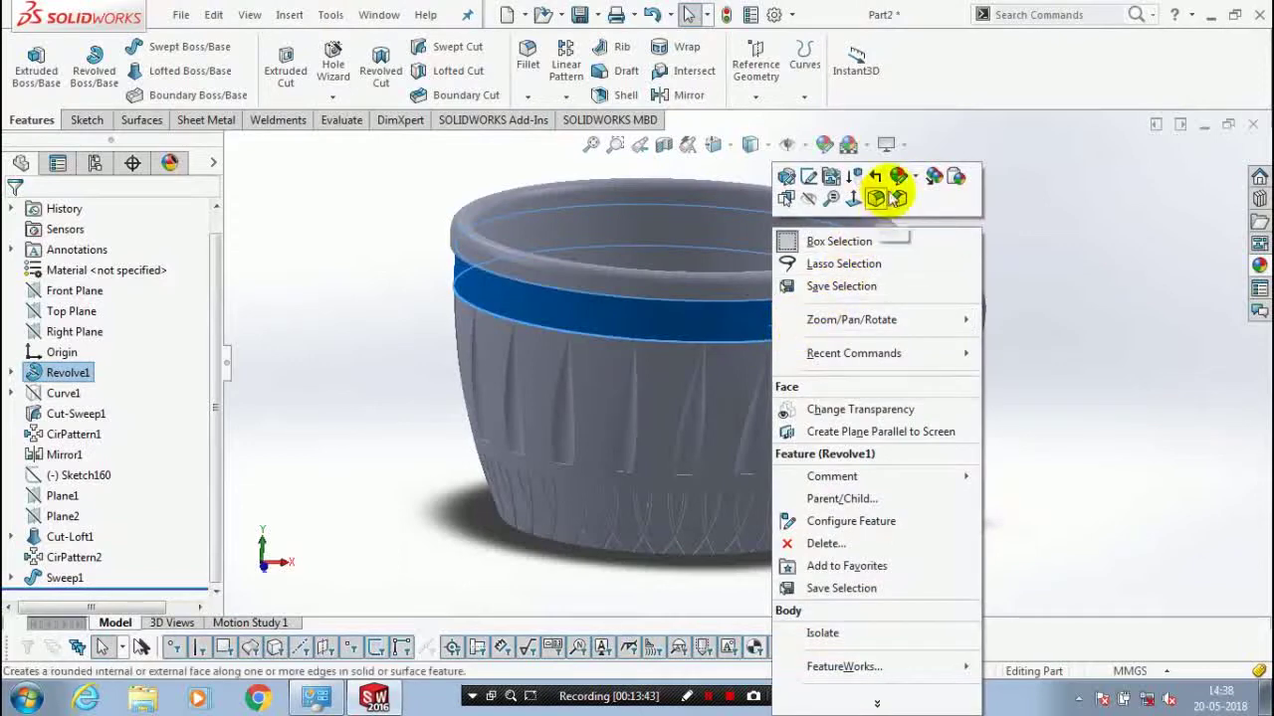
pyautogui.click(913, 179)
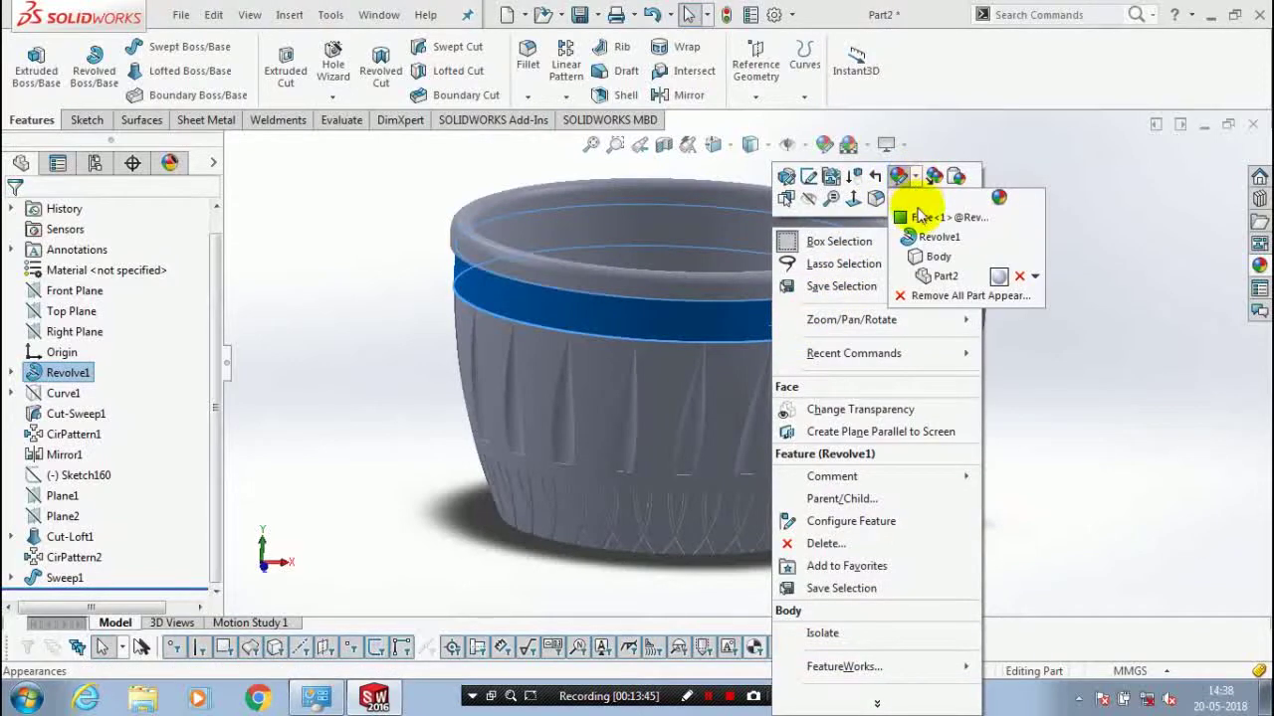
pyautogui.click(935, 258)
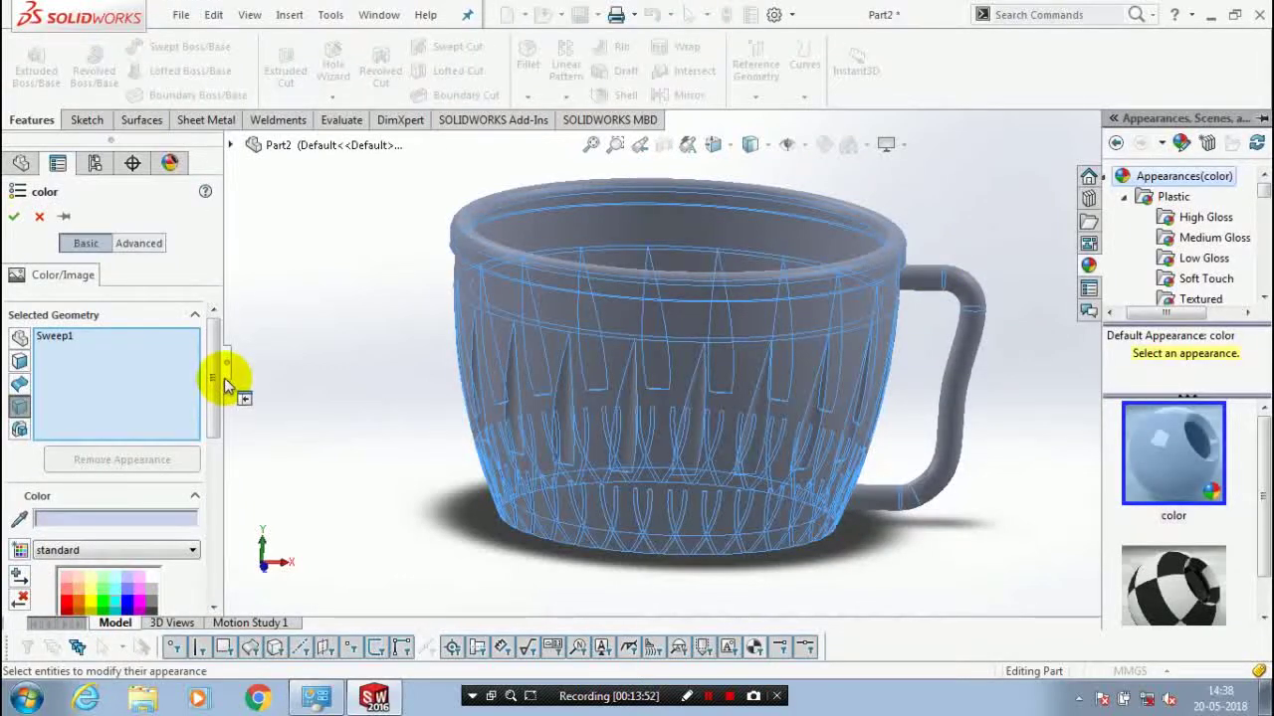
pyautogui.click(210, 442)
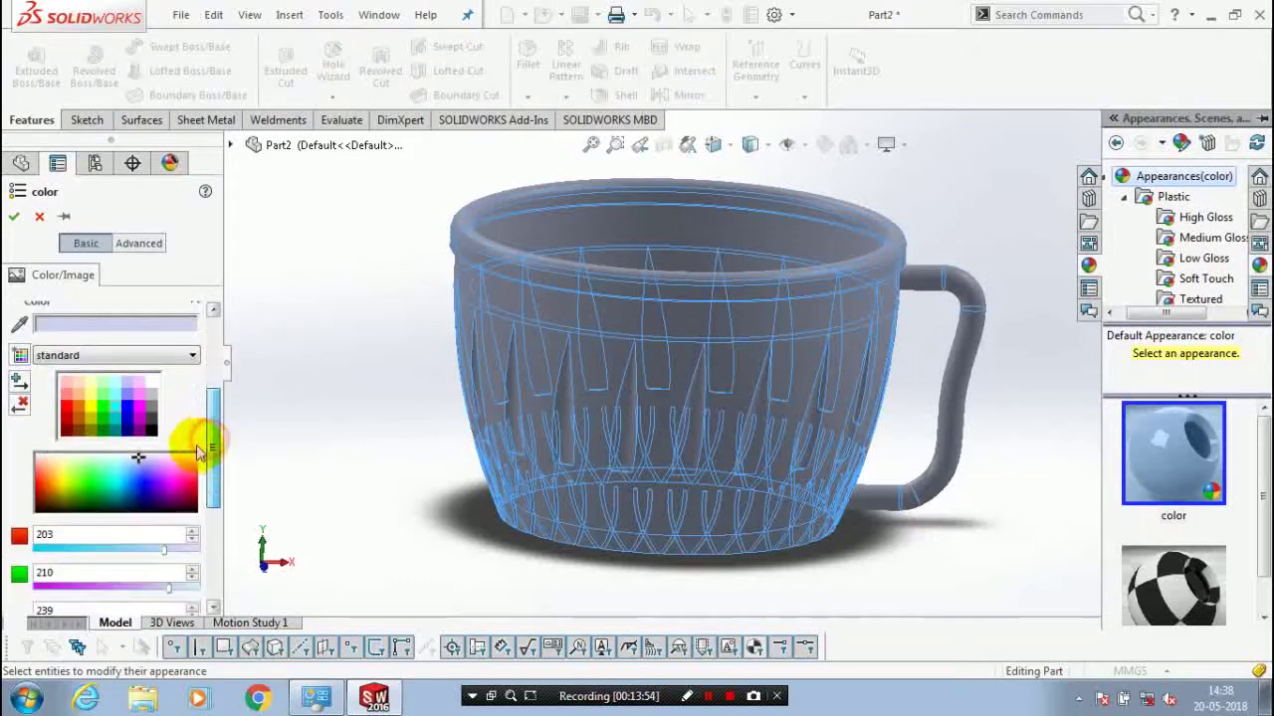
pyautogui.click(120, 416)
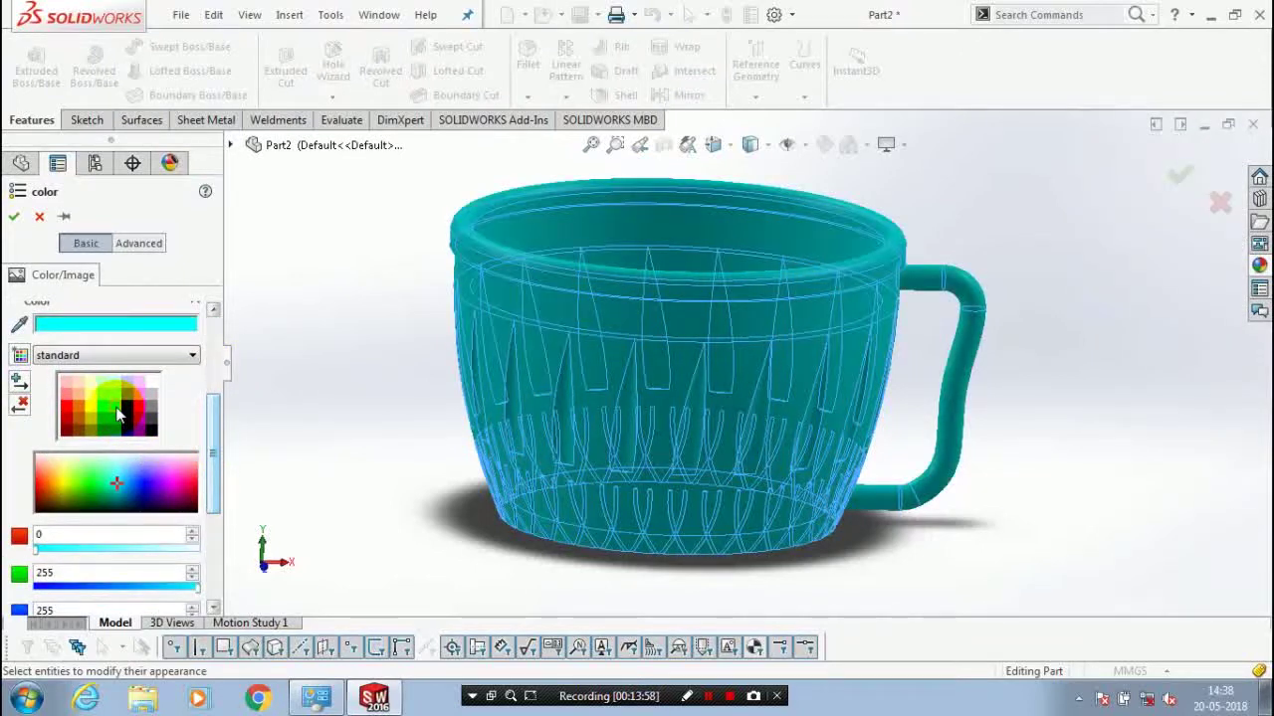
pyautogui.click(104, 408)
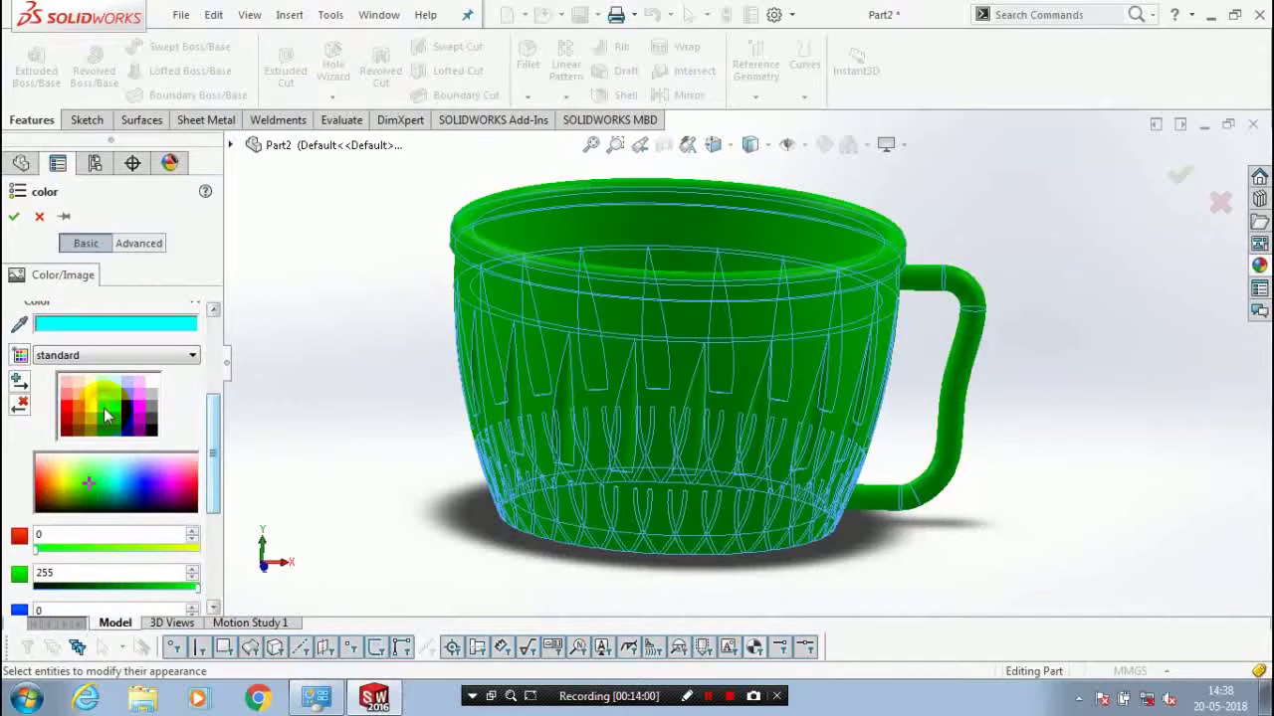
pyautogui.click(14, 217)
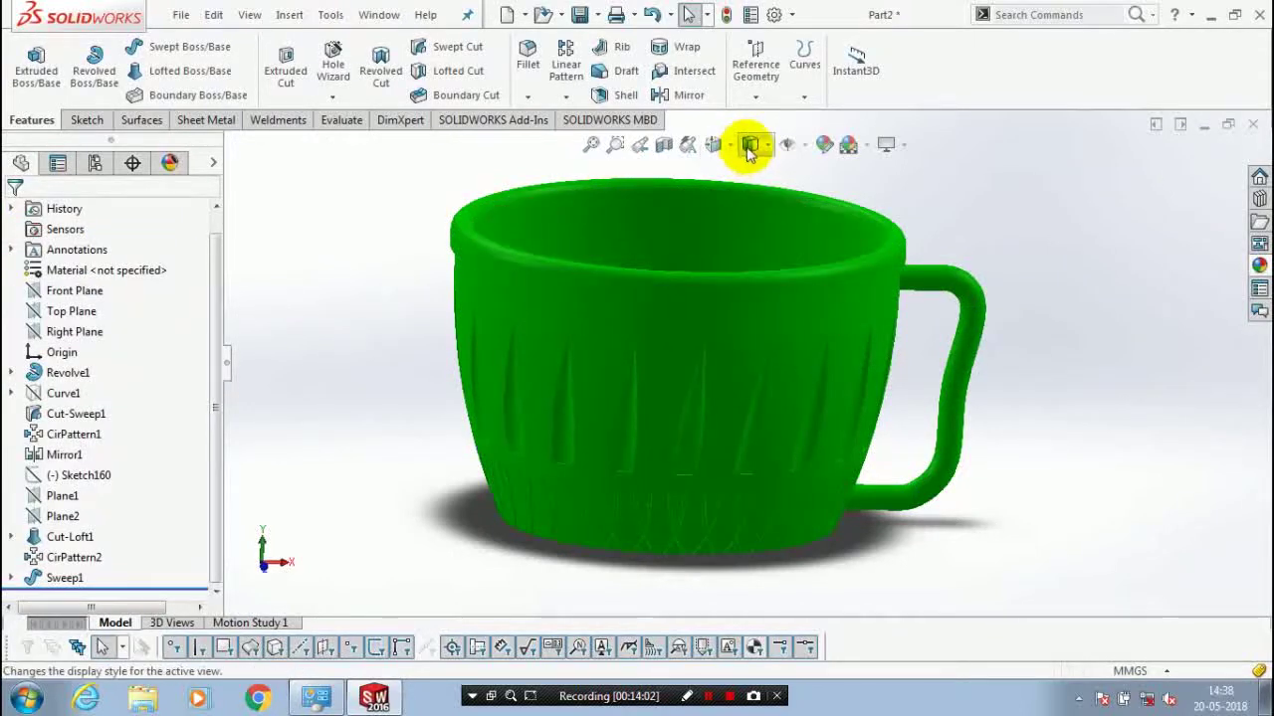
# Change the display style of the finished cup to Shaded With Edges
pyautogui.click(756, 178)
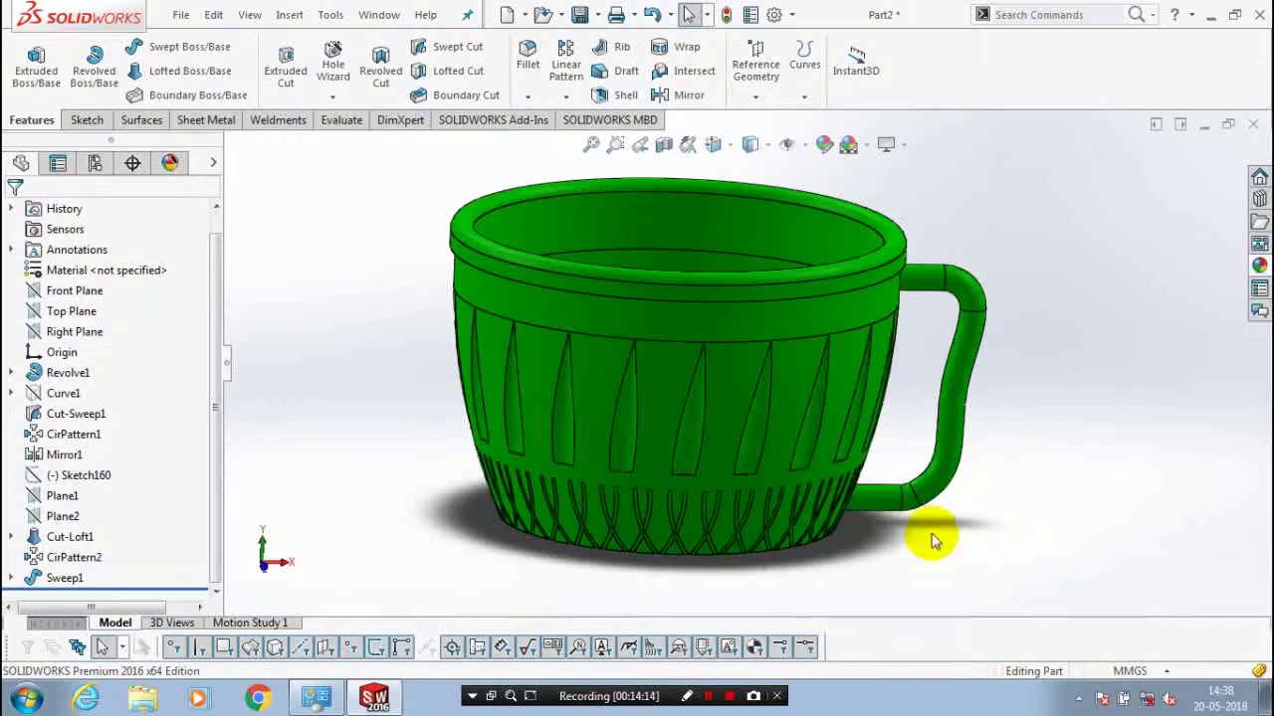
pyautogui.moveTo(929, 537); pyautogui.dragTo(886, 512, button='middle')
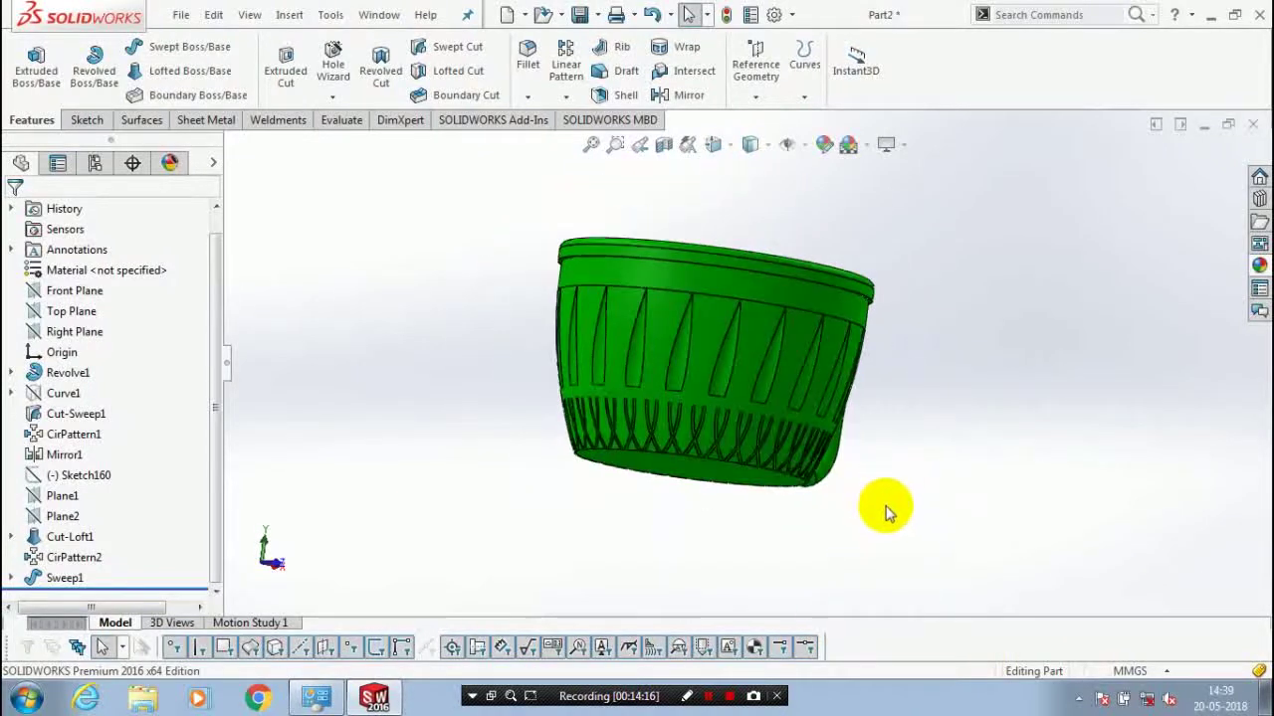
pyautogui.moveTo(881, 572); pyautogui.dragTo(836, 642, button='middle')
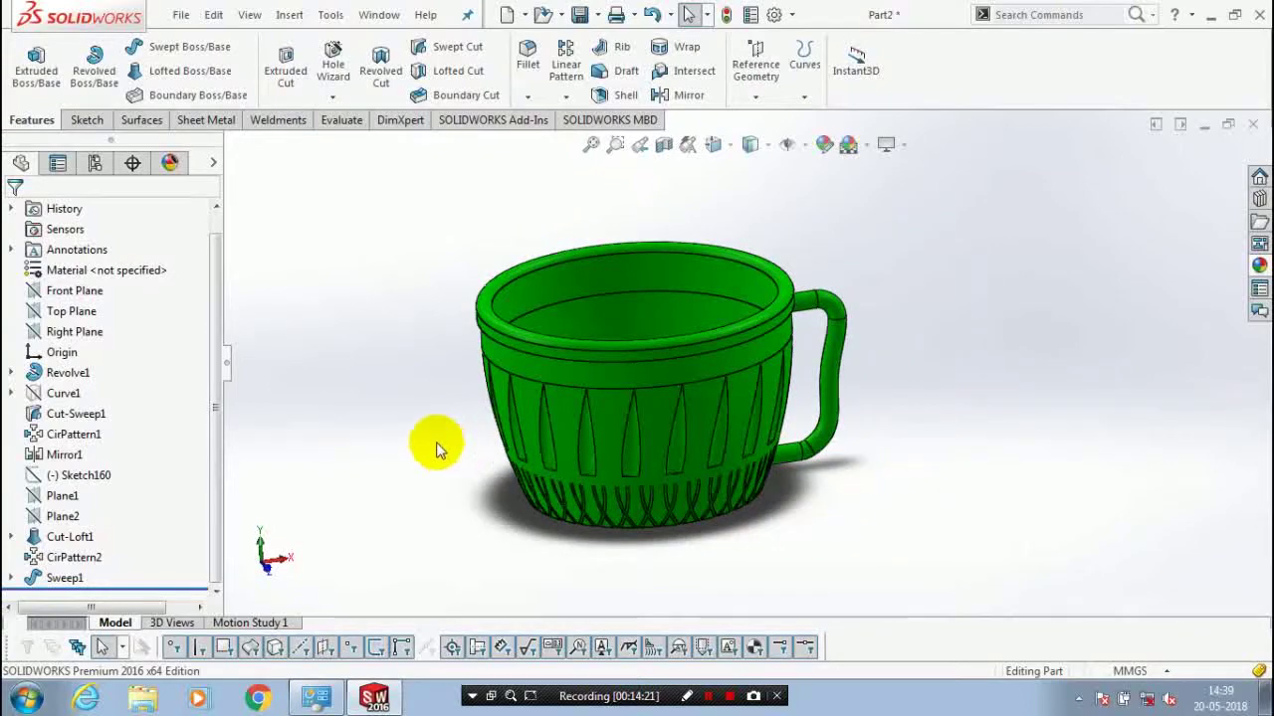
pyautogui.scroll(-2, 439, 432)
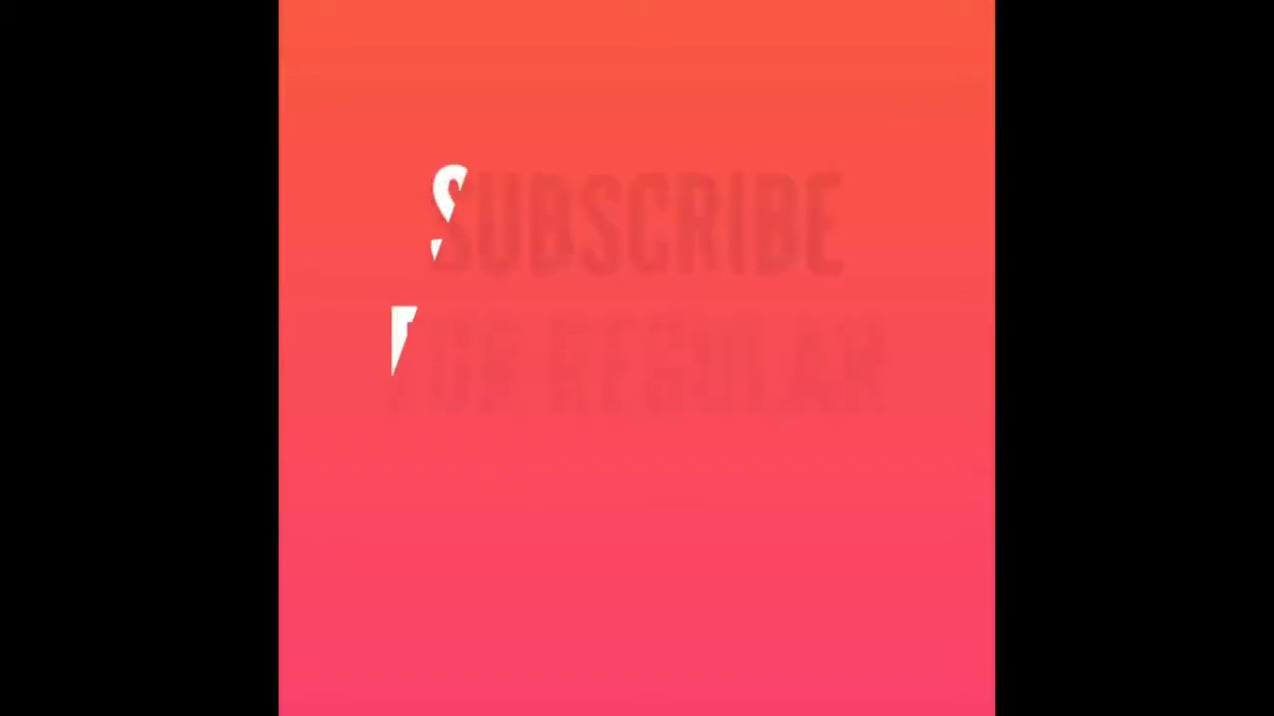